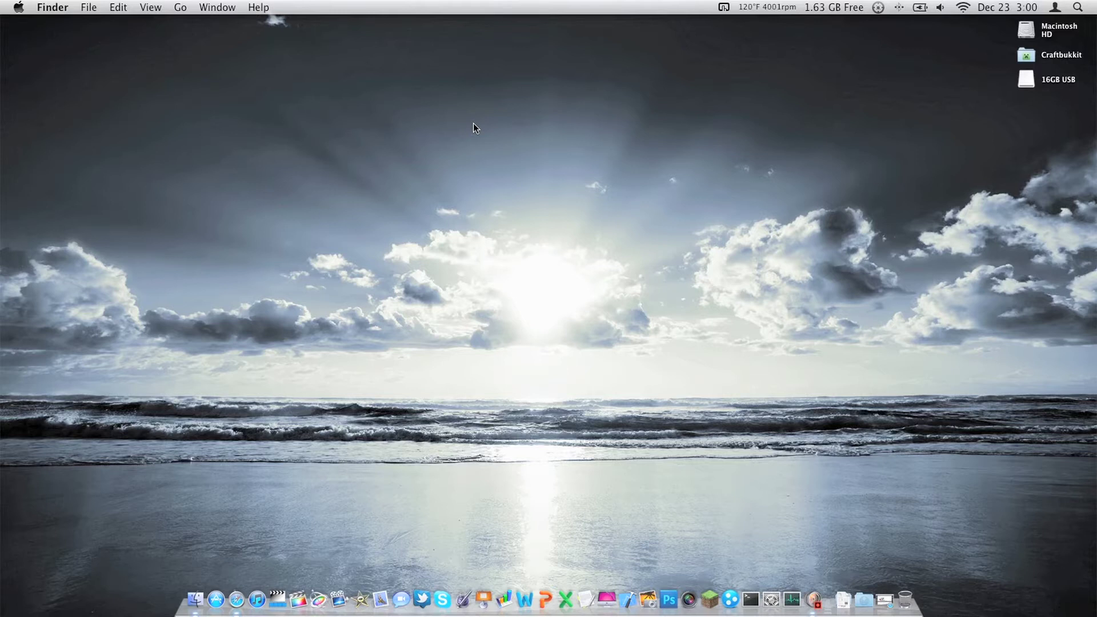
# - Go to ~/Library/Application Support/minecraft with Go to Folder, using Tab completion for the path
pyautogui.click(497, 118)
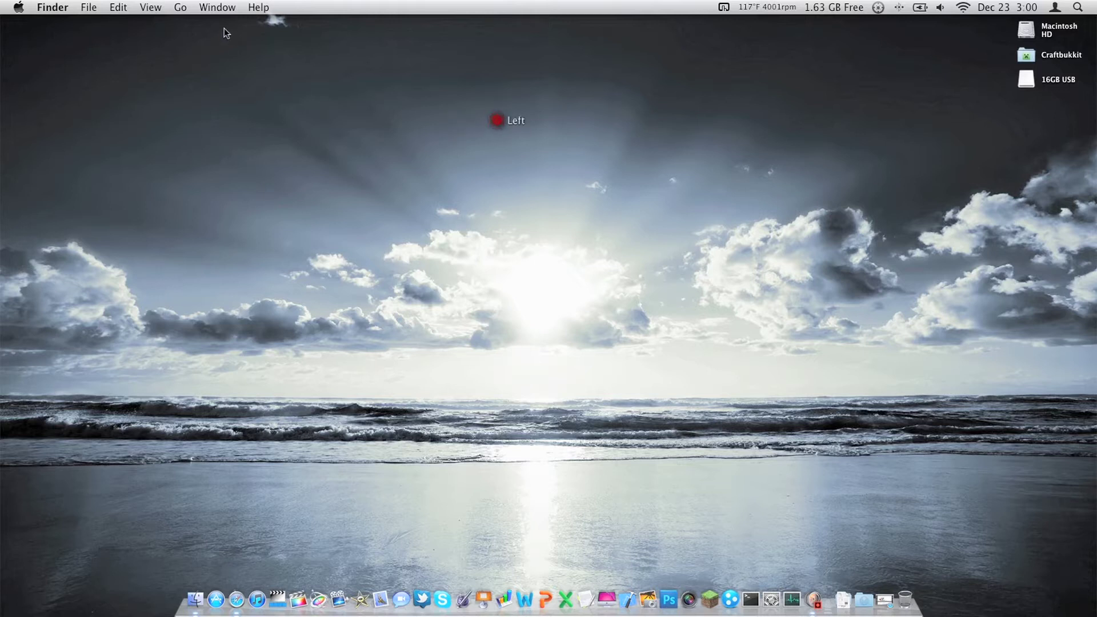
pyautogui.click(180, 6)
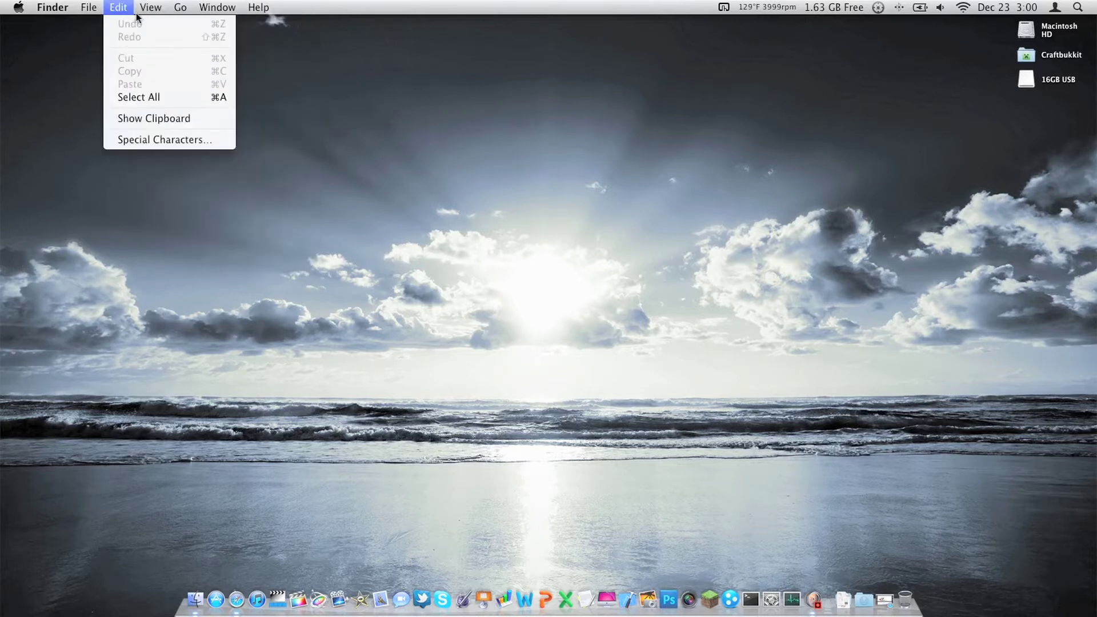
pyautogui.click(239, 244)
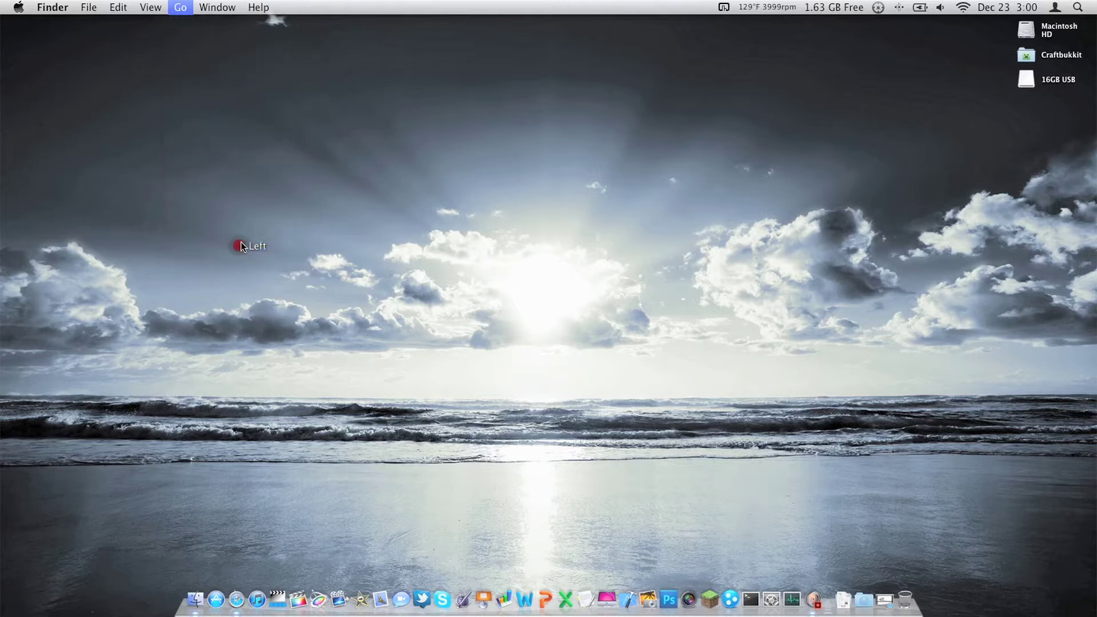
pyautogui.press('BackSpace')
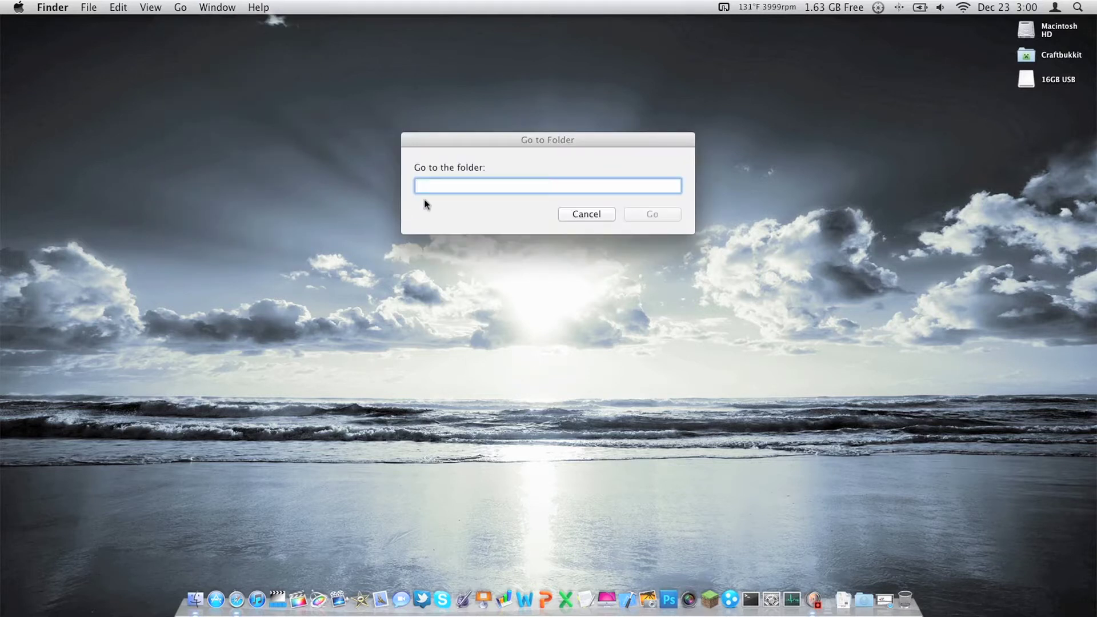
pyautogui.write('/users')
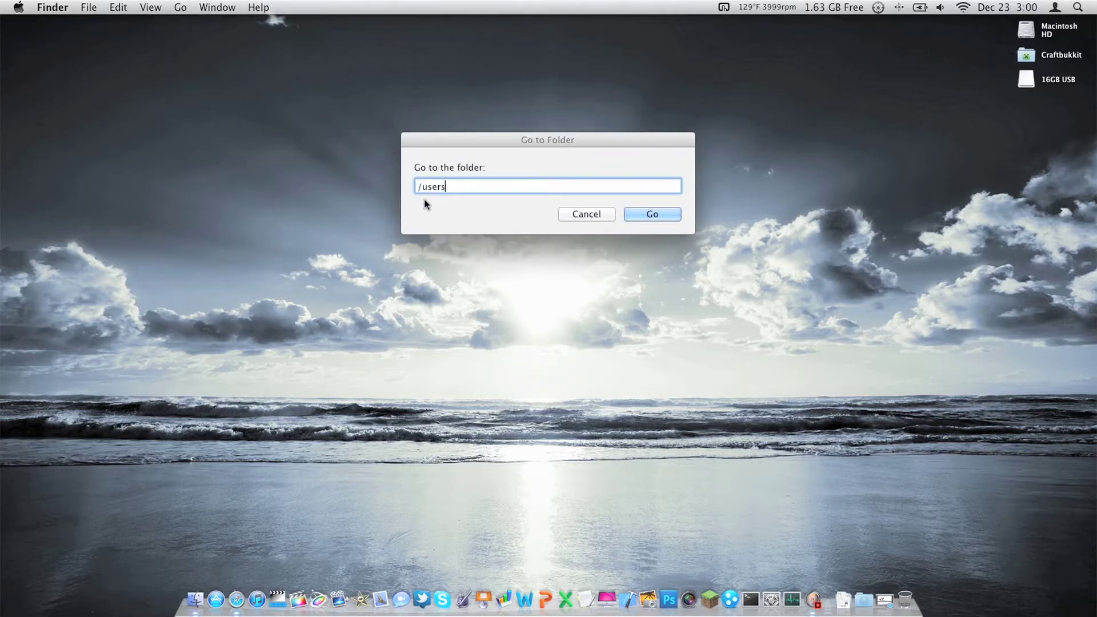
pyautogui.press('Tab')
pyautogui.write('charliehodgson/library')
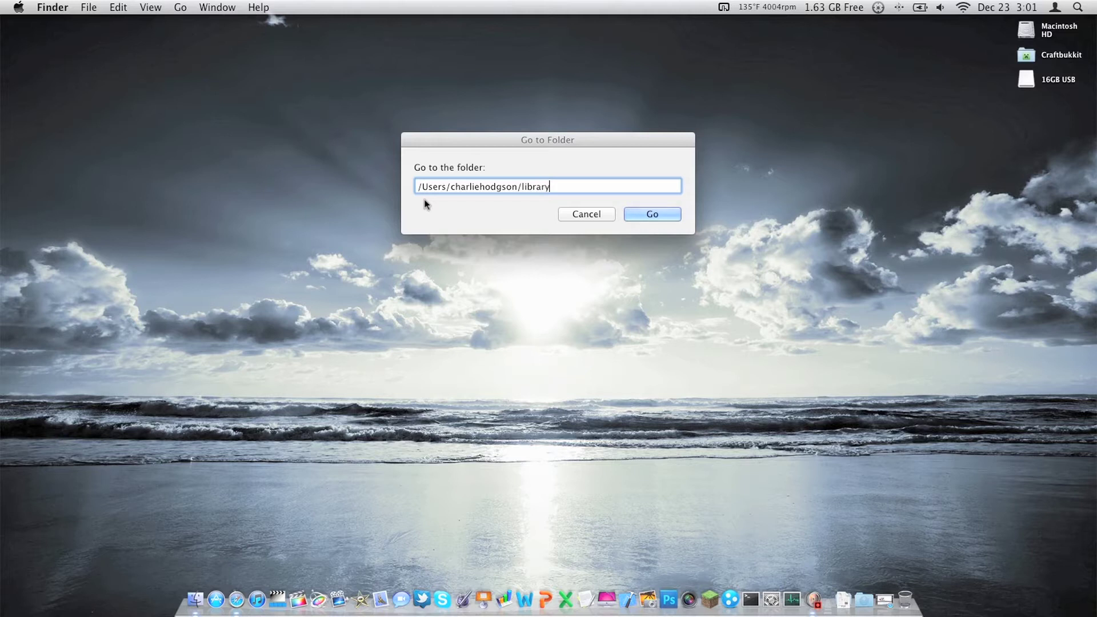
pyautogui.write('/applic')
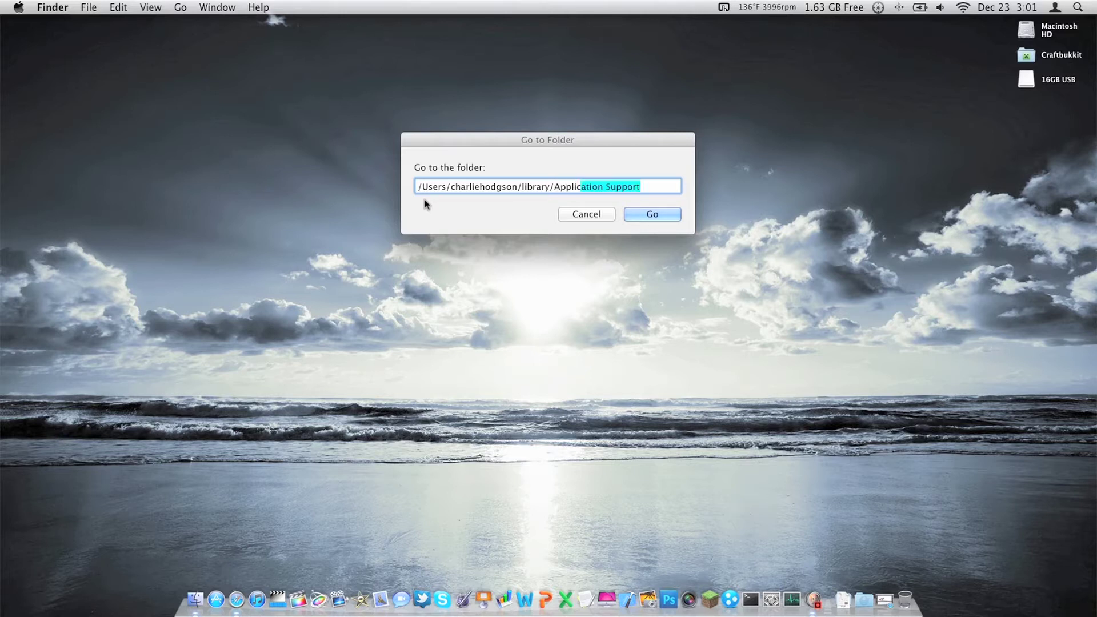
pyautogui.press('Right')
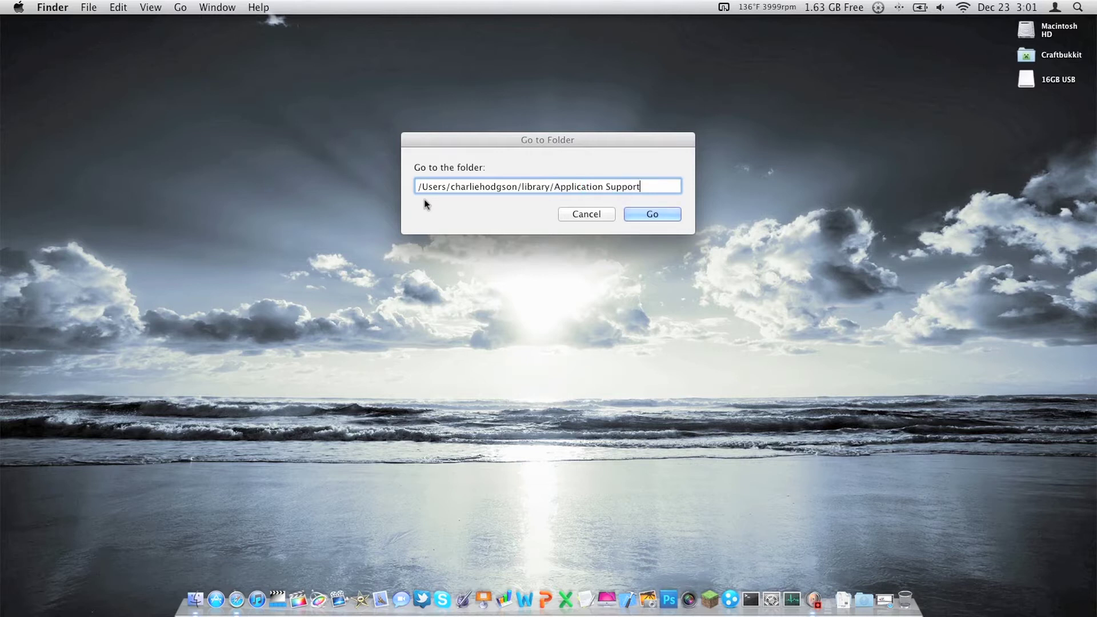
pyautogui.write('/minecraft')
pyautogui.press('Return')
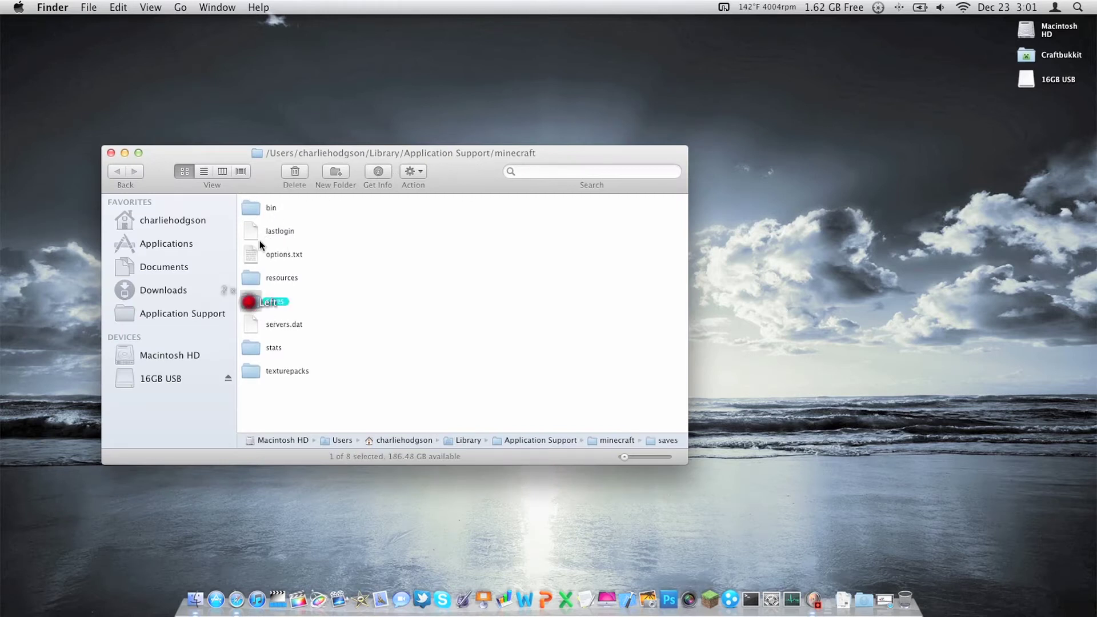
# - Copy the World5 folder from minecraft/saves to the Desktop, then return to the minecraft folder
pyautogui.doubleClick(251, 301)
pyautogui.click(249, 206)
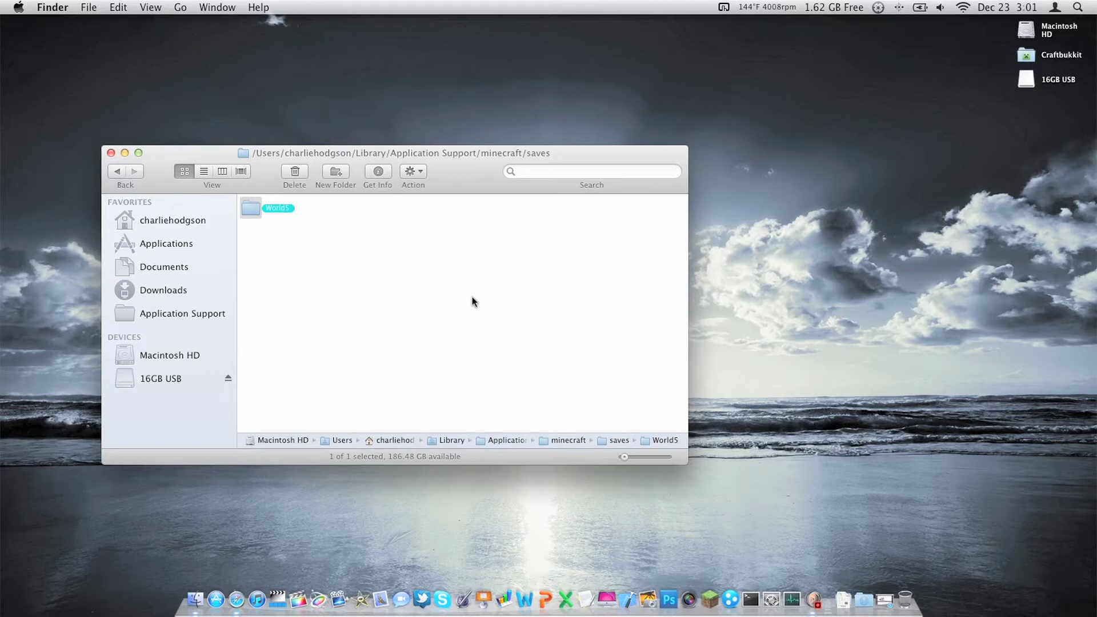
pyautogui.press('super+c')
pyautogui.click(853, 234)
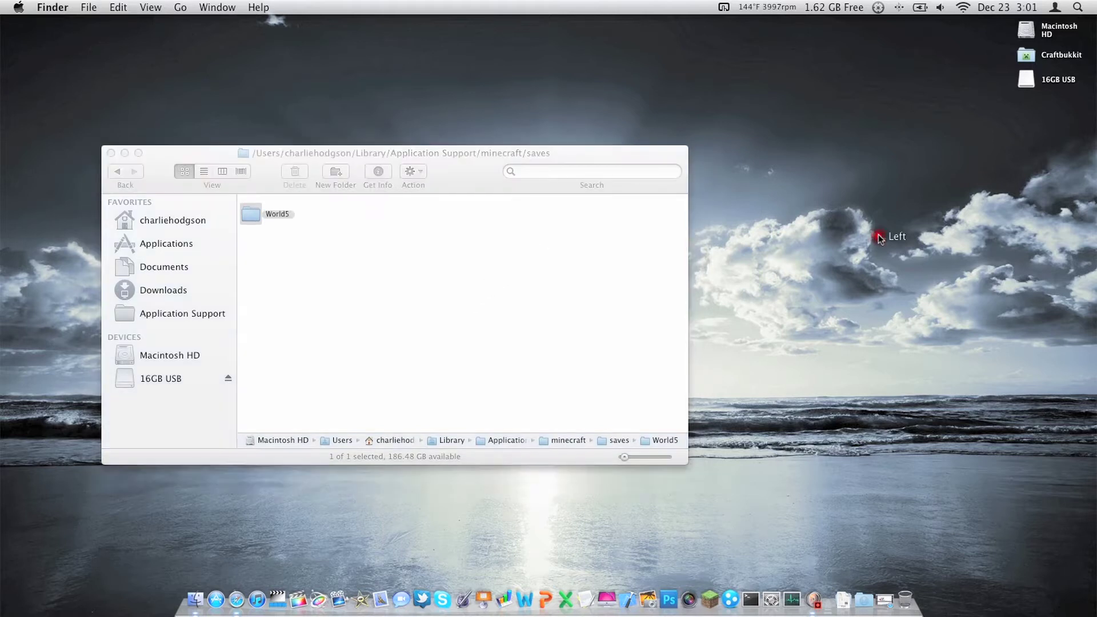
pyautogui.press('super+v')
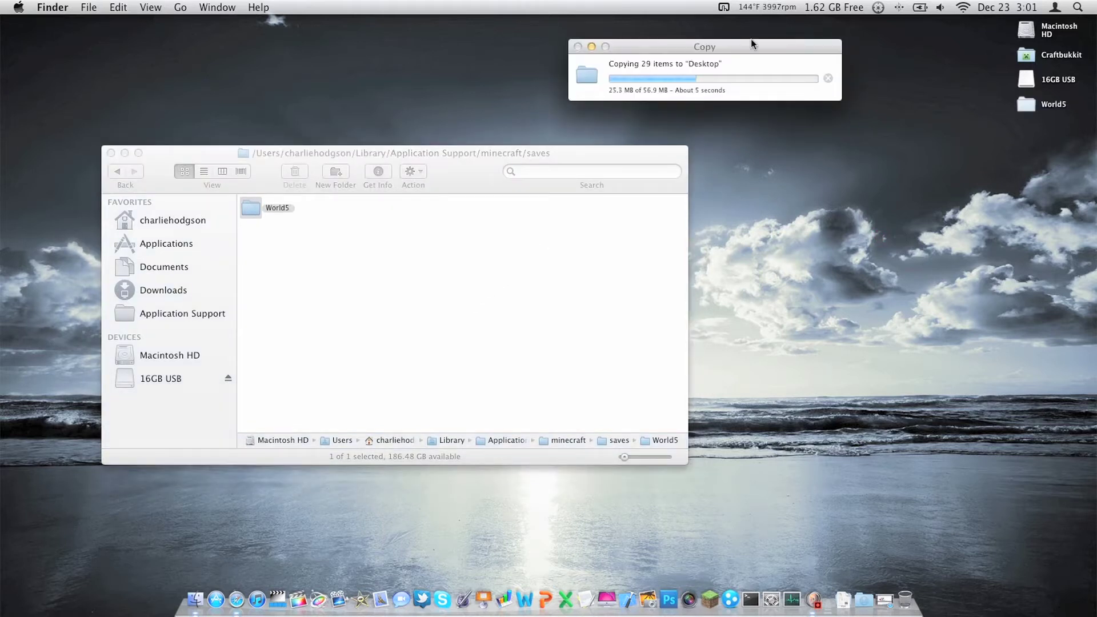
pyautogui.click(824, 83)
pyautogui.doubleClick(522, 242)
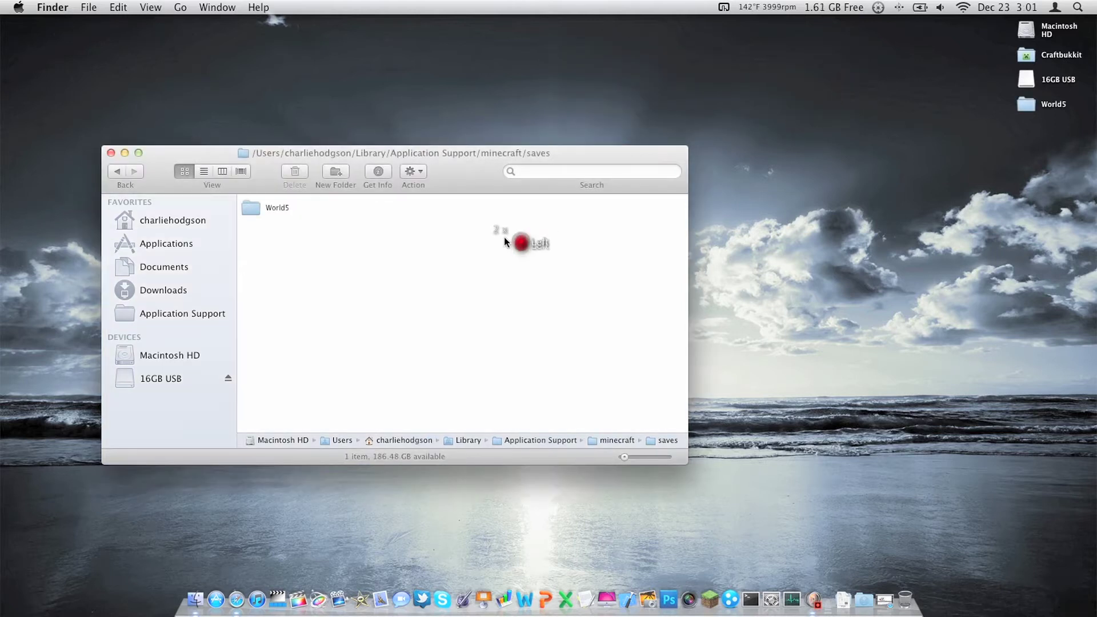
pyautogui.doubleClick(113, 170)
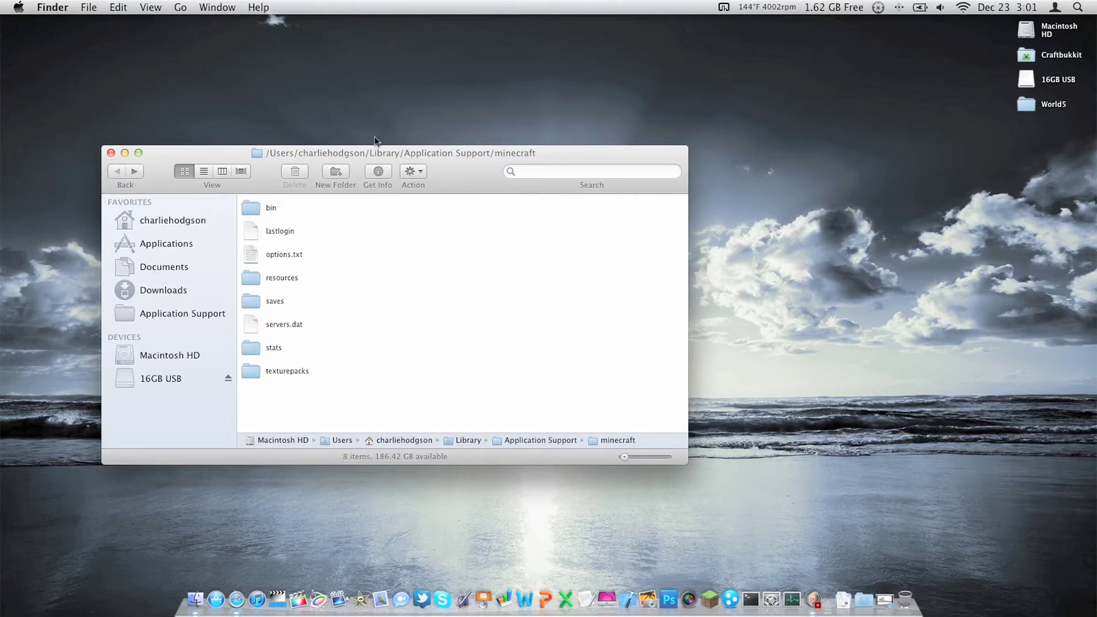
# - Go to the Application Support folder and delete its minecraft folder with Cmd+Delete
pyautogui.click(111, 153)
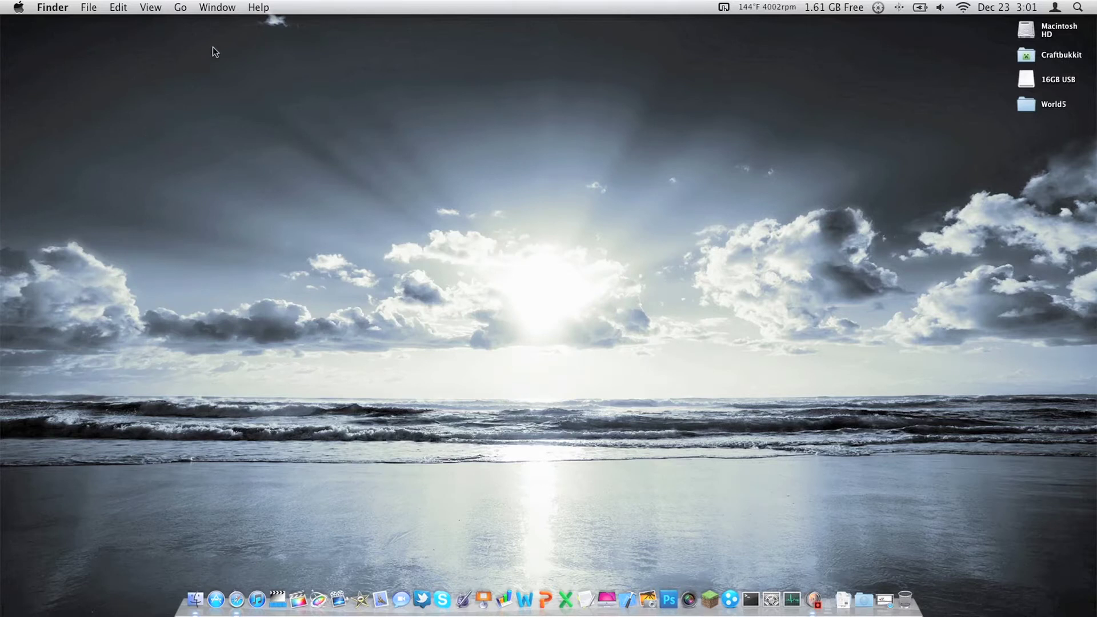
pyautogui.click(152, 7)
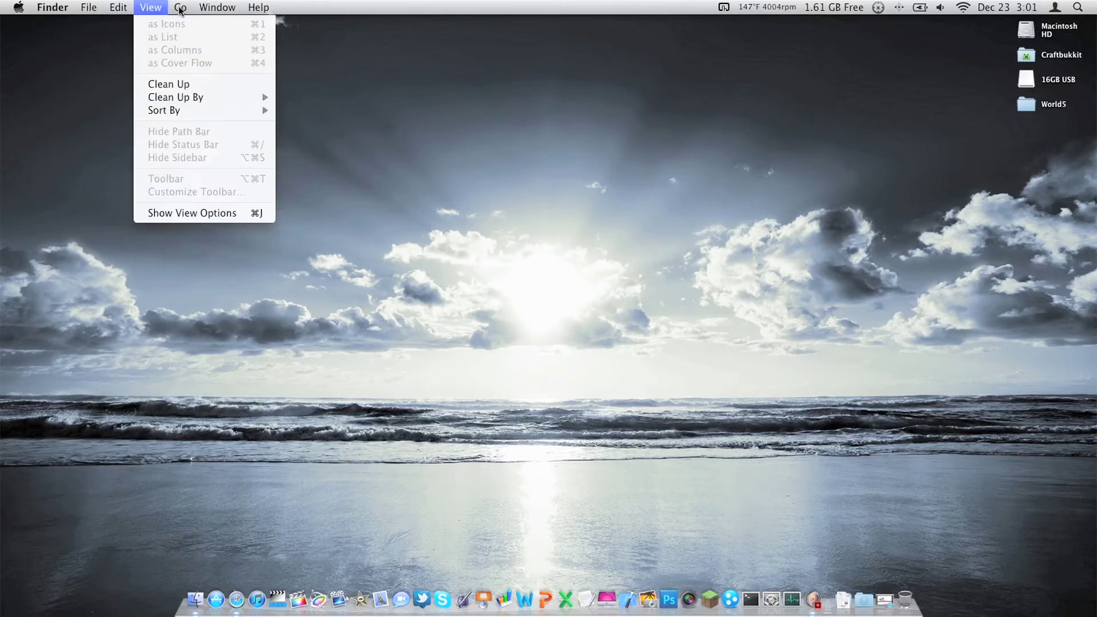
pyautogui.moveTo(181, 9)
pyautogui.click(225, 244)
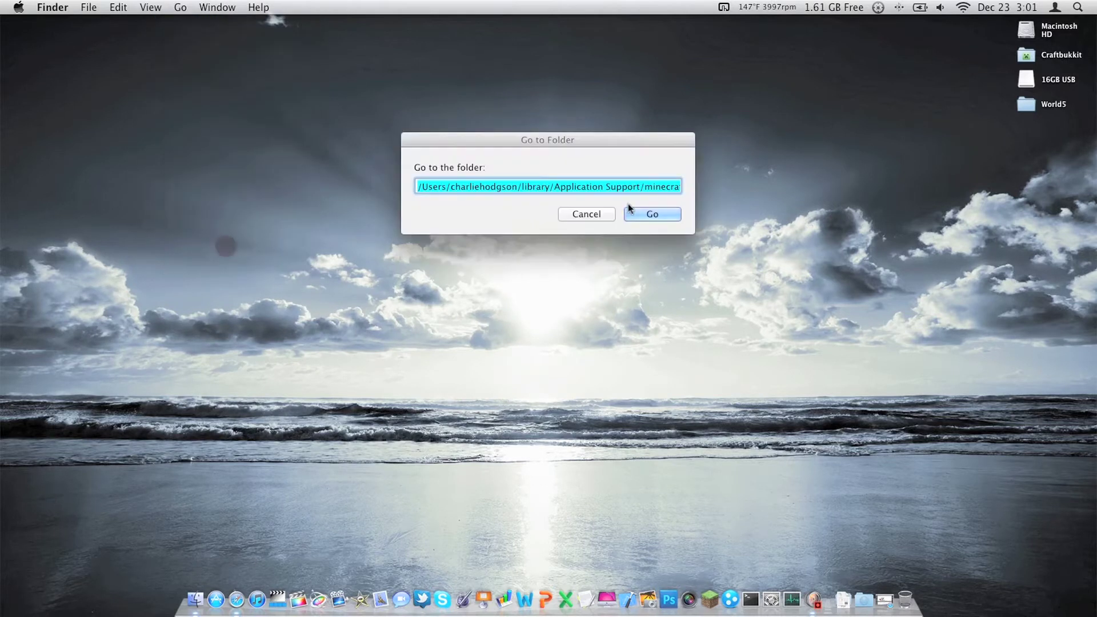
pyautogui.click(650, 187)
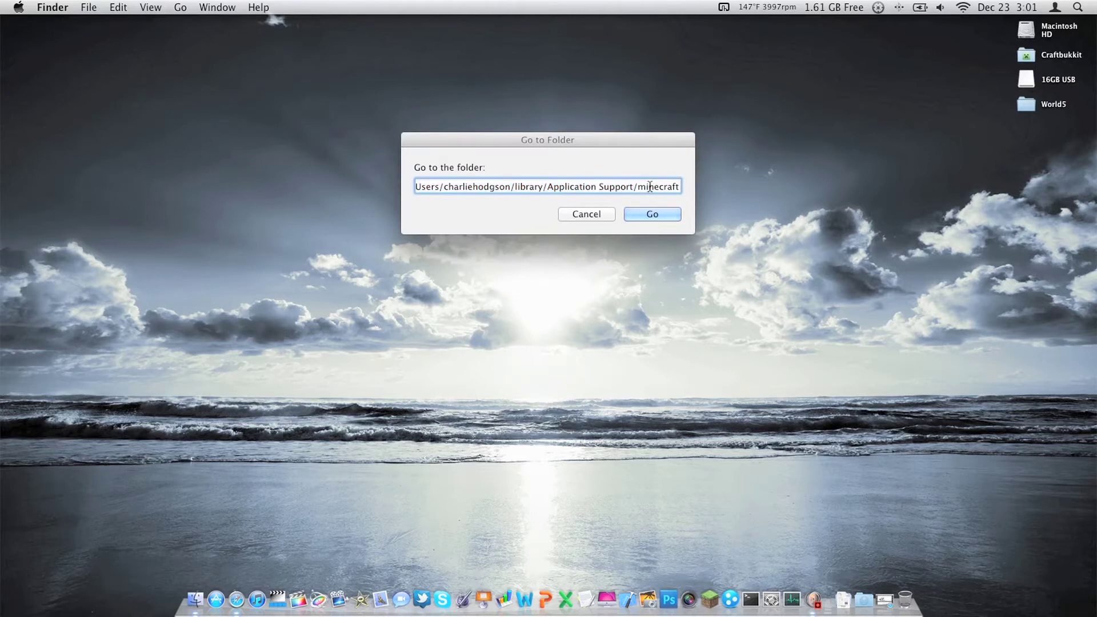
pyautogui.press('BackSpace')
pyautogui.press('BackSpace')
pyautogui.press('BackSpace')
pyautogui.press('BackSpace')
pyautogui.press('BackSpace')
pyautogui.press('BackSpace')
pyautogui.press('BackSpace')
pyautogui.press('BackSpace')
pyautogui.press('BackSpace')
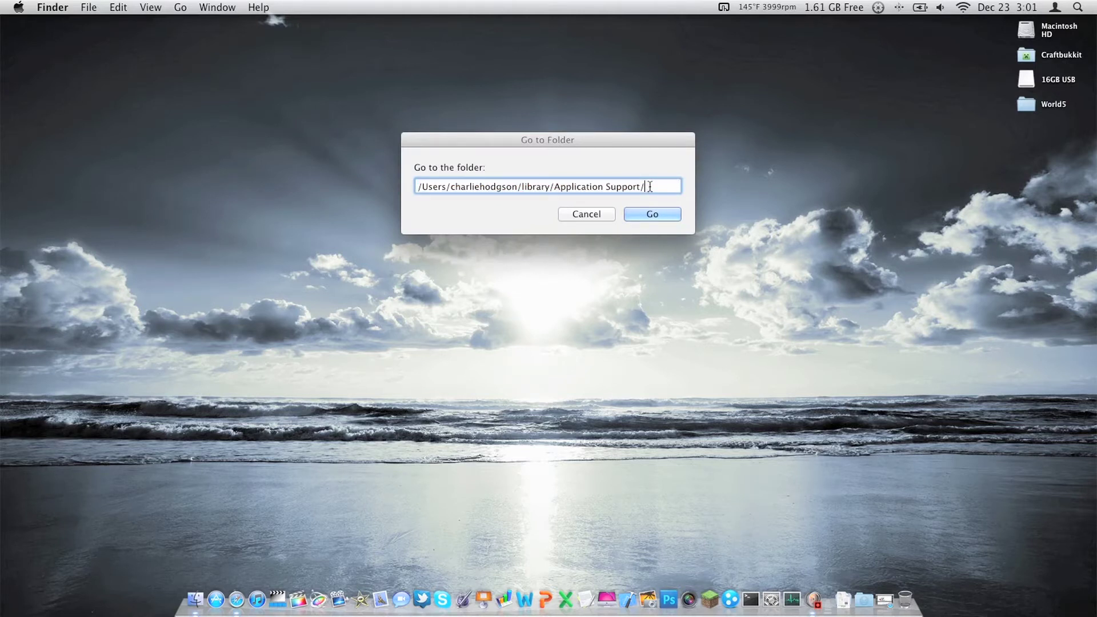
pyautogui.press('Return')
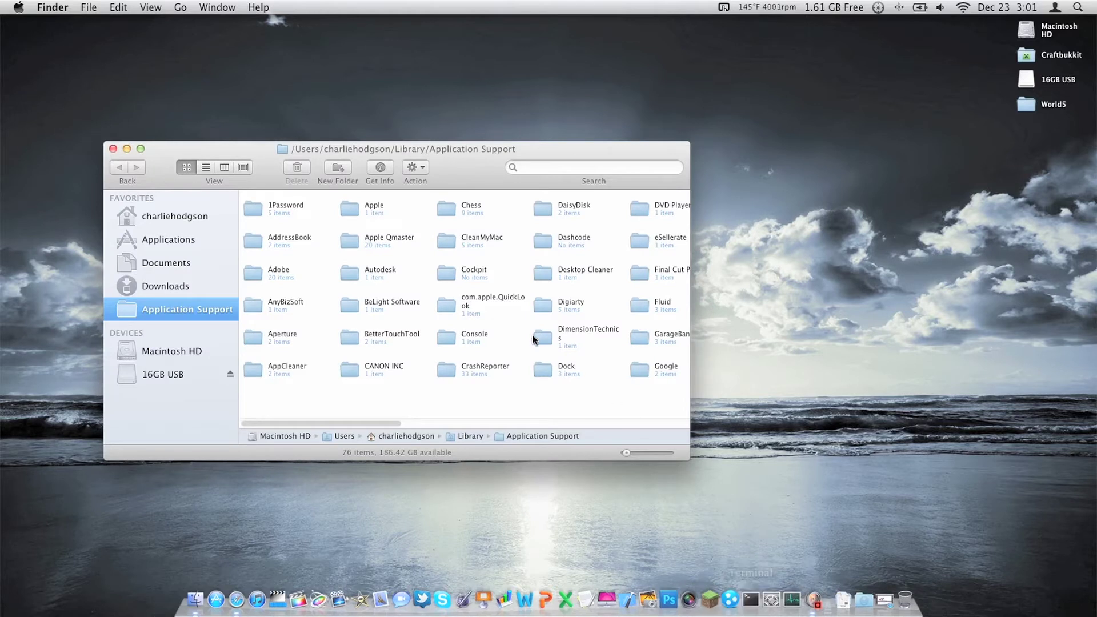
pyautogui.hscroll(10, 532, 337)
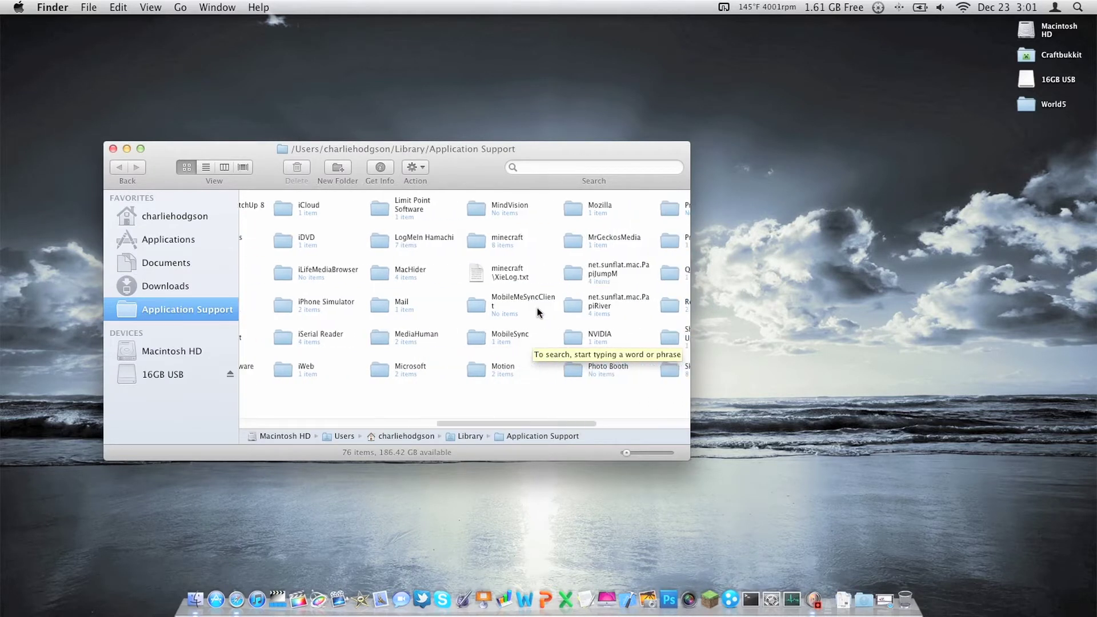
pyautogui.click(486, 246)
pyautogui.press('super+BackSpace')
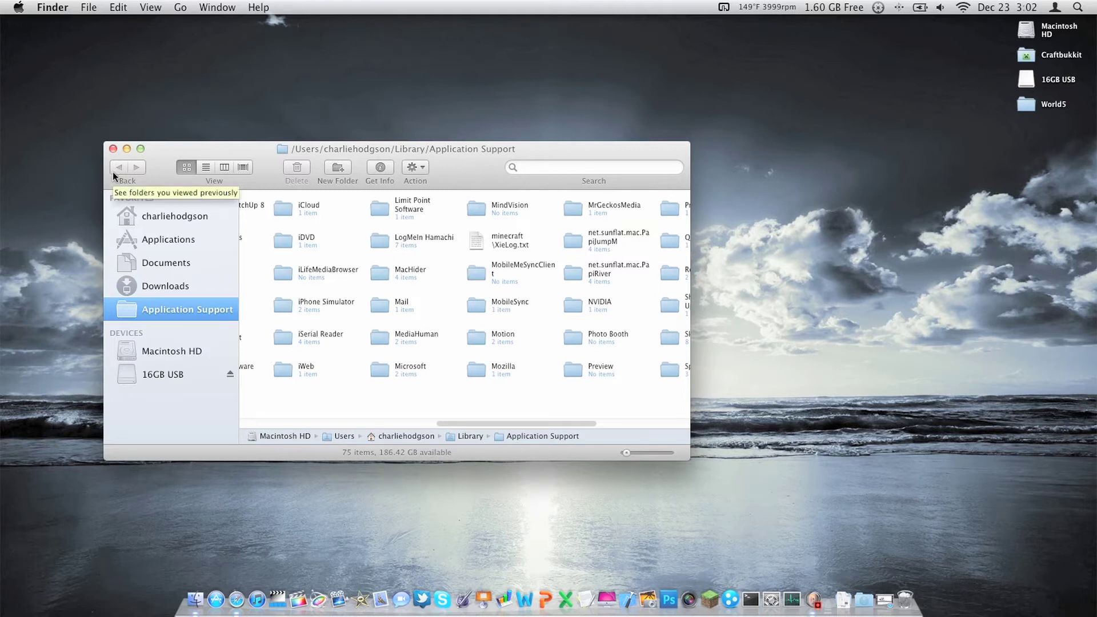
# - Close the Finder window, launch Minecraft and log in with the account username and saved password
pyautogui.click(113, 150)
pyautogui.click(337, 154)
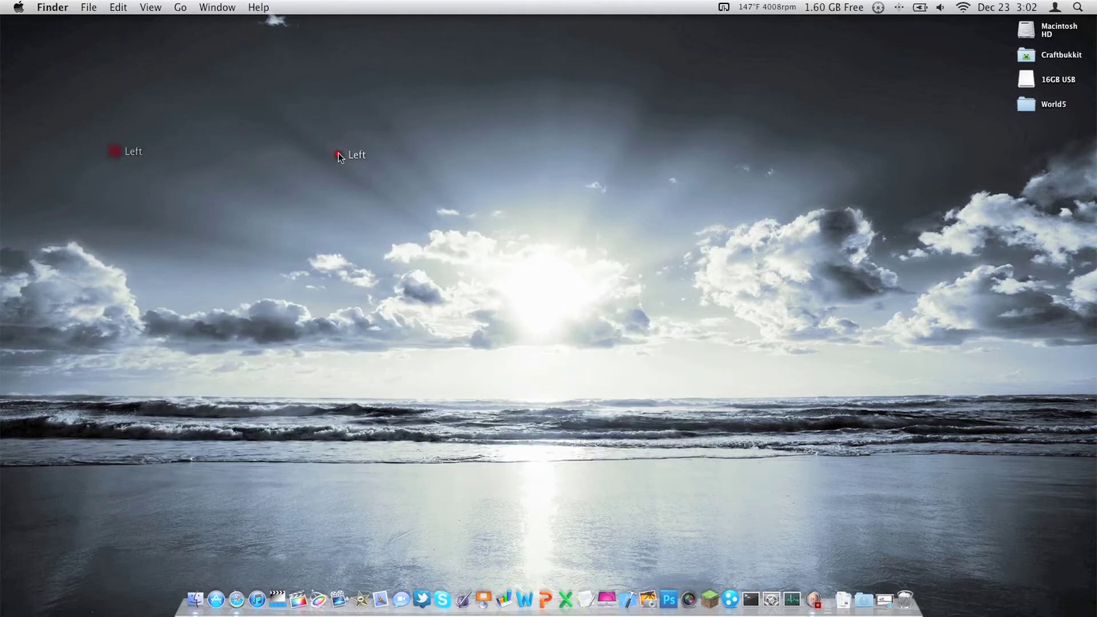
pyautogui.click(788, 235)
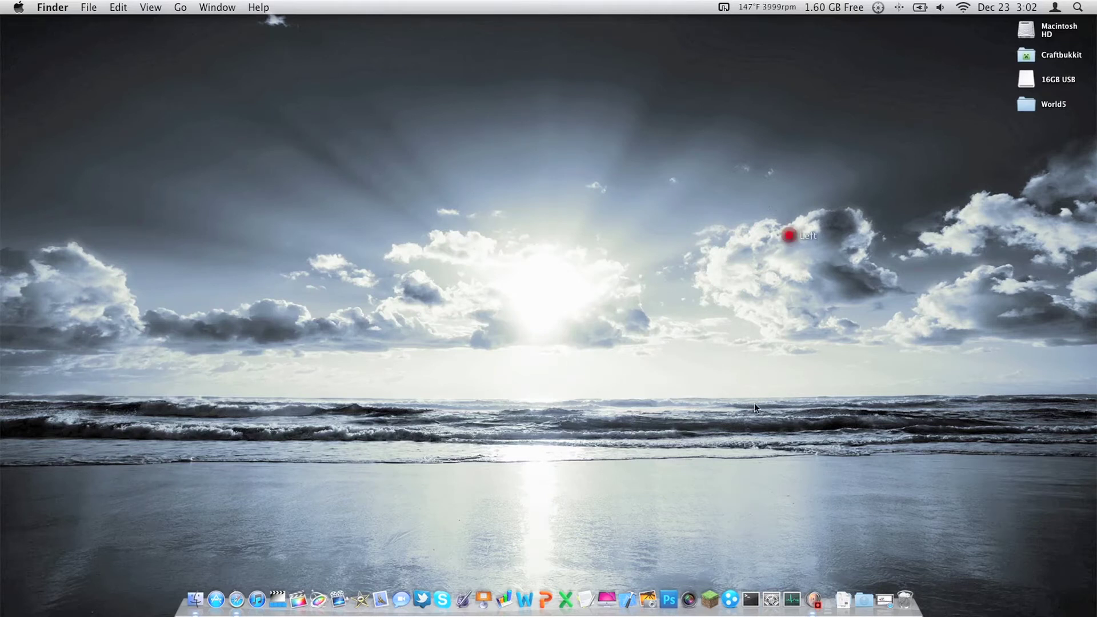
pyautogui.click(713, 589)
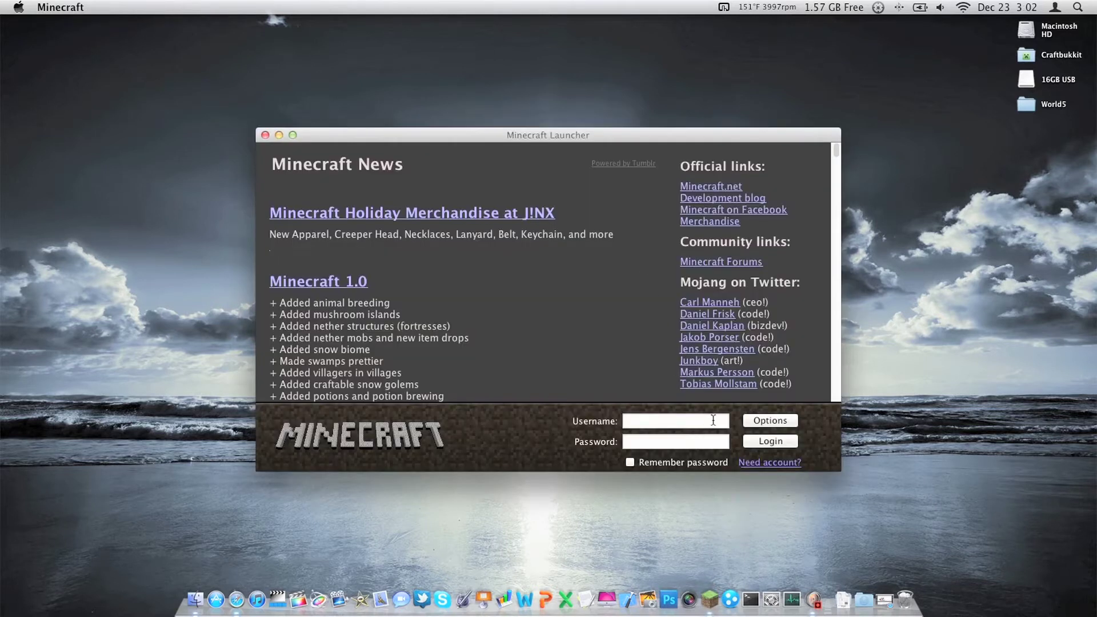
pyautogui.click(714, 420)
pyautogui.write('abnercus')
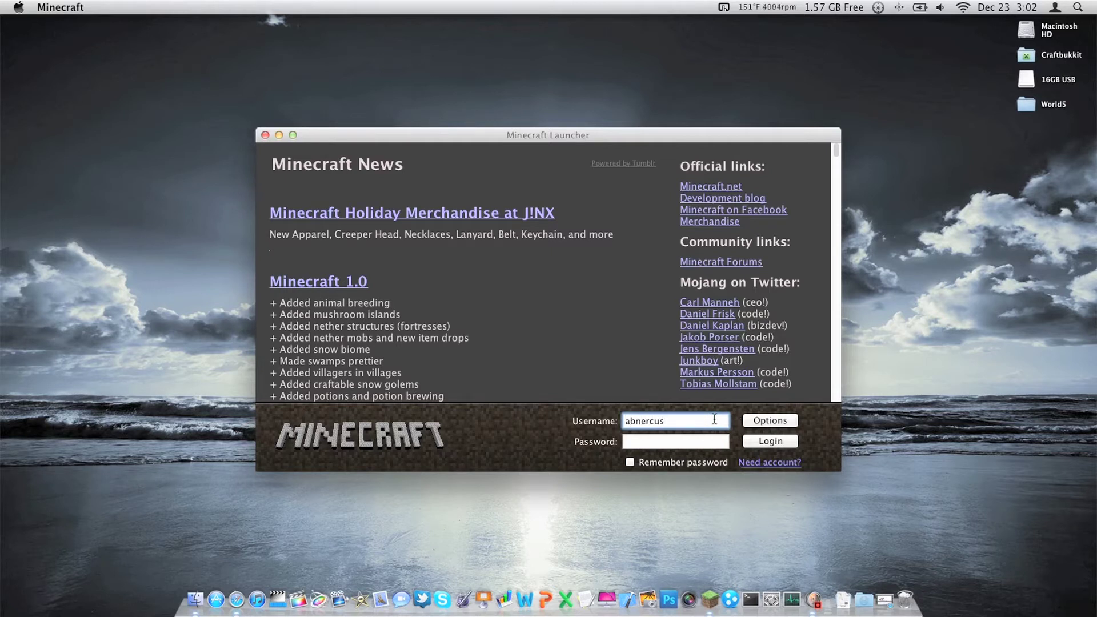
pyautogui.click(715, 439)
pyautogui.write('•••••')
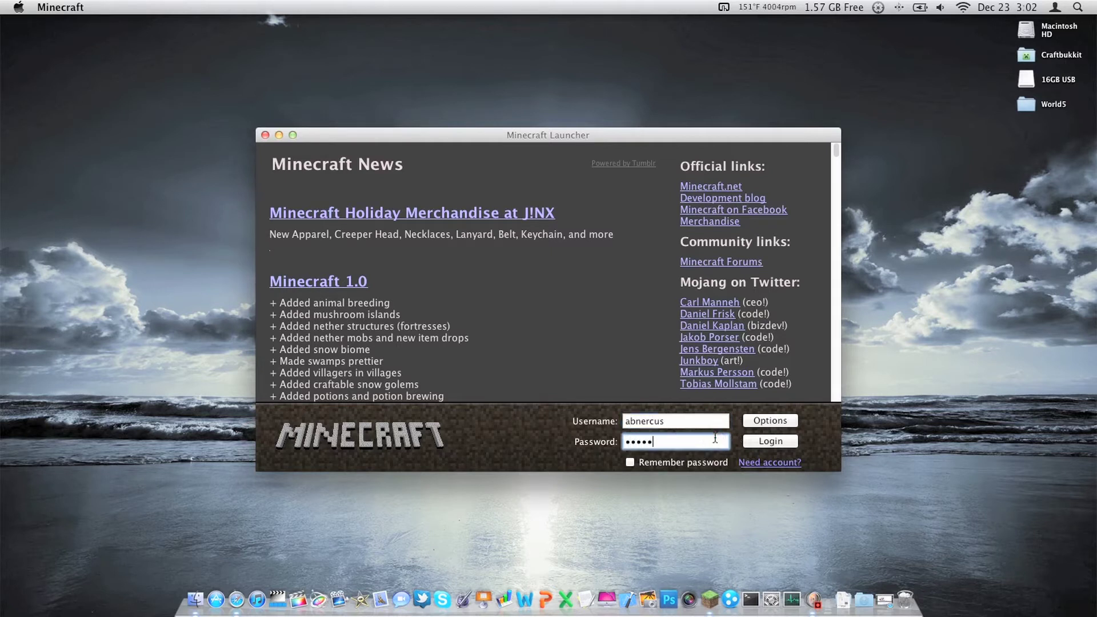
pyautogui.write('•••••')
pyautogui.click(630, 461)
pyautogui.click(789, 439)
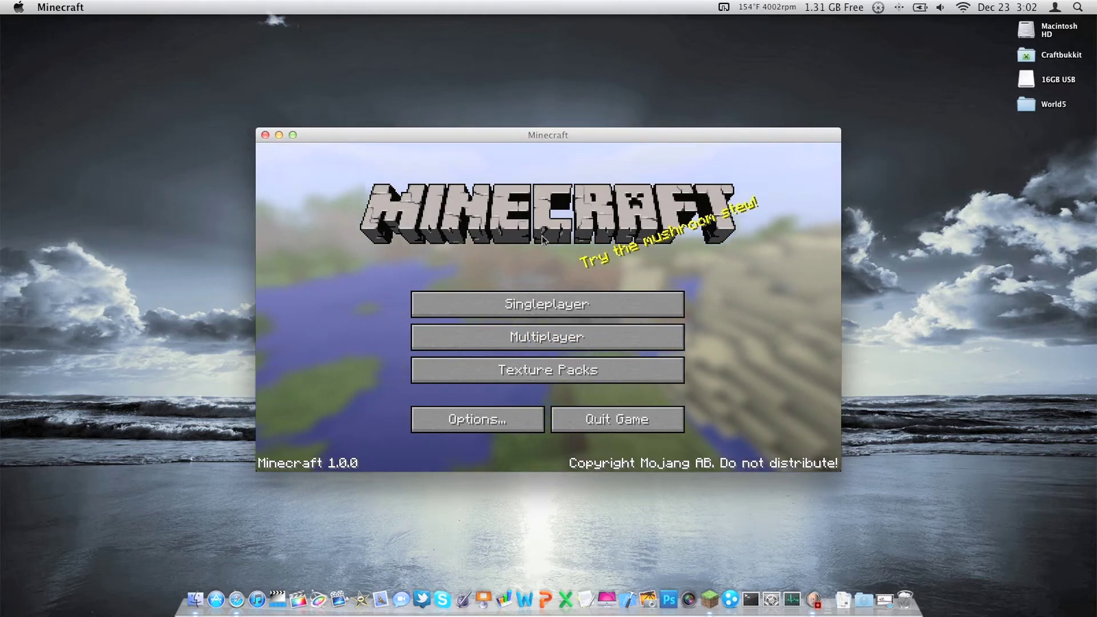
# - Confirm the Singleplayer world list is empty, check Multiplayer, then quit Minecraft
pyautogui.click(548, 304)
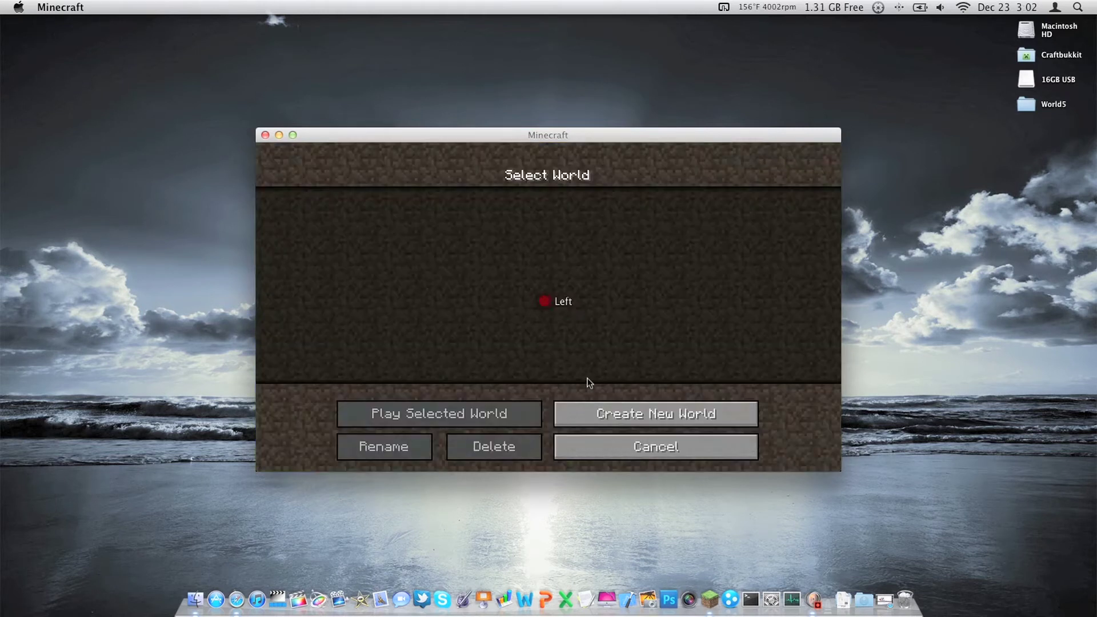
pyautogui.click(680, 448)
pyautogui.click(568, 338)
pyautogui.press('Escape')
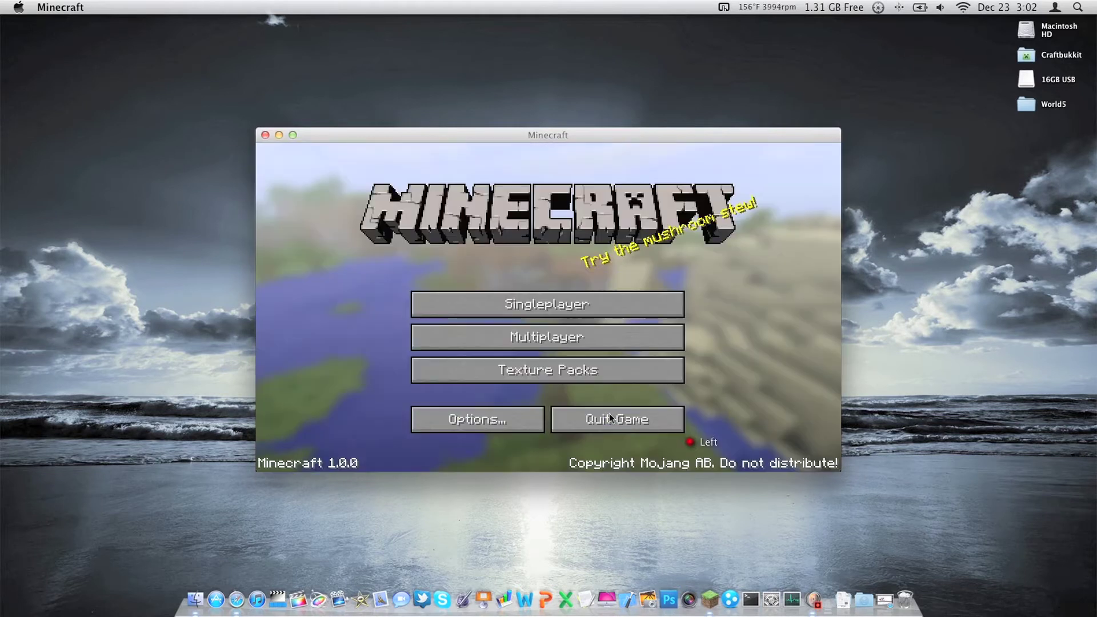
pyautogui.click(266, 135)
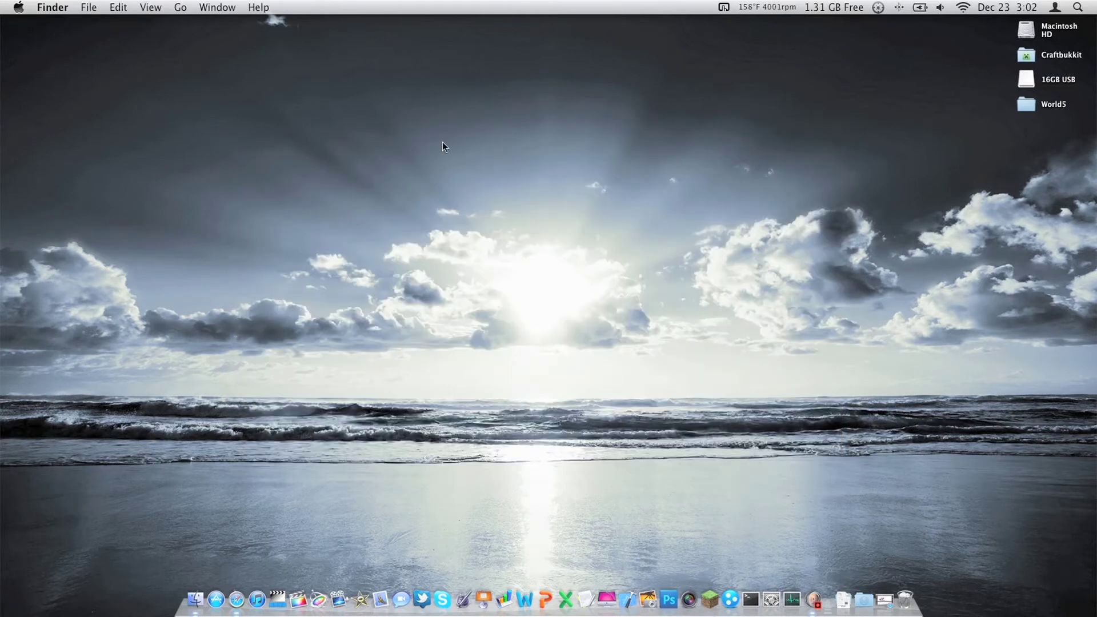
# - Restore the minimized Safari window showing the Technic website
pyautogui.click(443, 143)
pyautogui.click(893, 604)
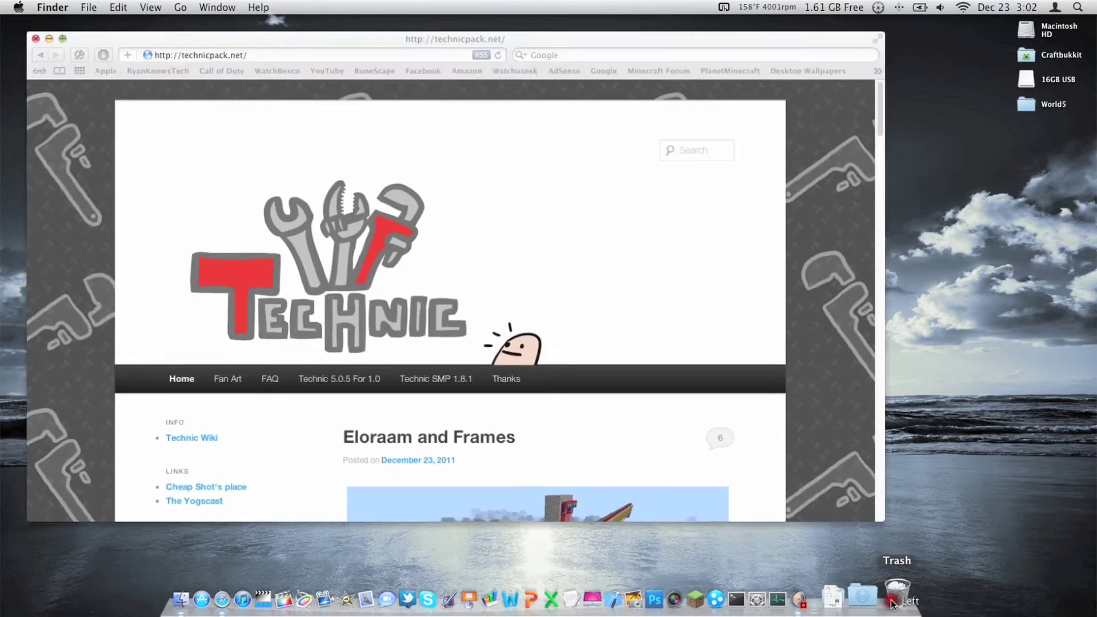
pyautogui.click(453, 30)
pyautogui.moveTo(476, 27); pyautogui.dragTo(487, 26)
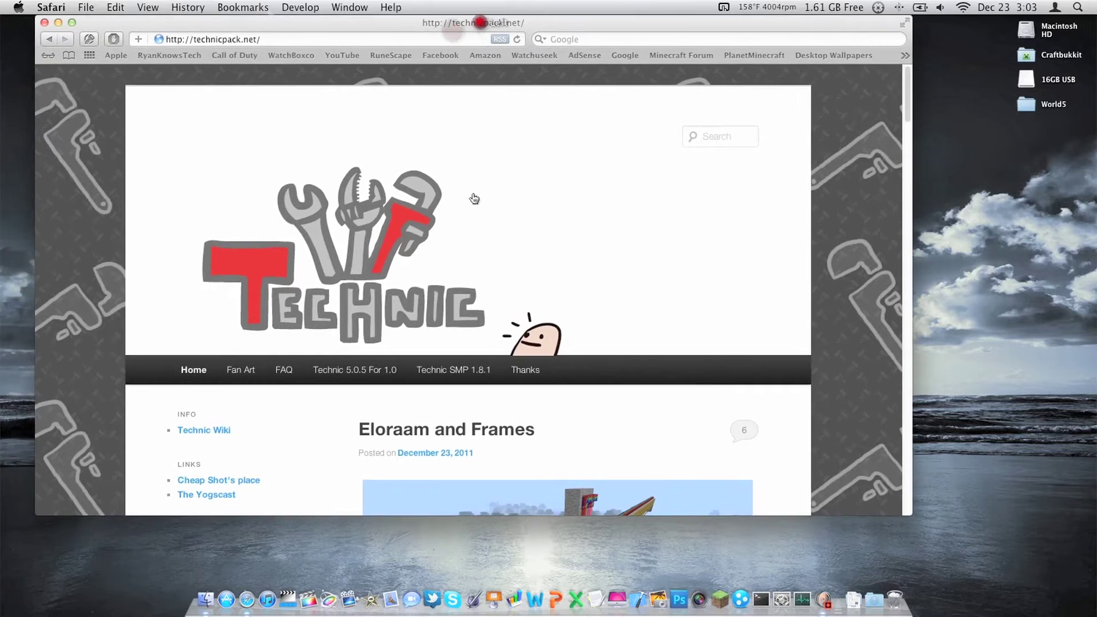
pyautogui.scroll(-8, 485, 157)
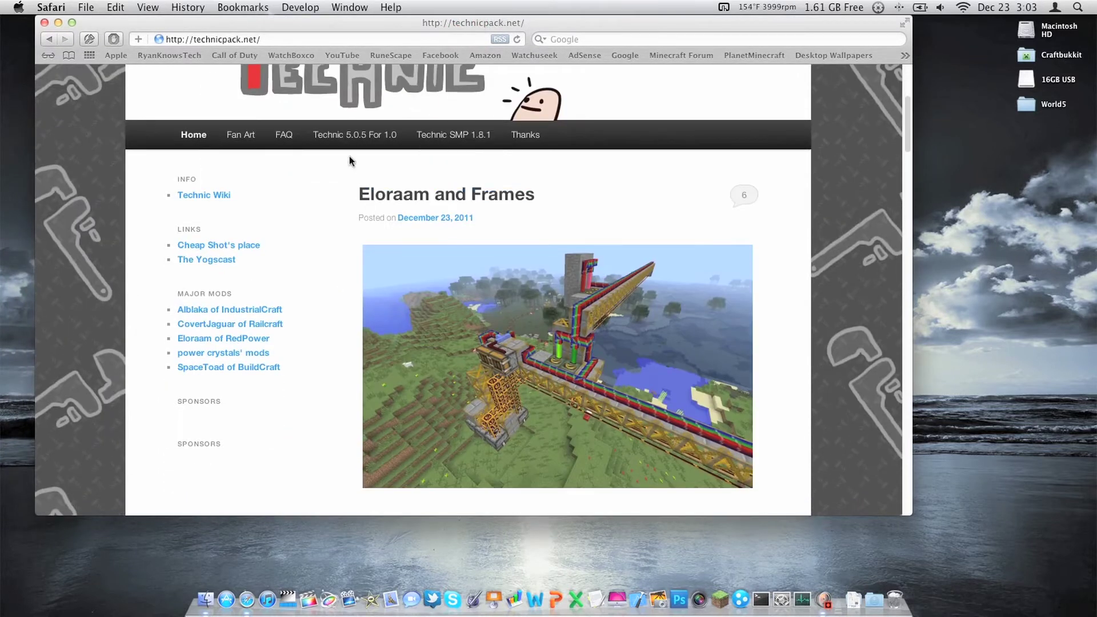
pyautogui.scroll(5, 341, 143)
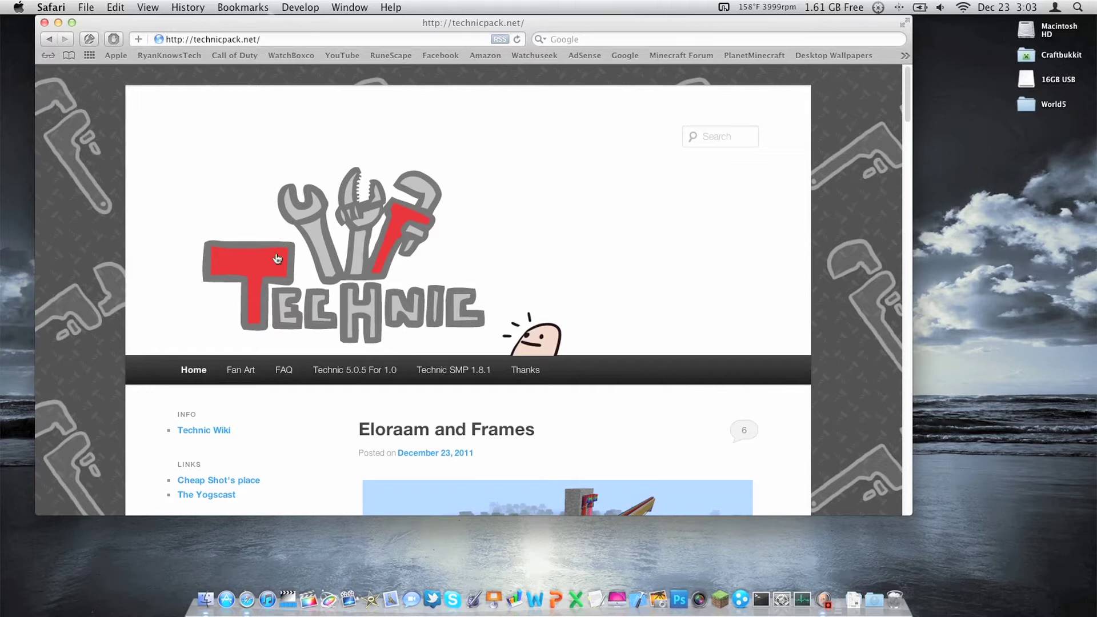
# - Open the 'Technic 5.0.5 For 1.0' page and read its red install notes
pyautogui.click(362, 377)
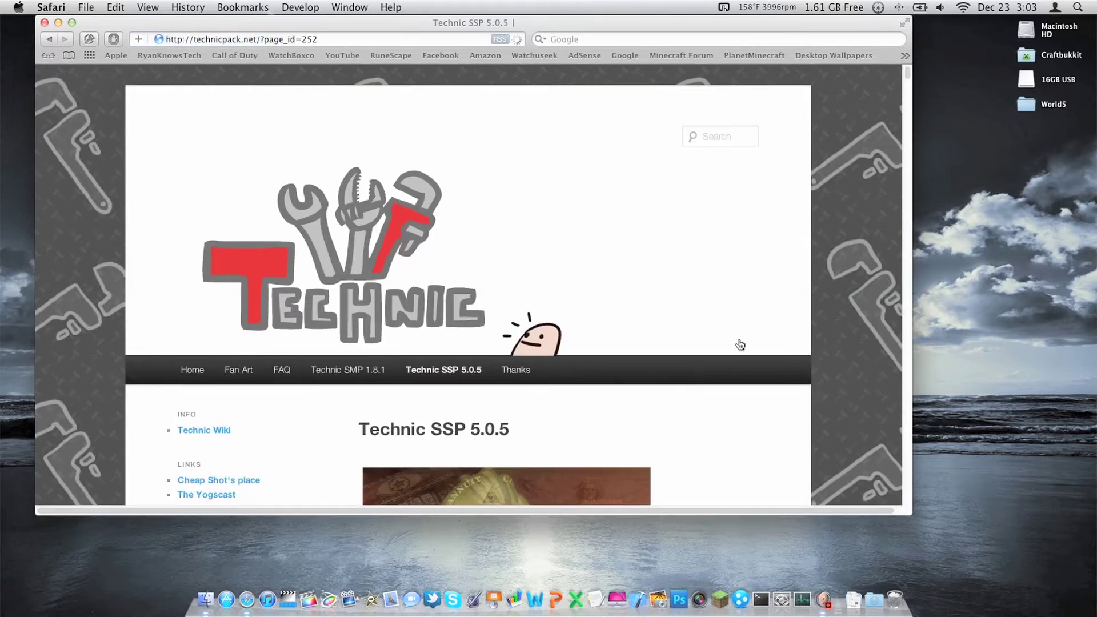
pyautogui.scroll(-8, 690, 365)
pyautogui.scroll(-3, 691, 360)
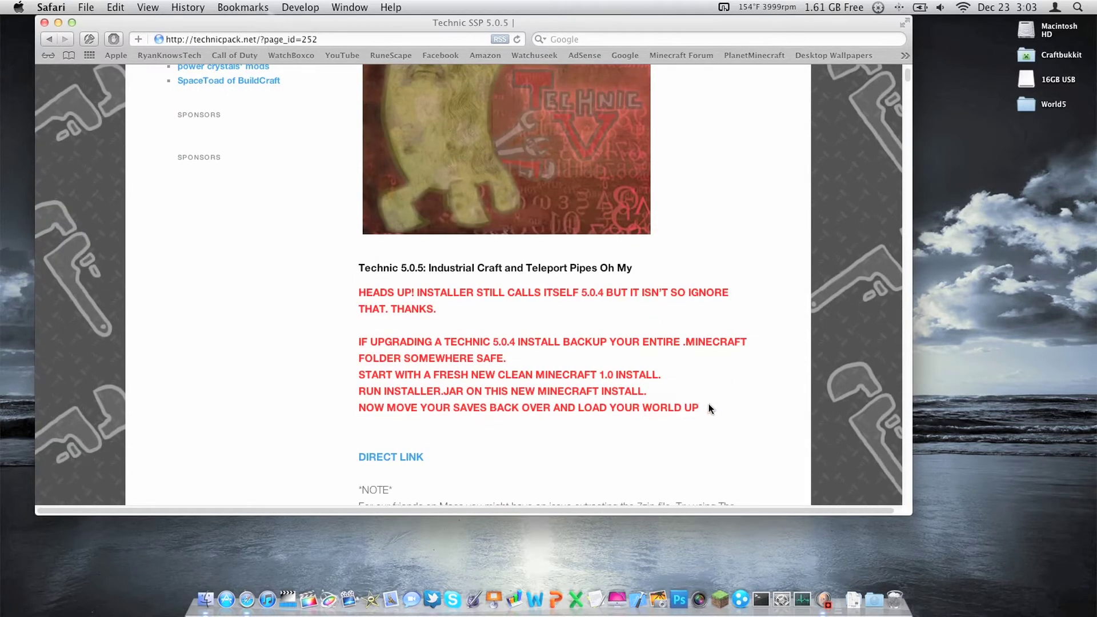
pyautogui.moveTo(641, 408); pyautogui.dragTo(388, 299)
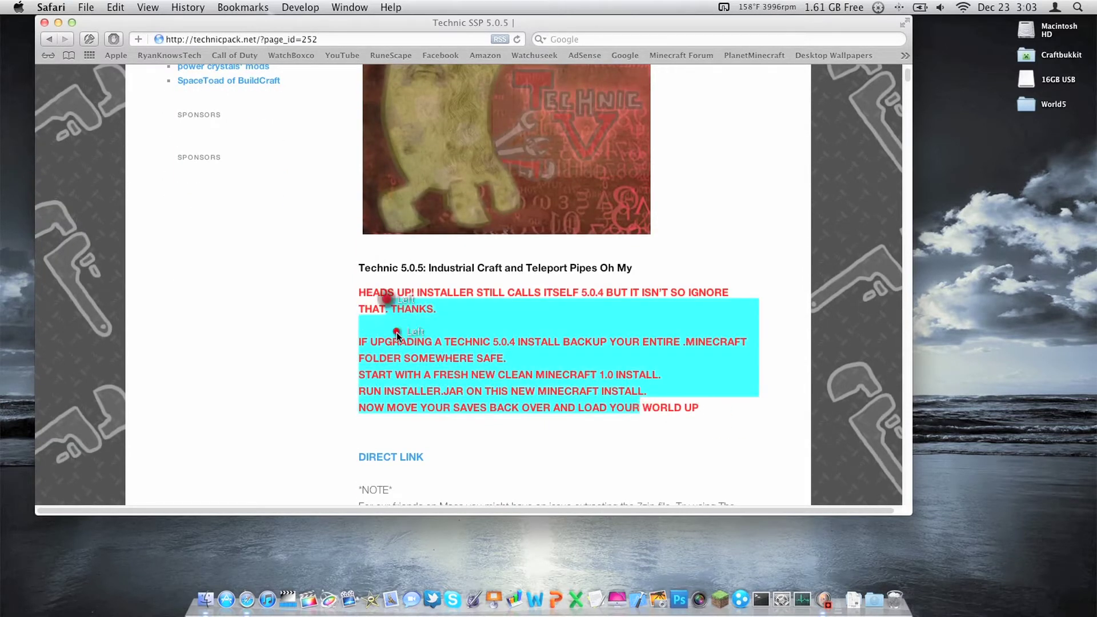
pyautogui.click(397, 334)
pyautogui.scroll(-7, 398, 334)
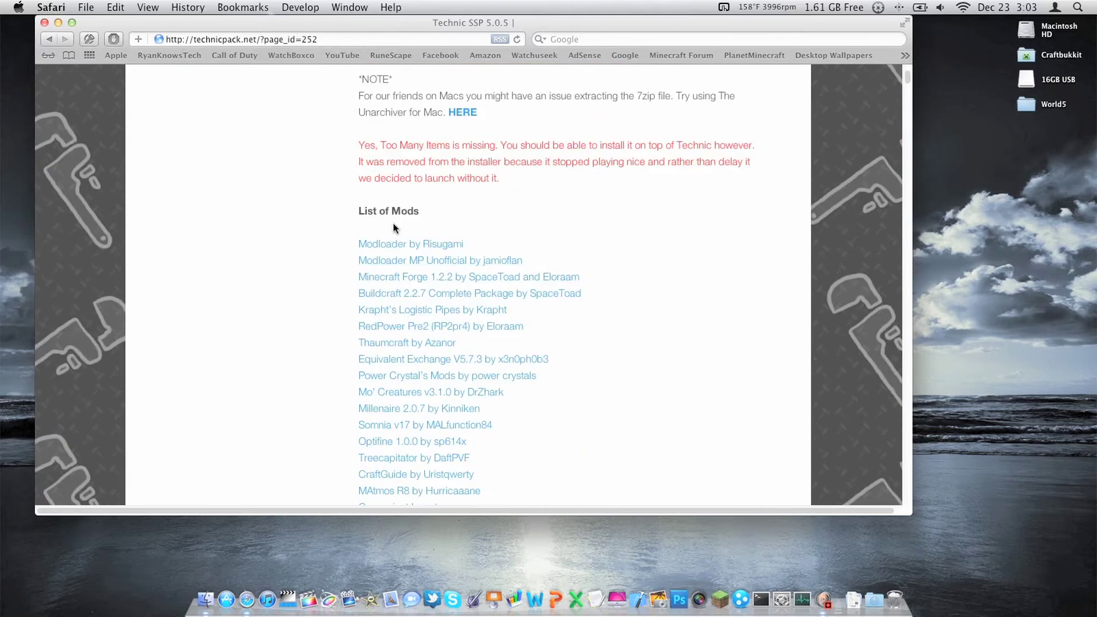
pyautogui.scroll(-7, 464, 331)
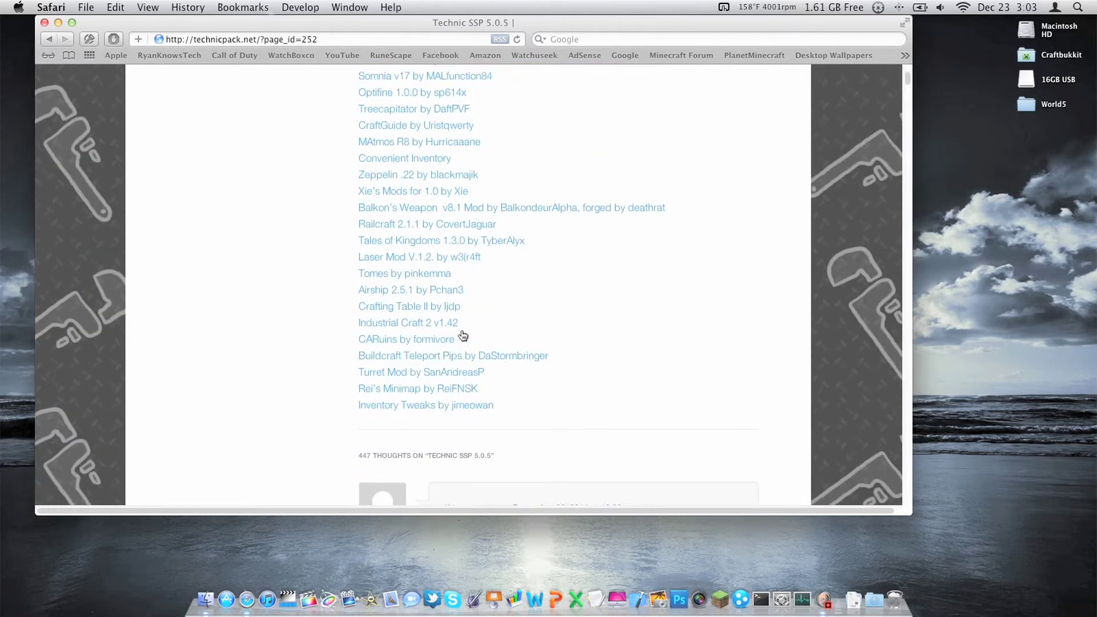
pyautogui.scroll(3, 562, 361)
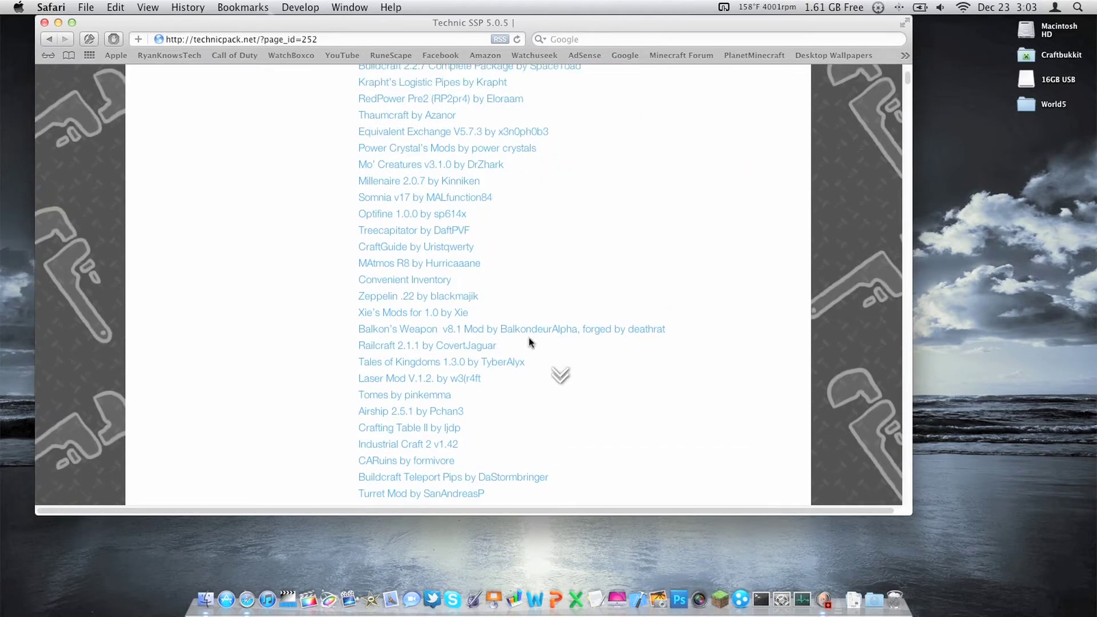
pyautogui.scroll(-1, 510, 330)
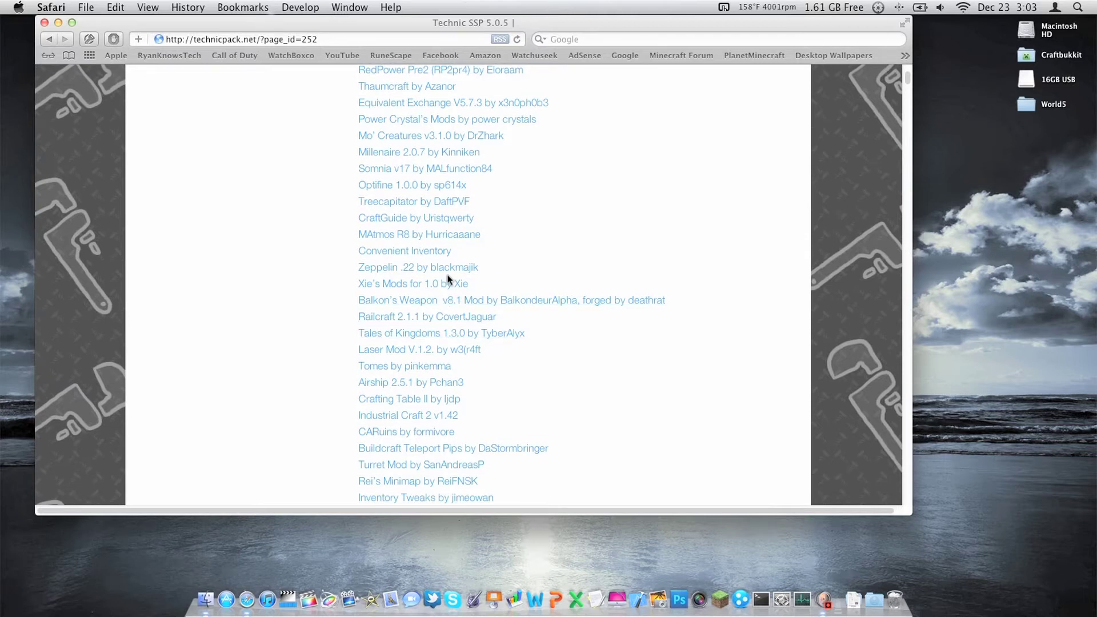
pyautogui.scroll(-6, 457, 275)
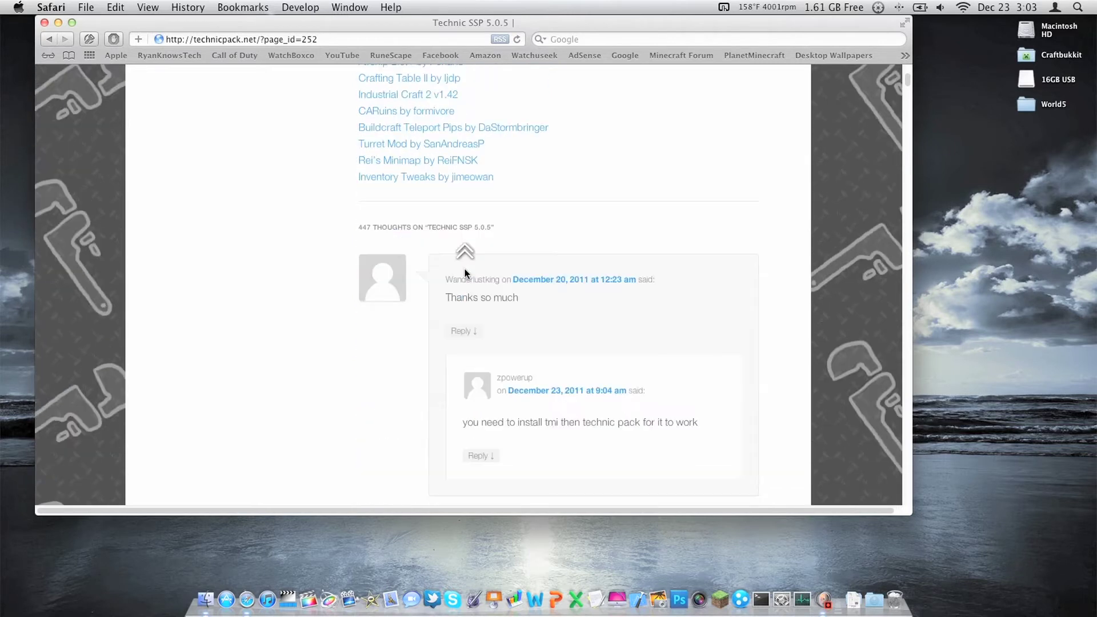
pyautogui.scroll(13, 464, 269)
pyautogui.hscroll(1, 452, 257)
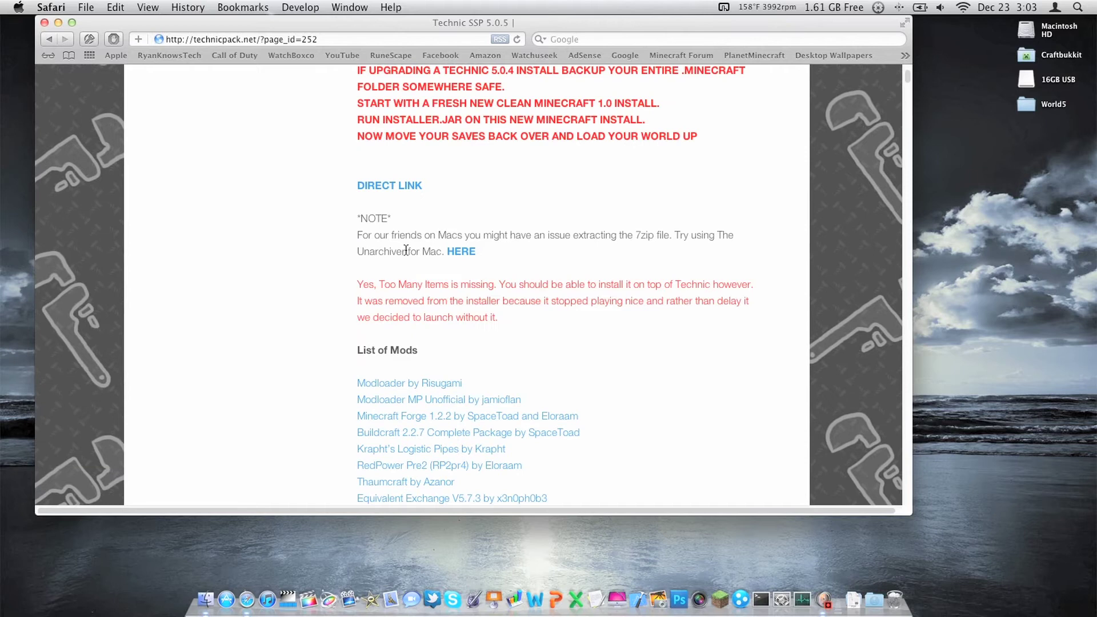
# - Start the Technic_5.0.5.7z direct download, check its progress in Downloads, and close the empty tab
pyautogui.click(388, 190)
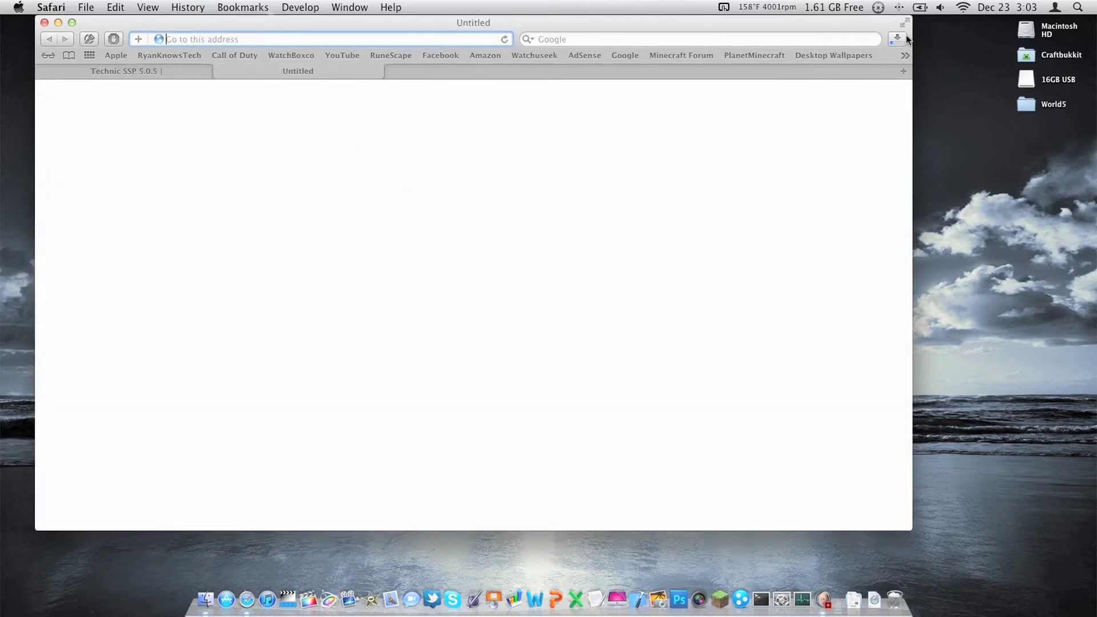
pyautogui.click(901, 42)
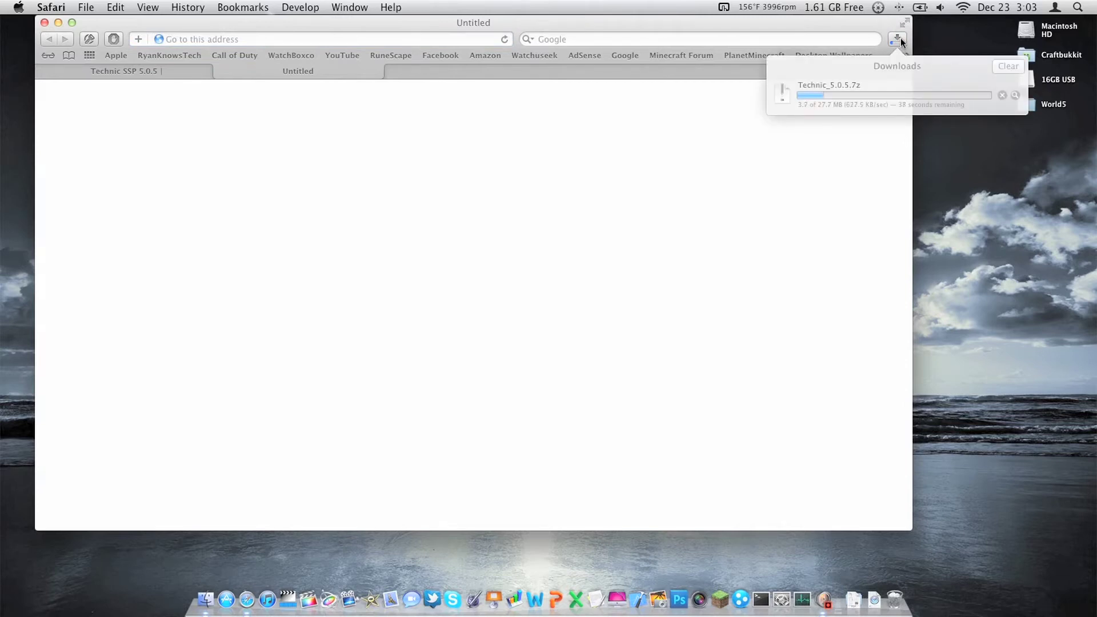
pyautogui.click(901, 38)
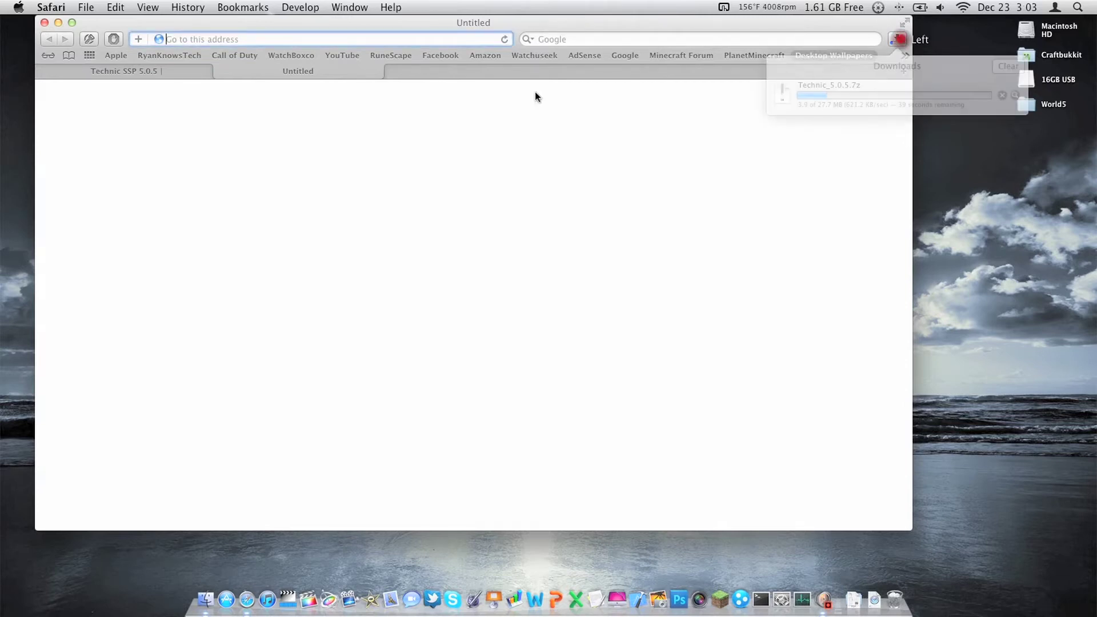
pyautogui.click(221, 70)
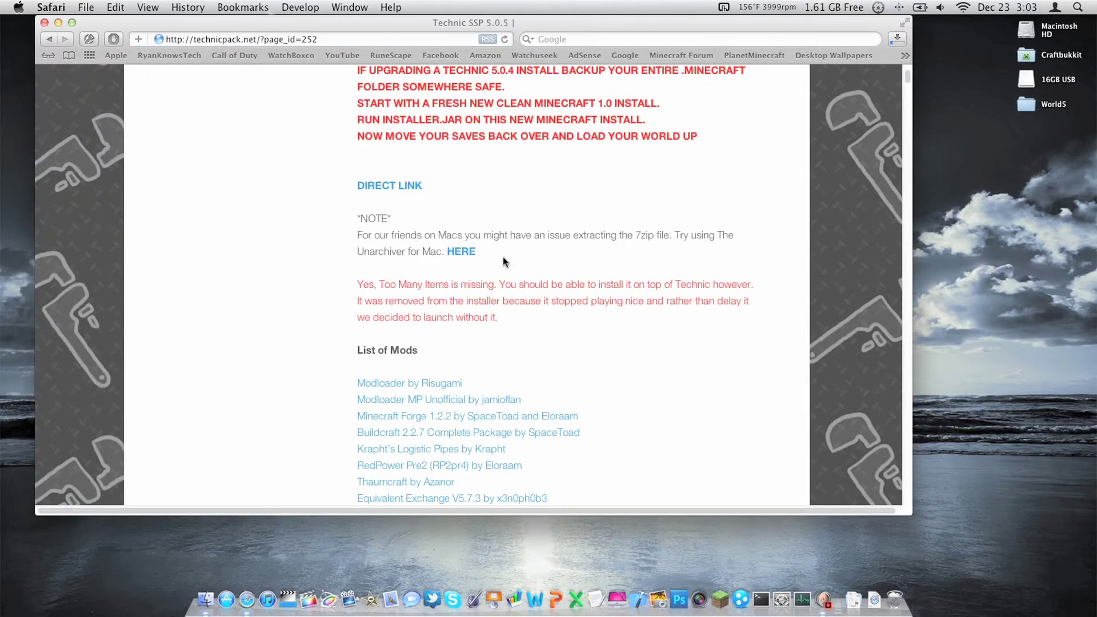
pyautogui.scroll(3, 501, 249)
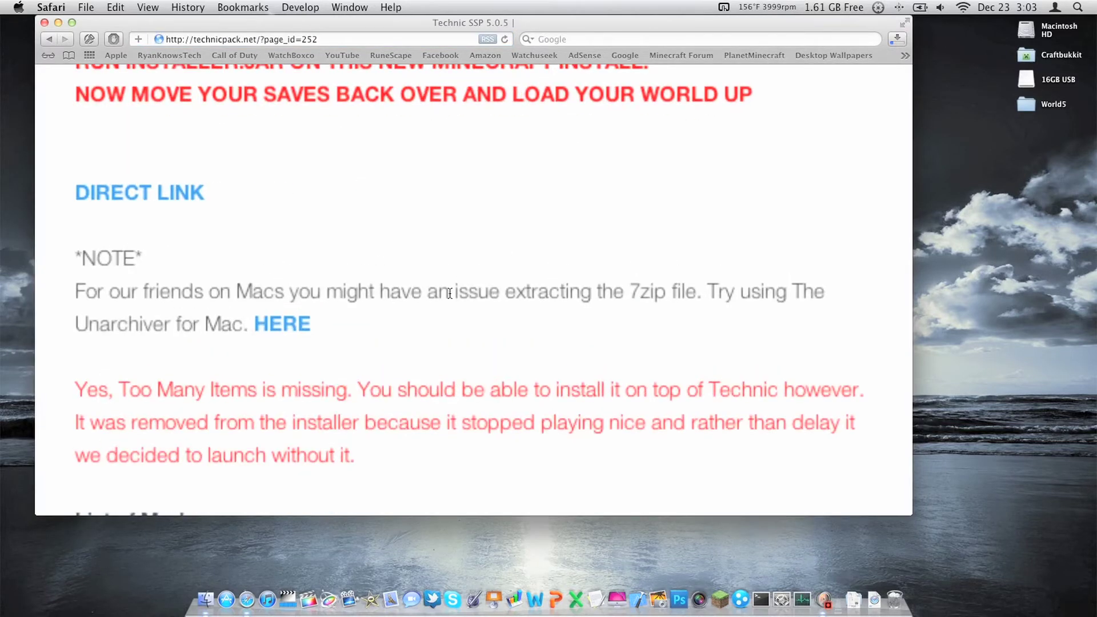
pyautogui.scroll(-1, 445, 307)
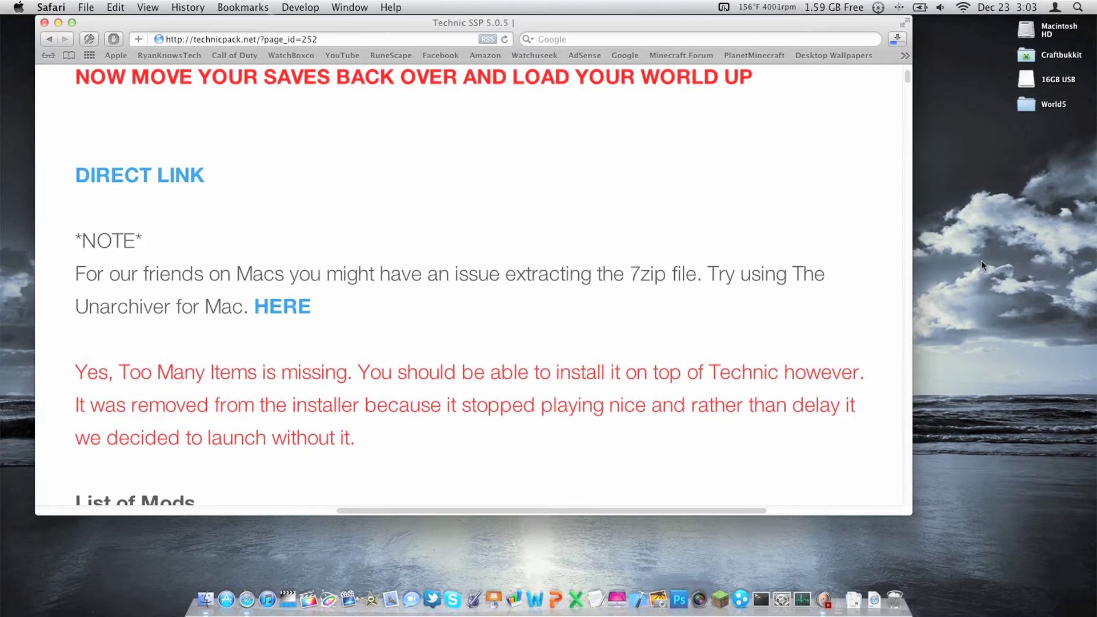
pyautogui.hscroll(-2, 358, 380)
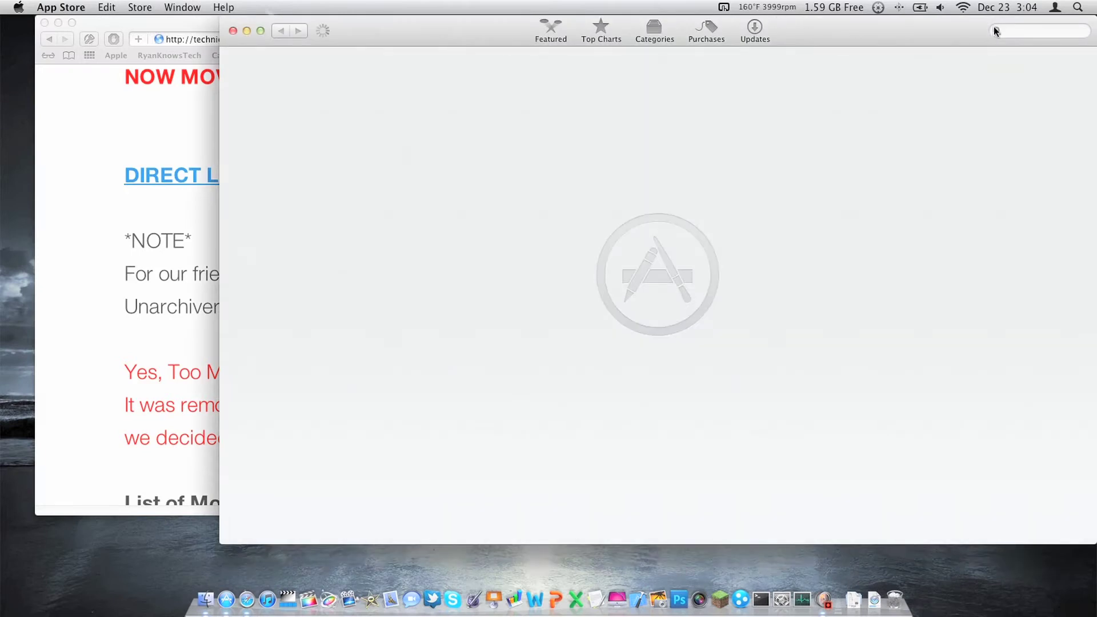
# - Search the App Store for 'the unarchiver', confirm it is Installed, and close the store
pyautogui.click(1019, 33)
pyautogui.click(1014, 34)
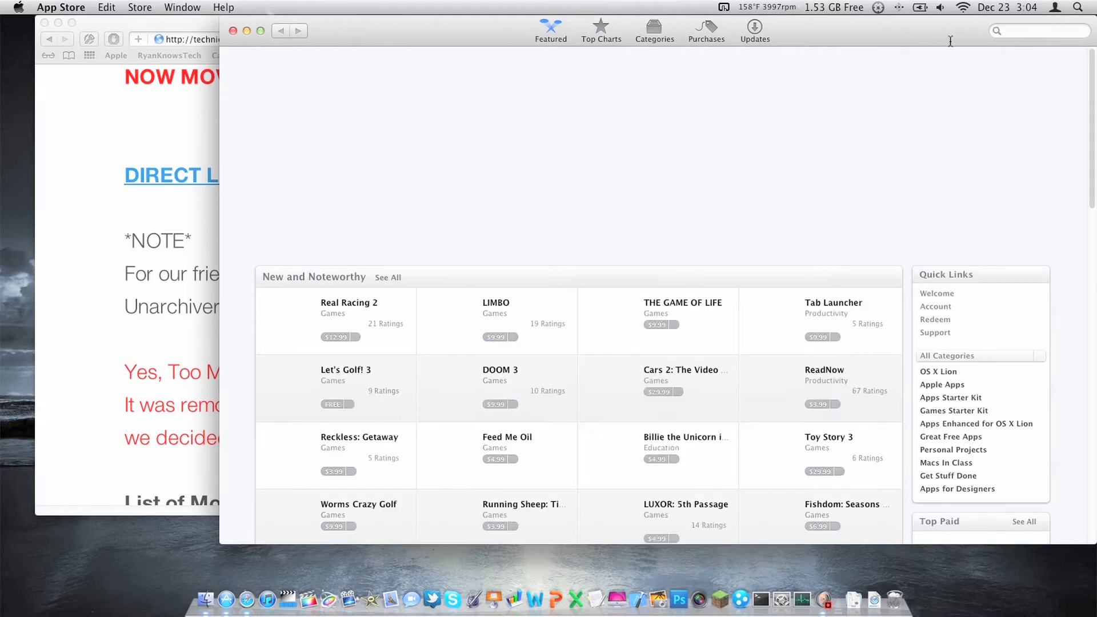
pyautogui.moveTo(955, 38); pyautogui.dragTo(938, 42)
pyautogui.click(1001, 35)
pyautogui.write('fthe un')
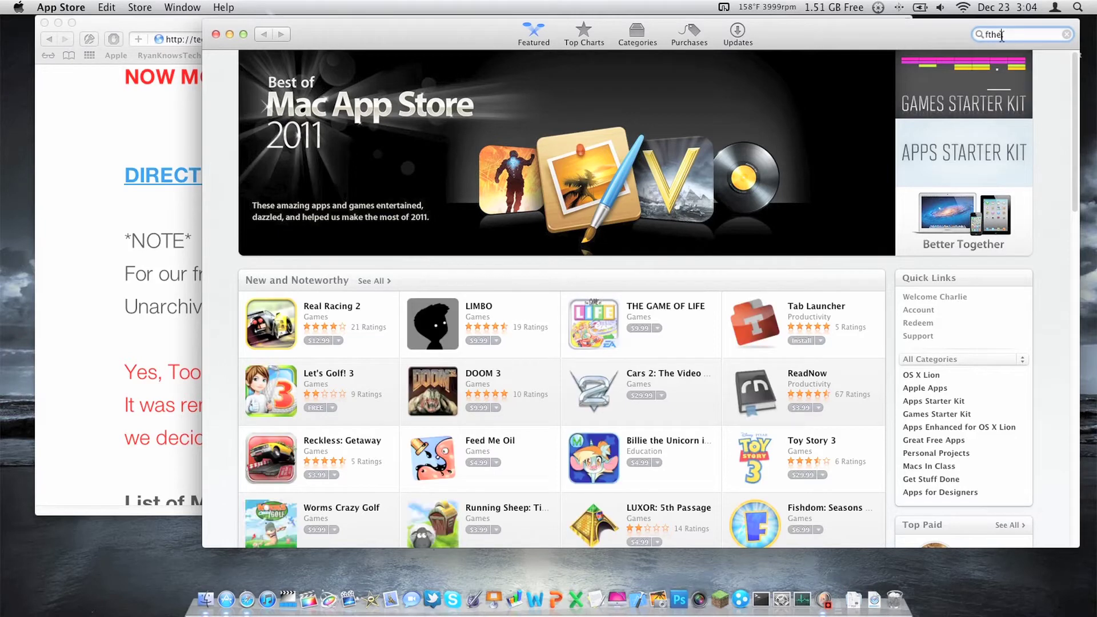
pyautogui.press('BackSpace')
pyautogui.press('BackSpace')
pyautogui.press('BackSpace')
pyautogui.press('BackSpace')
pyautogui.write('the un')
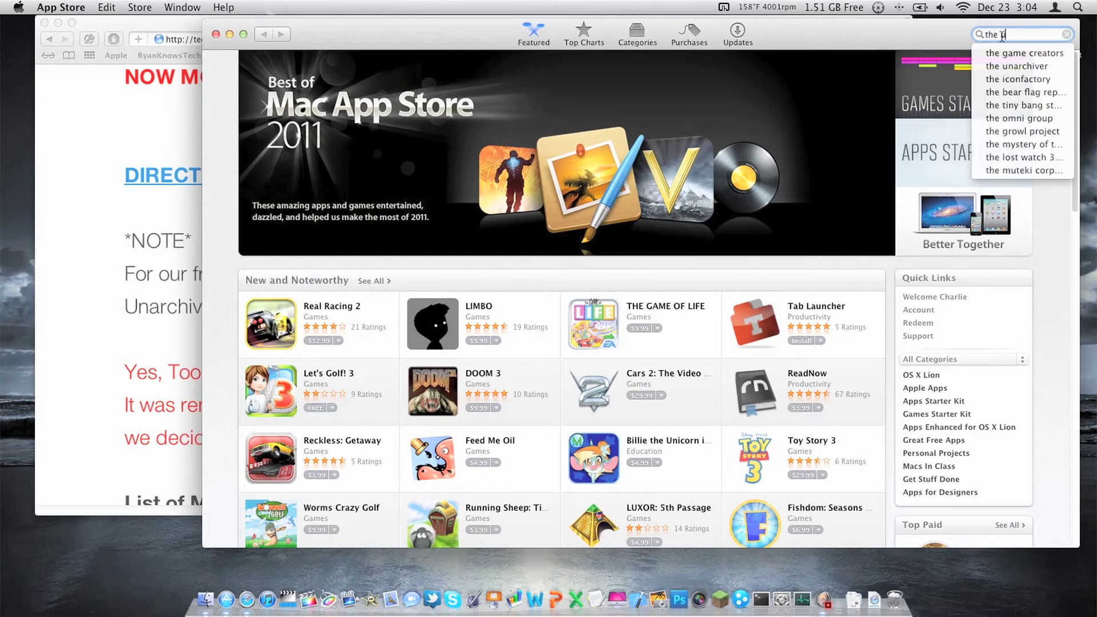
pyautogui.press('Down')
pyautogui.press('Return')
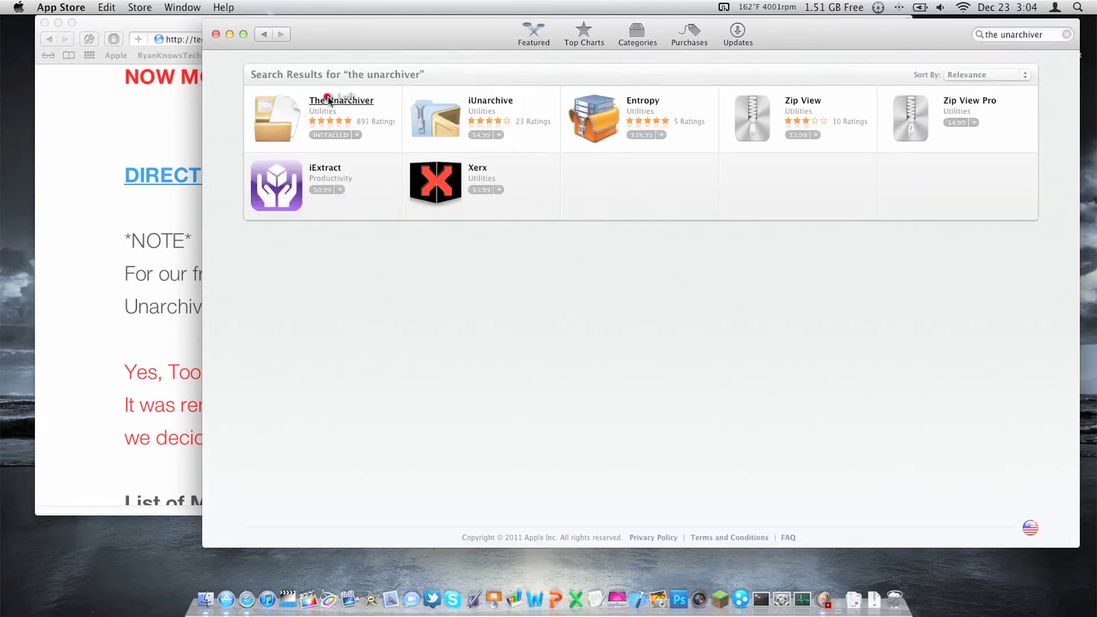
pyautogui.click(331, 100)
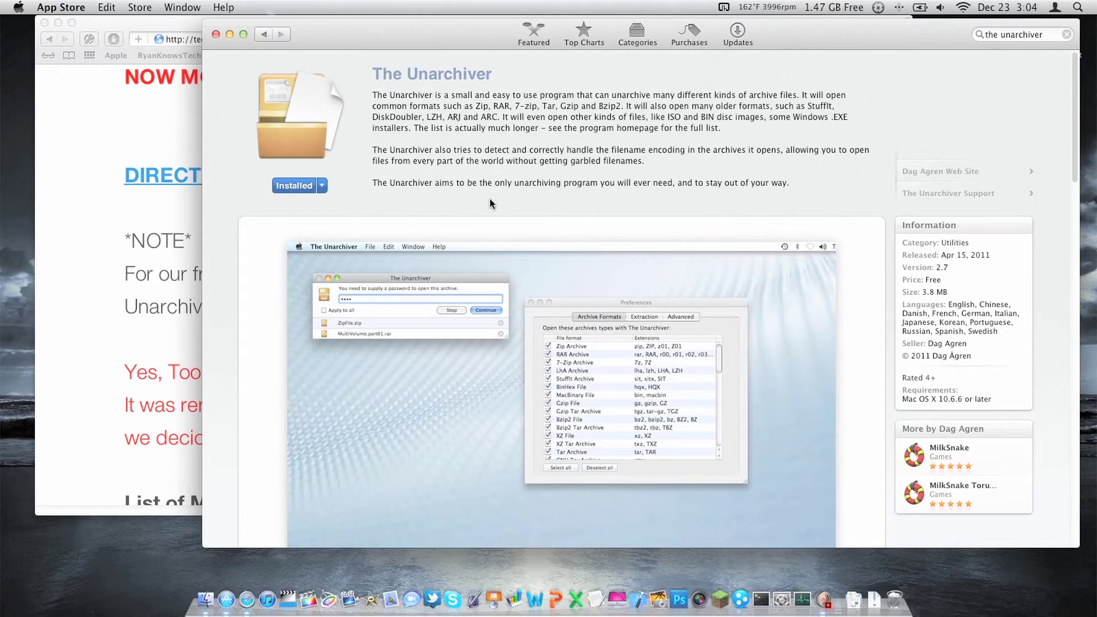
pyautogui.click(216, 34)
pyautogui.moveTo(257, 25); pyautogui.dragTo(239, 24)
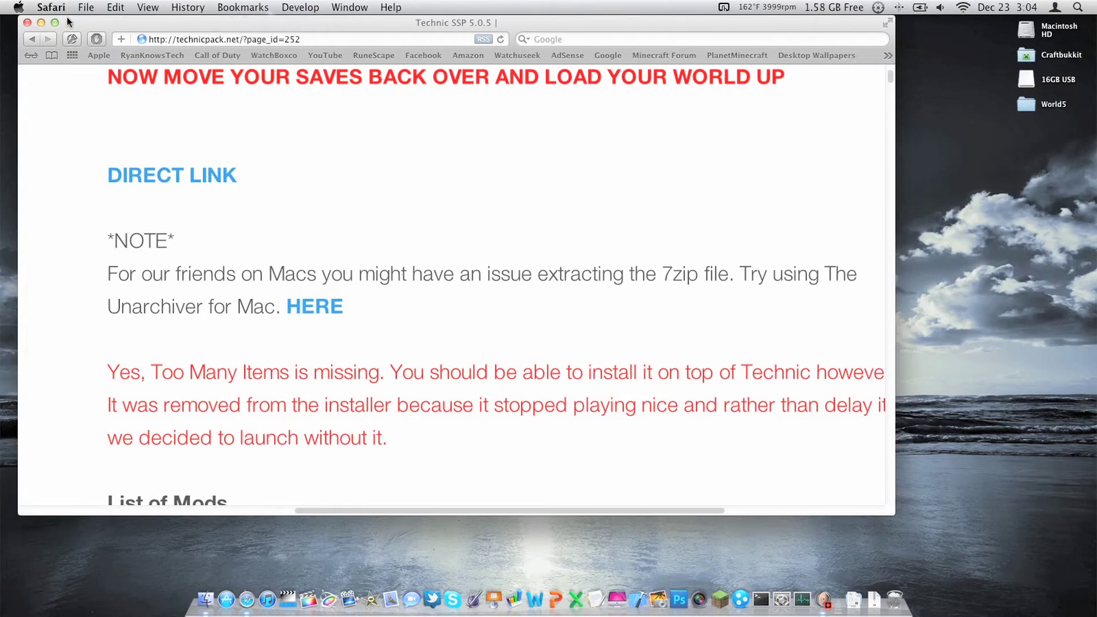
# - Quit Safari and drag Technic_5.0.5.7z from the Downloads stack onto the Desktop
pyautogui.click(27, 22)
pyautogui.click(51, 7)
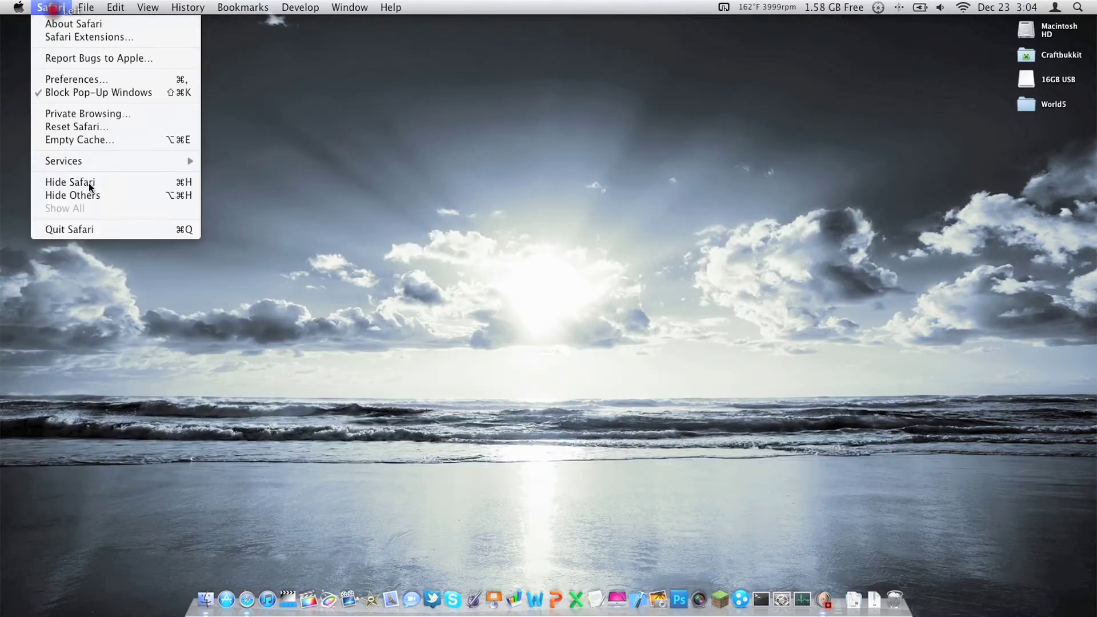
pyautogui.click(138, 229)
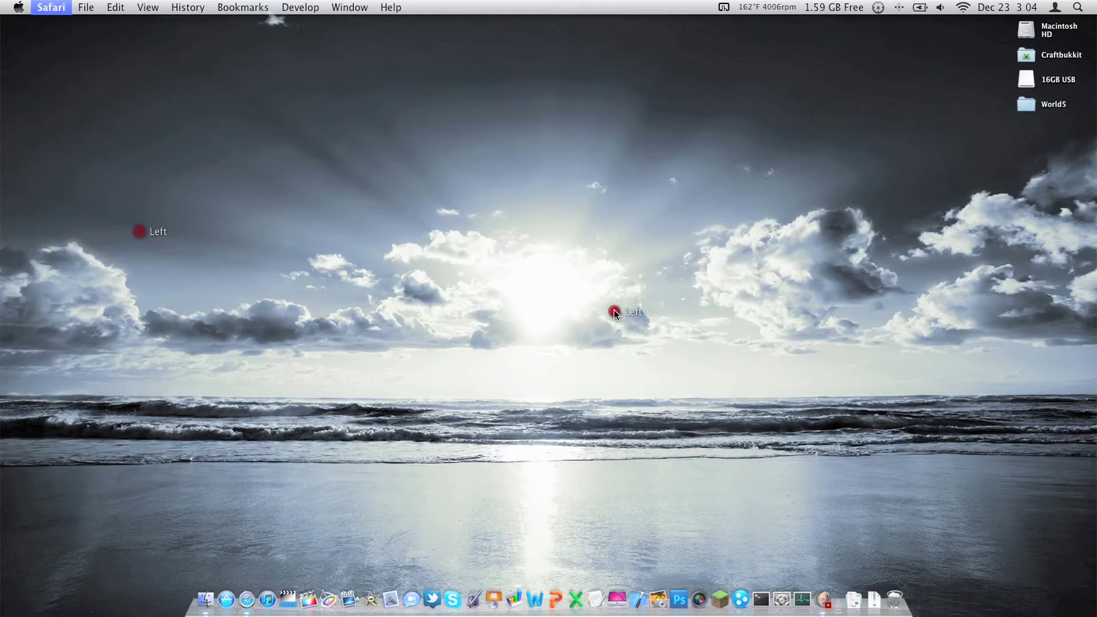
pyautogui.click(875, 600)
pyautogui.moveTo(879, 548); pyautogui.dragTo(992, 225)
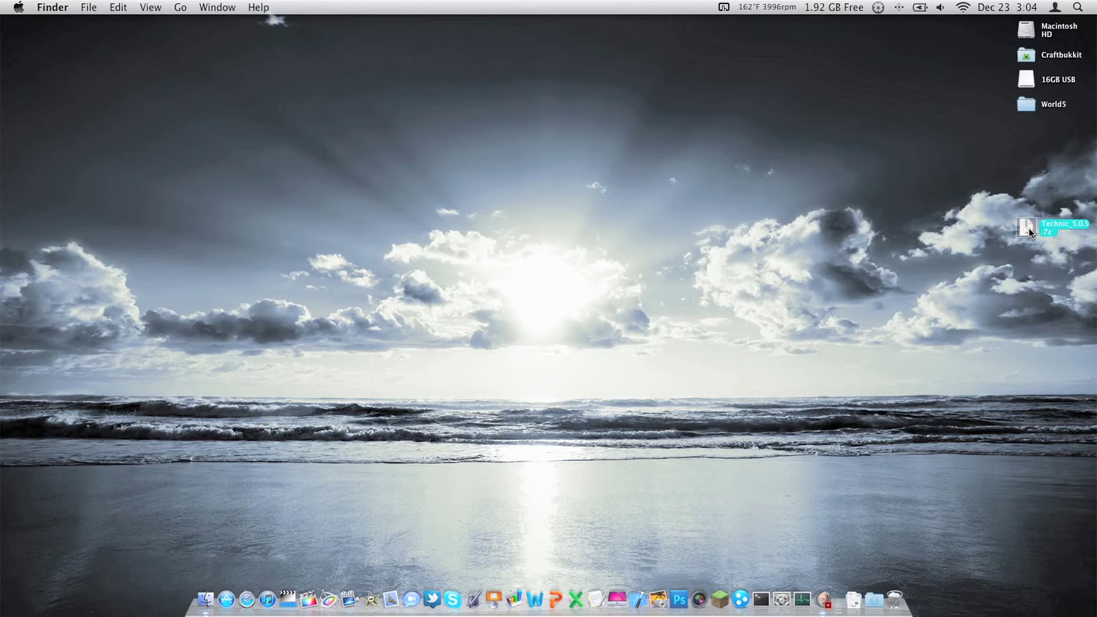
pyautogui.press('space')
pyautogui.click(1008, 265)
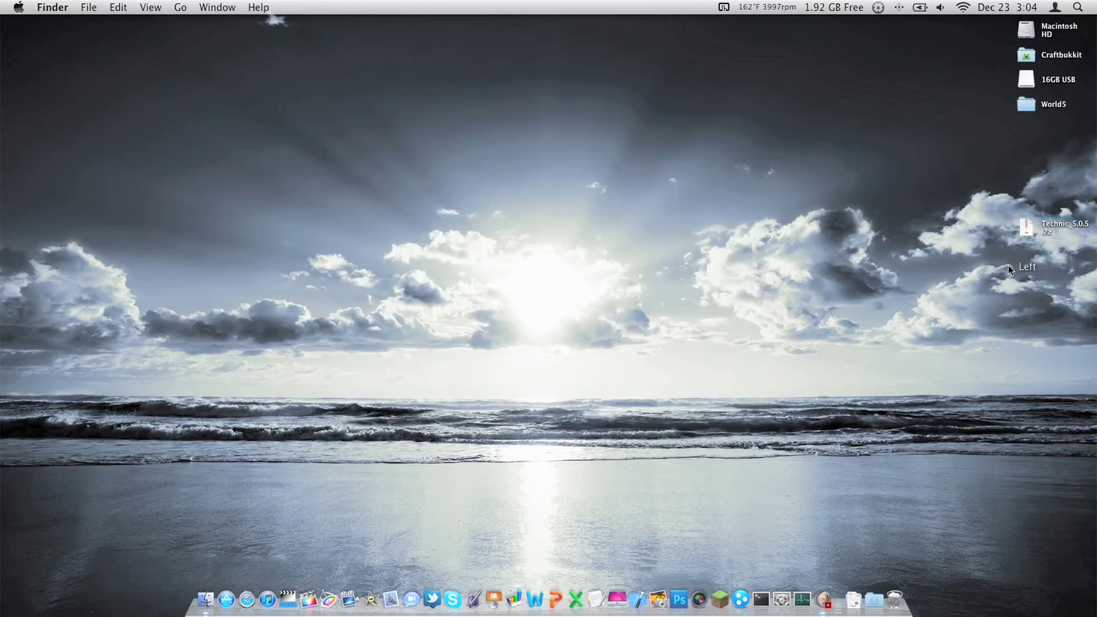
# - Try opening Technic_5.0.5.7z via Open With, cancel those attempts, and reopen its context menu
pyautogui.rightClick(1027, 228)
pyautogui.moveTo(1006, 249)
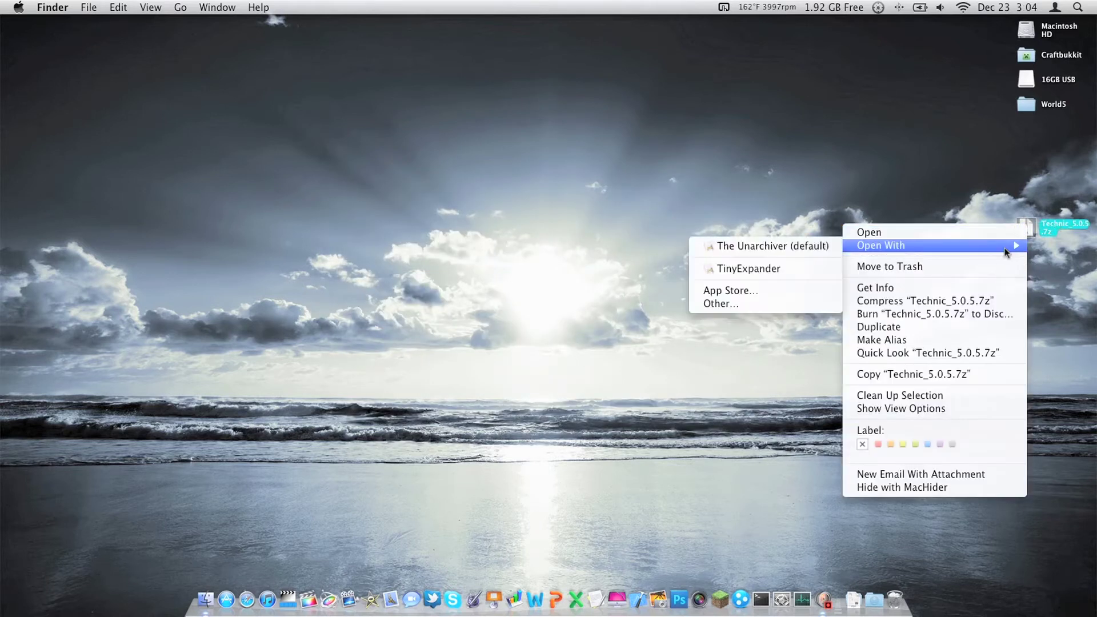
pyautogui.click(794, 247)
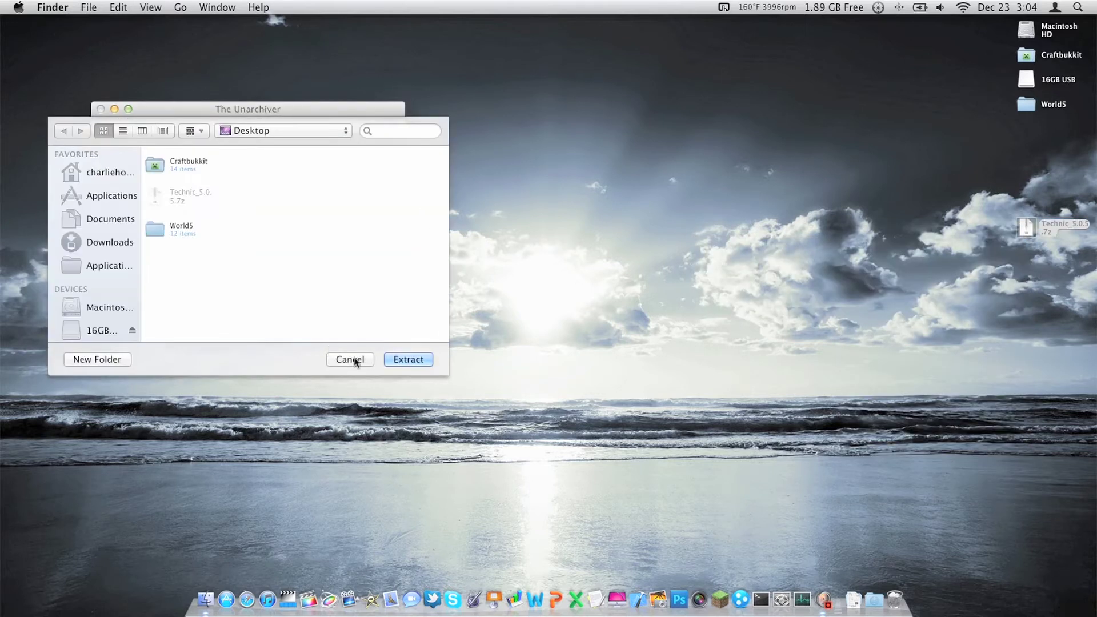
pyautogui.click(357, 359)
pyautogui.rightClick(1024, 228)
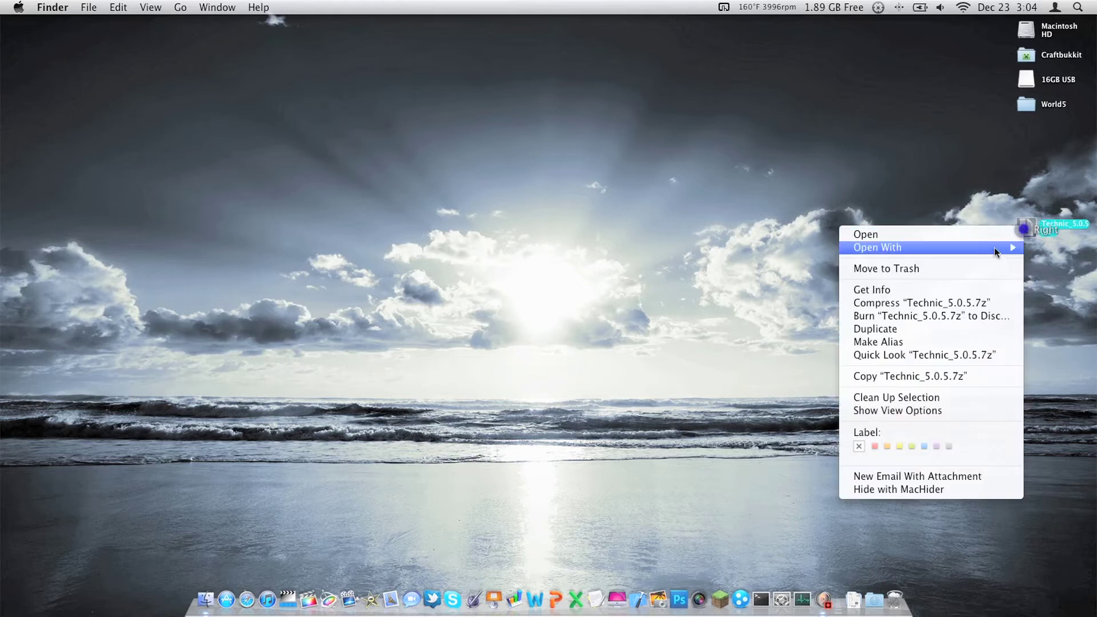
pyautogui.moveTo(993, 249)
pyautogui.click(781, 310)
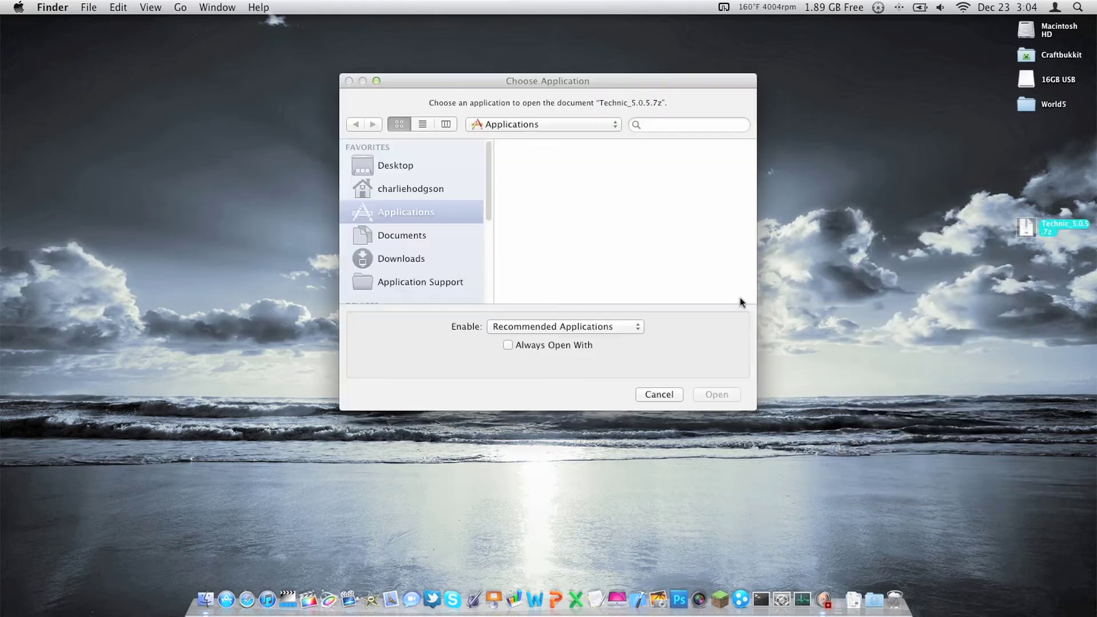
pyautogui.scroll(-10, 595, 189)
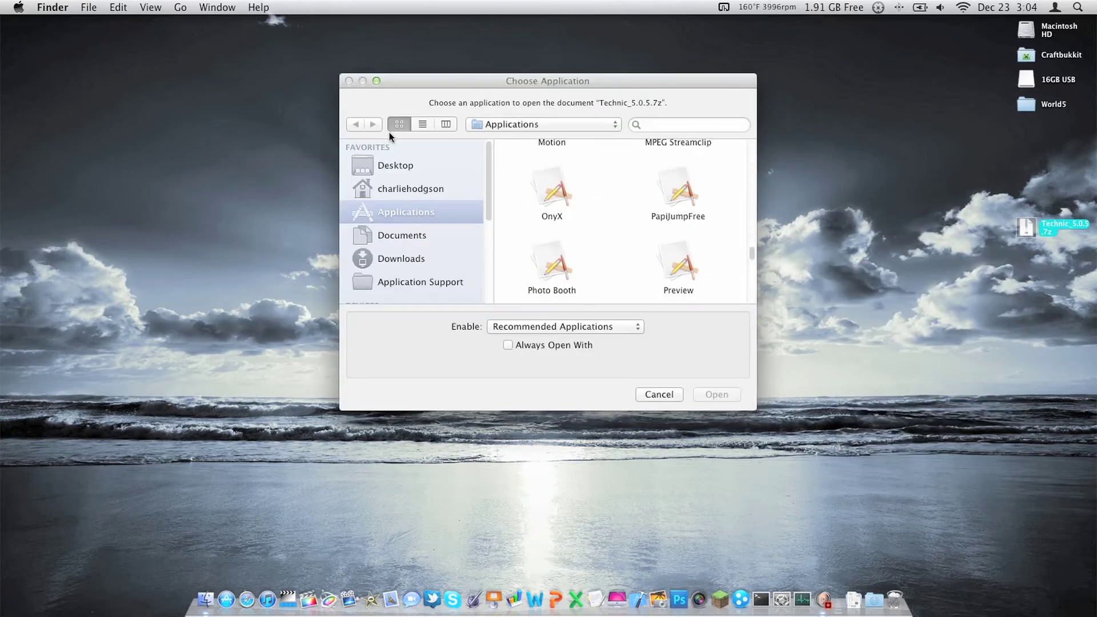
pyautogui.click(675, 394)
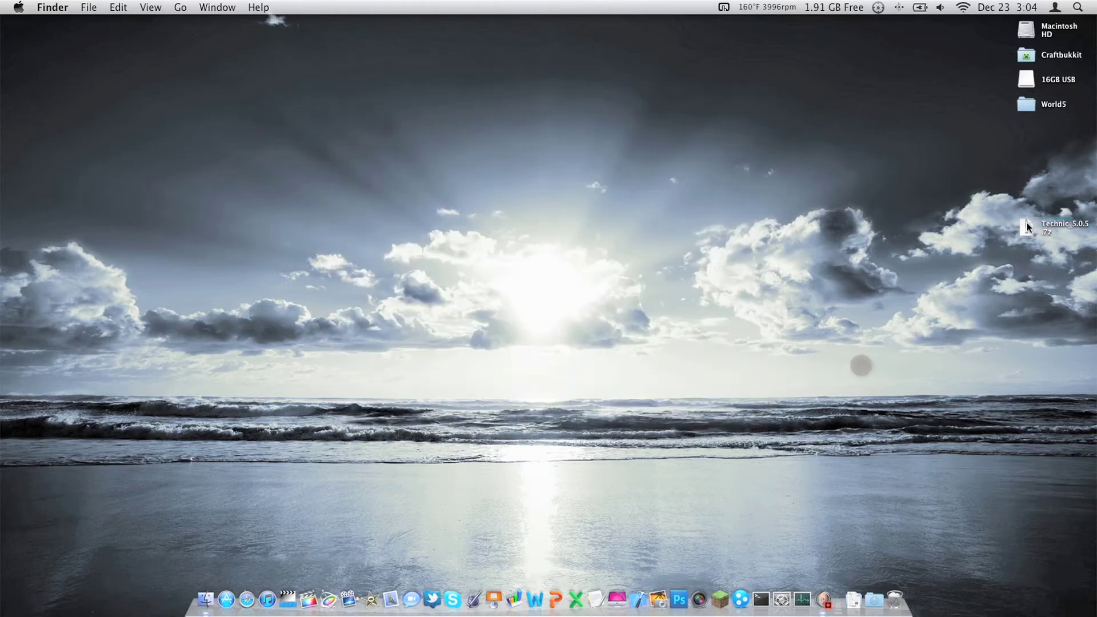
pyautogui.rightClick(1027, 225)
# - Extract Technic_5.0.5.7z with The Unarchiver to the Desktop, creating a Technic_5.0.5 folder
pyautogui.moveTo(1006, 243)
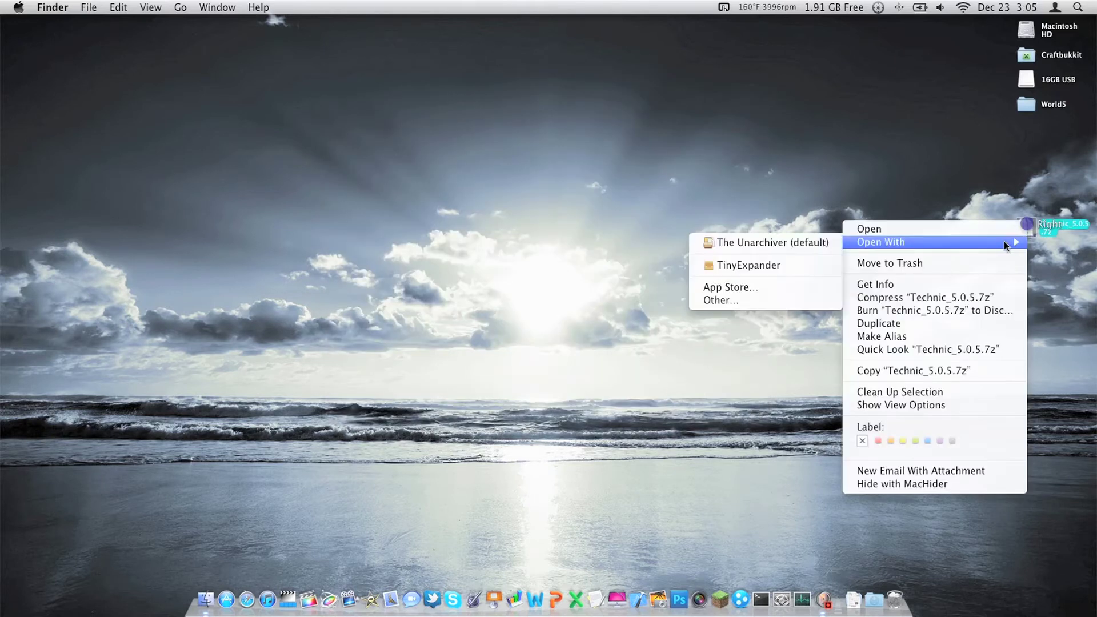
pyautogui.click(754, 244)
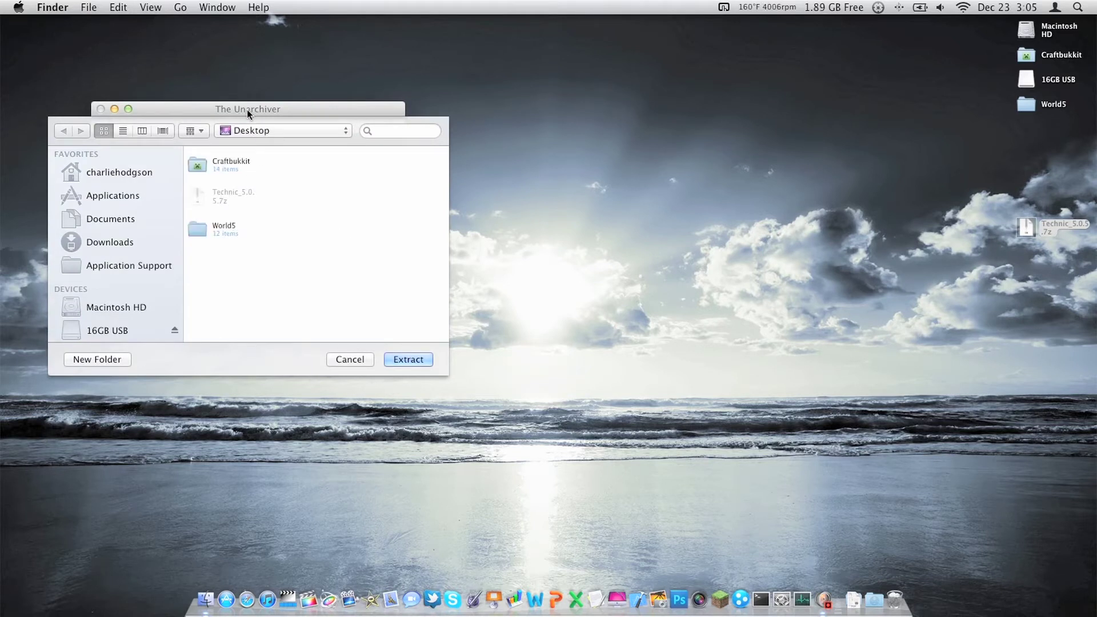
pyautogui.moveTo(247, 108); pyautogui.dragTo(472, 112)
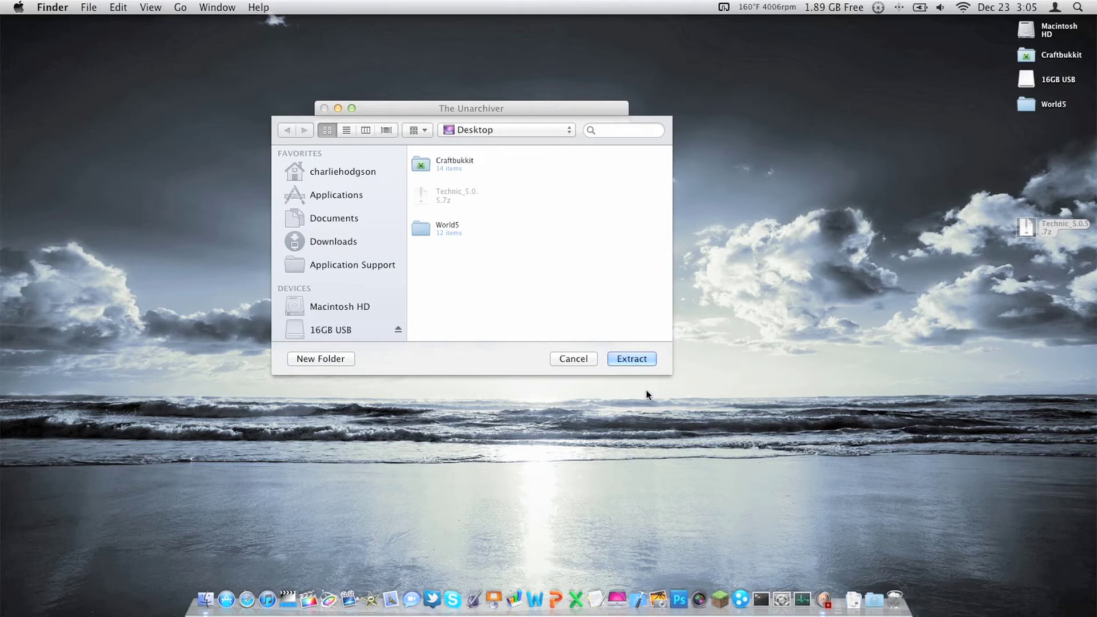
pyautogui.click(631, 364)
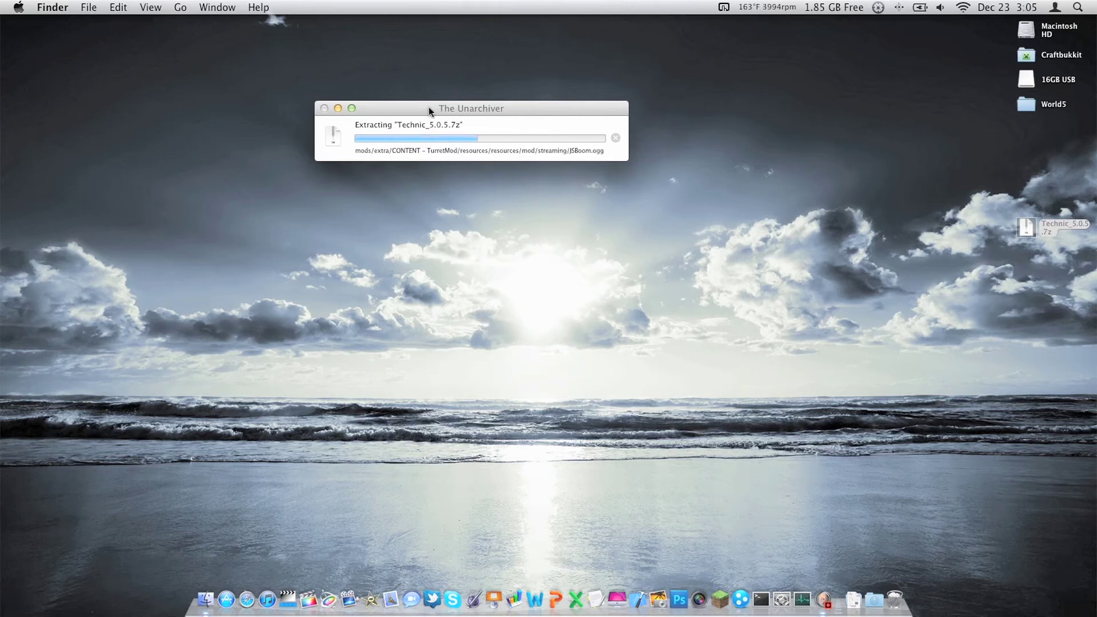
pyautogui.moveTo(430, 107); pyautogui.dragTo(307, 90)
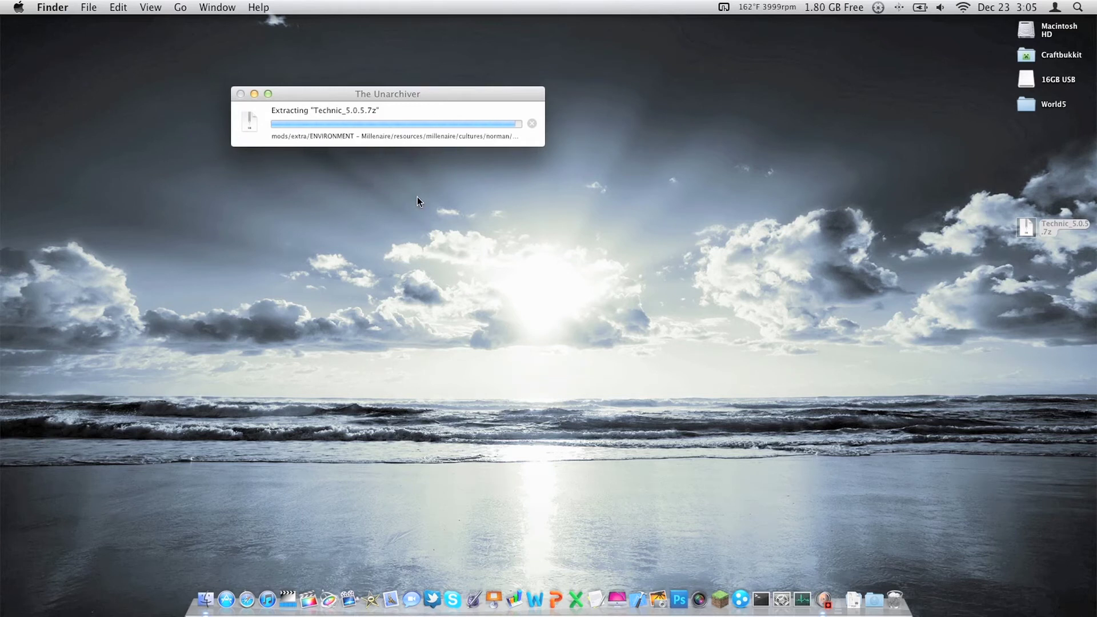
pyautogui.doubleClick(455, 189)
pyautogui.moveTo(1027, 128); pyautogui.dragTo(1009, 258)
pyautogui.click(1000, 264)
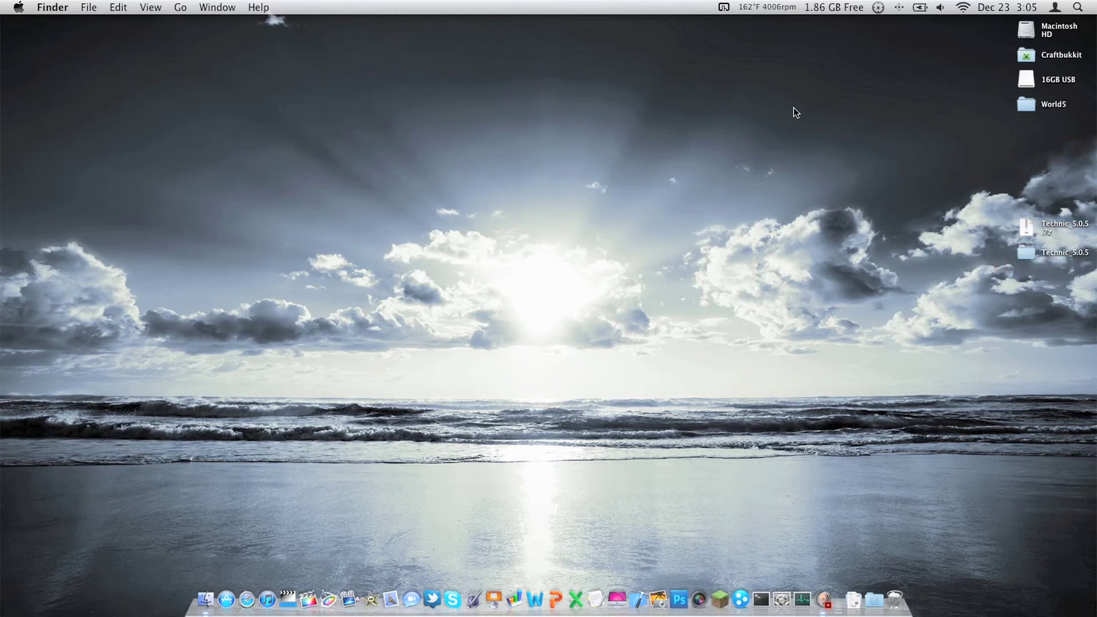
# - Open the Technic_5.0.5 folder, look inside config, then go back and select README NOW.pdf
pyautogui.click(1022, 256)
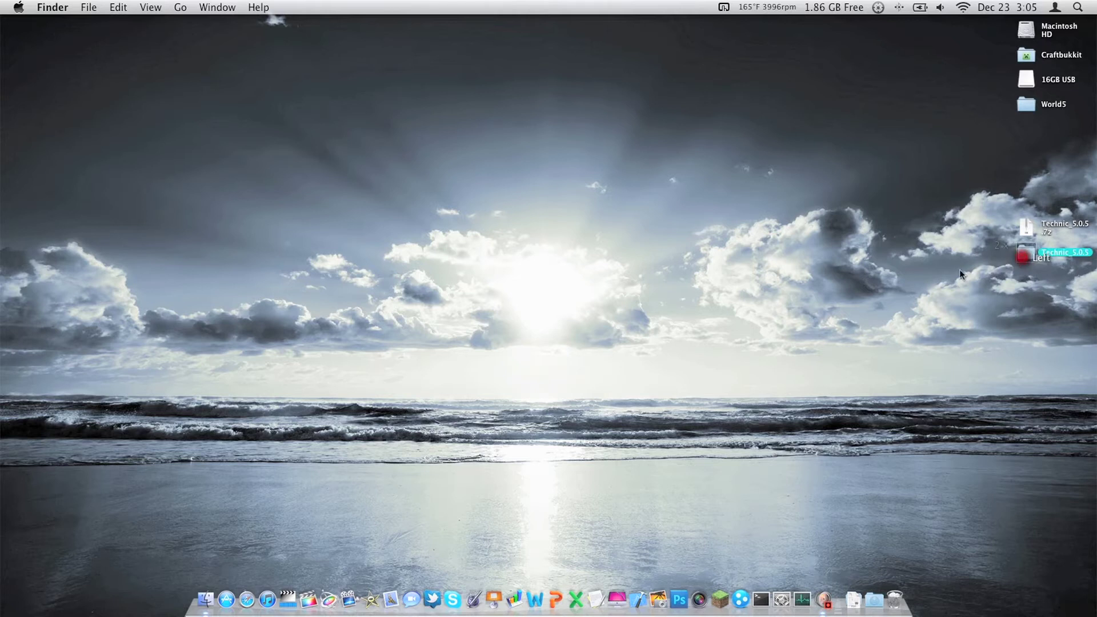
pyautogui.click(599, 290)
pyautogui.click(440, 237)
pyautogui.doubleClick(440, 239)
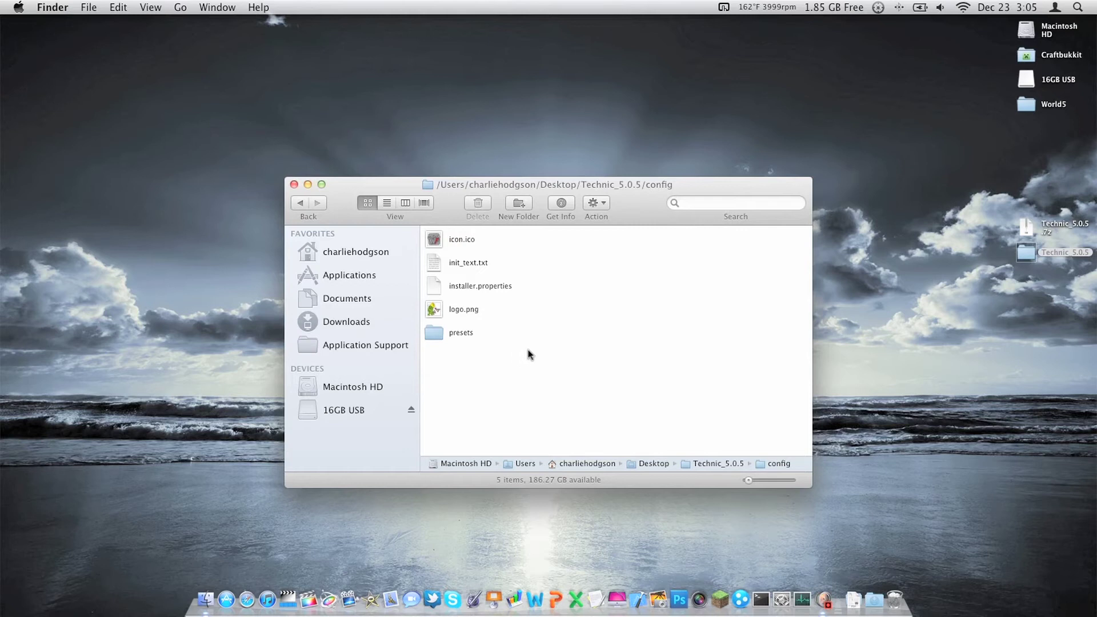
pyautogui.click(301, 204)
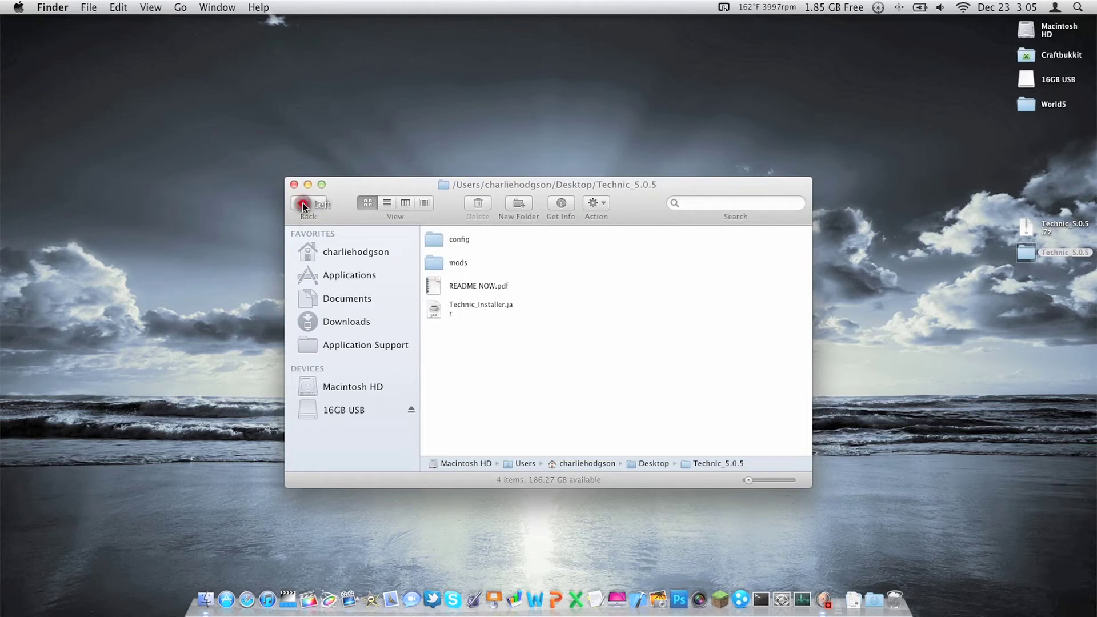
pyautogui.click(430, 290)
pyautogui.doubleClick(430, 288)
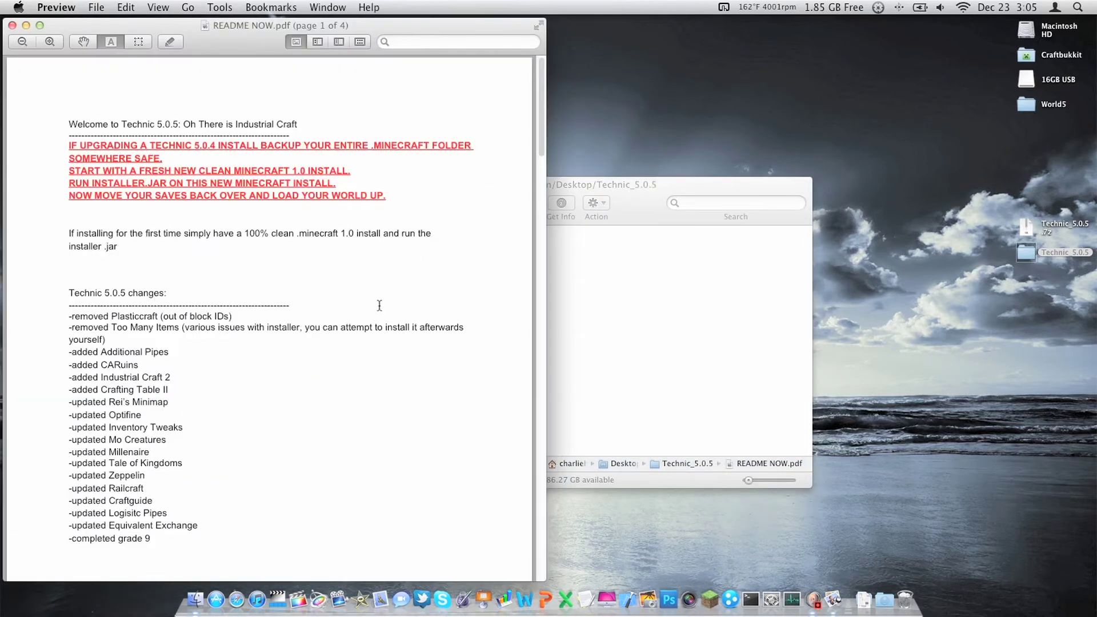
pyautogui.scroll(-15, 378, 310)
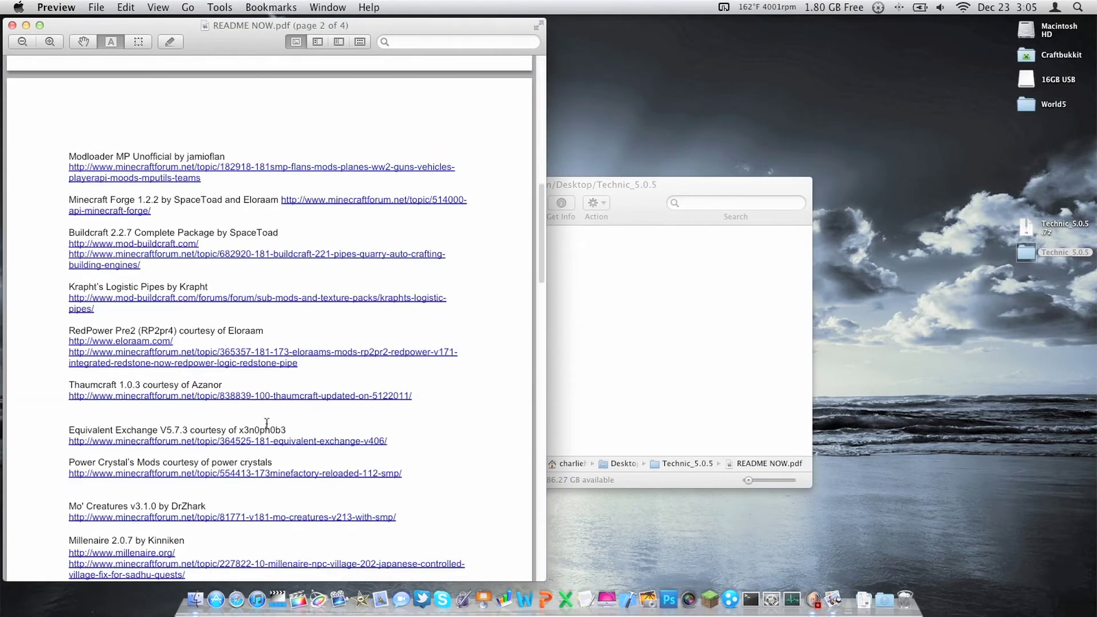
pyautogui.scroll(10, 152, 423)
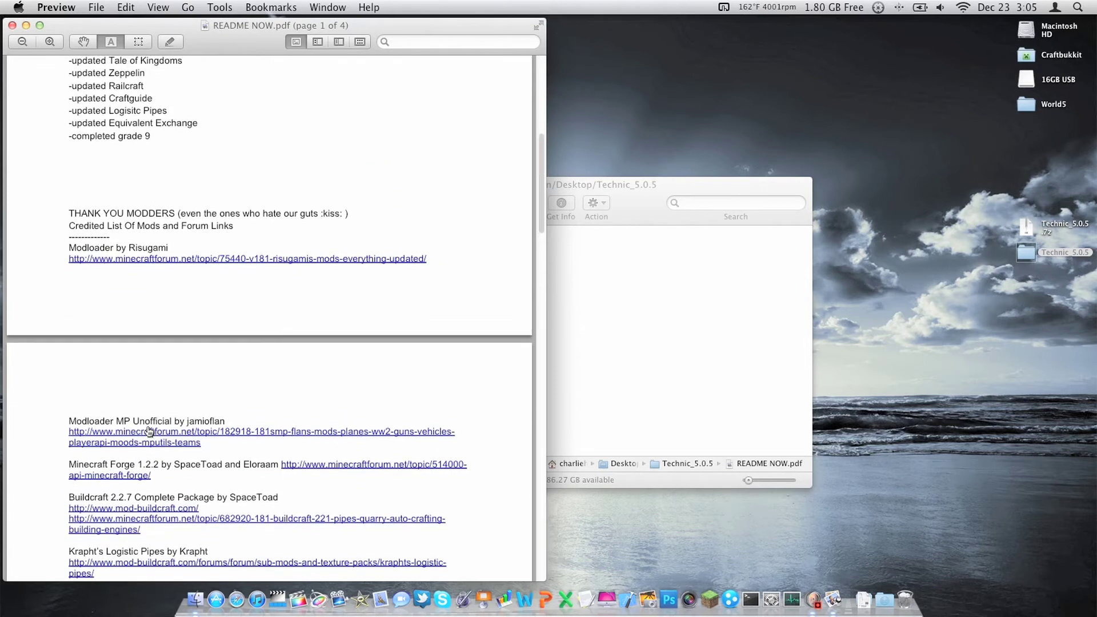
pyautogui.scroll(-20, 246, 289)
pyautogui.scroll(20, 261, 464)
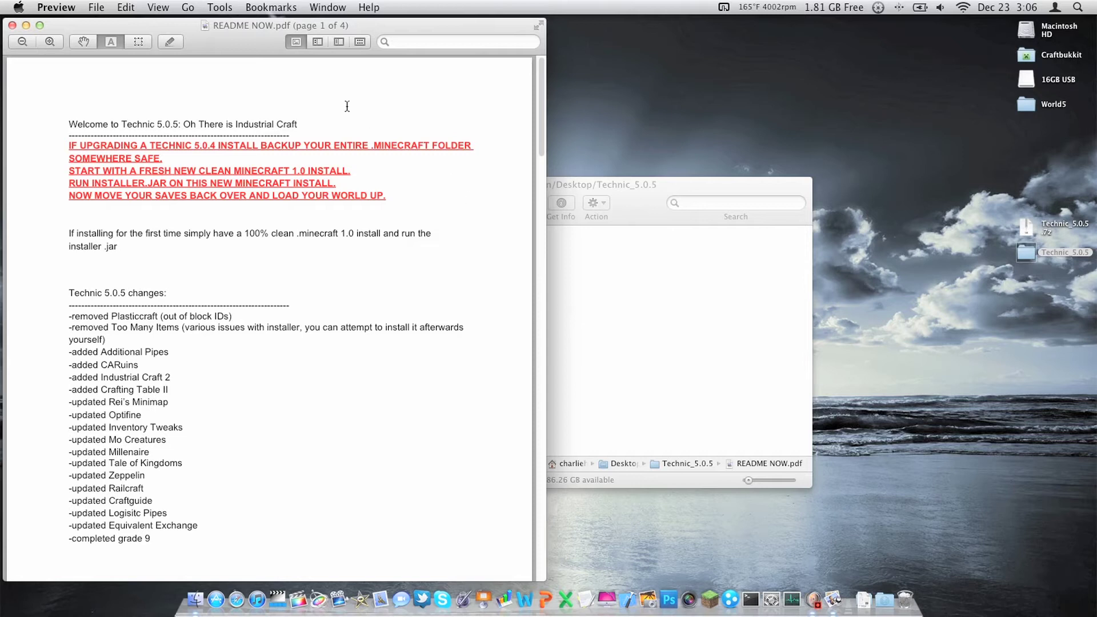
# - Close the README document and quit Preview
pyautogui.click(12, 25)
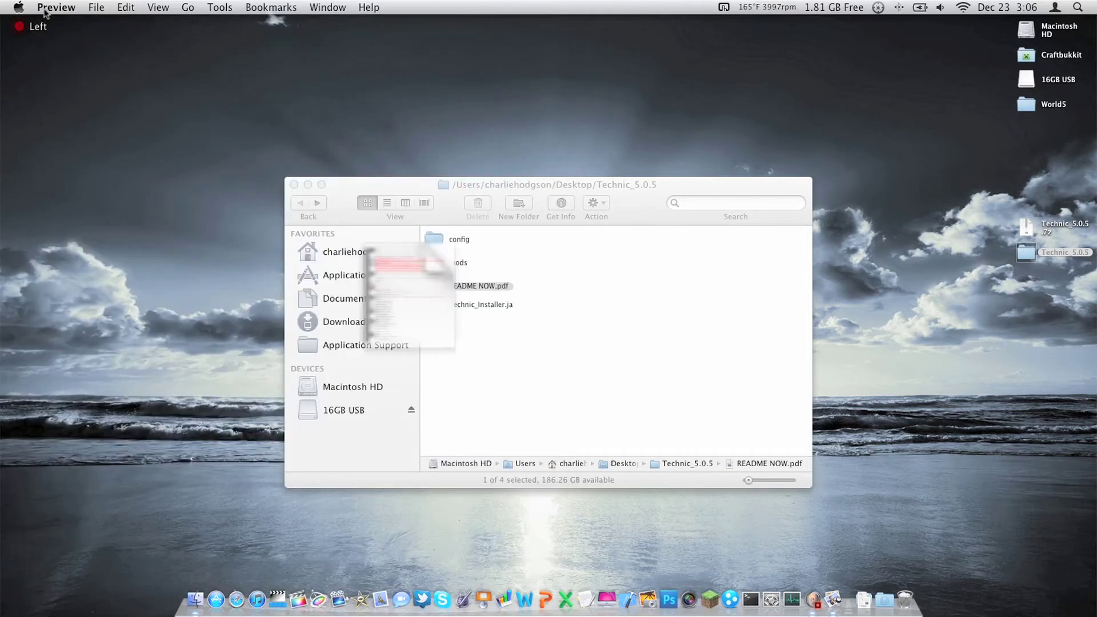
pyautogui.click(56, 7)
pyautogui.click(92, 134)
# - Launch Technic_Installer.jar past the security prompt and minimize the Technic_5.0.5 window
pyautogui.click(466, 353)
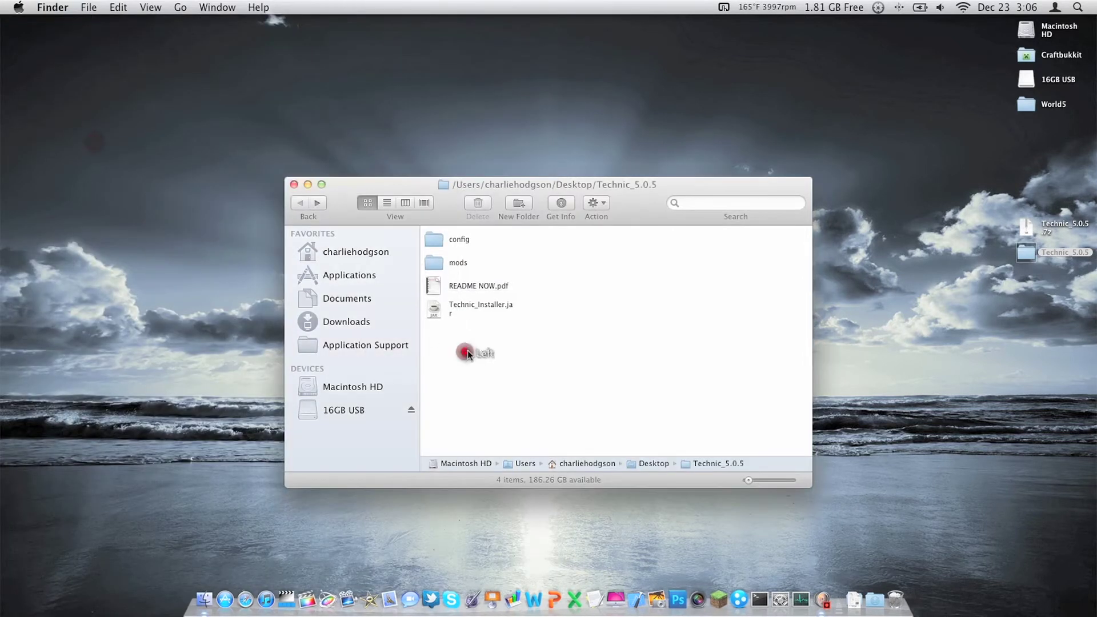
pyautogui.click(438, 308)
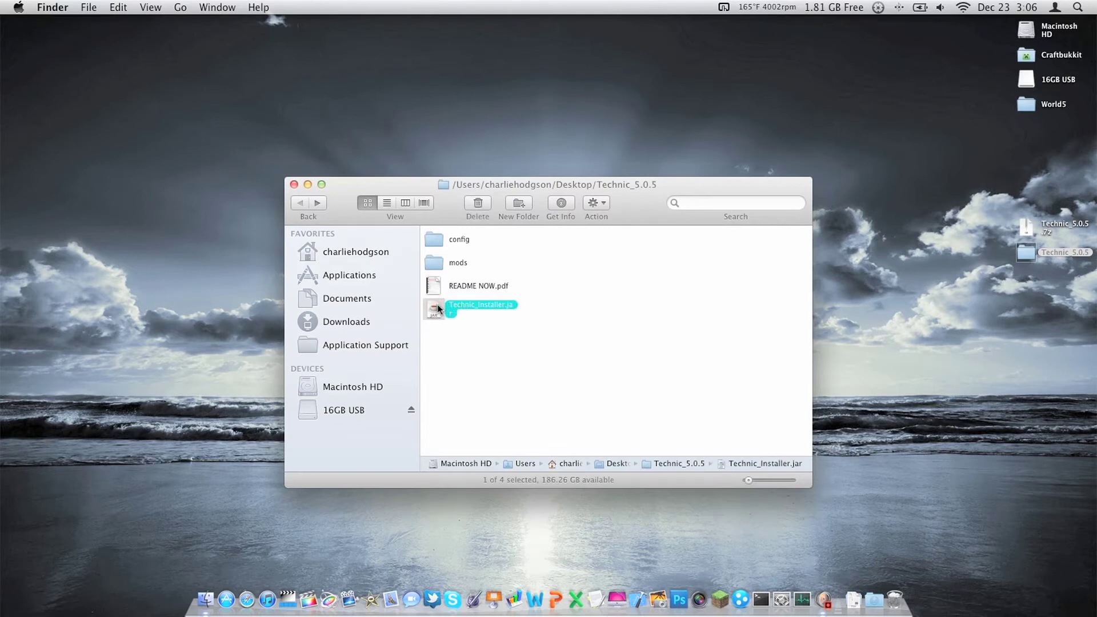
pyautogui.press('space')
pyautogui.press('space')
pyautogui.click(464, 361)
pyautogui.click(435, 308)
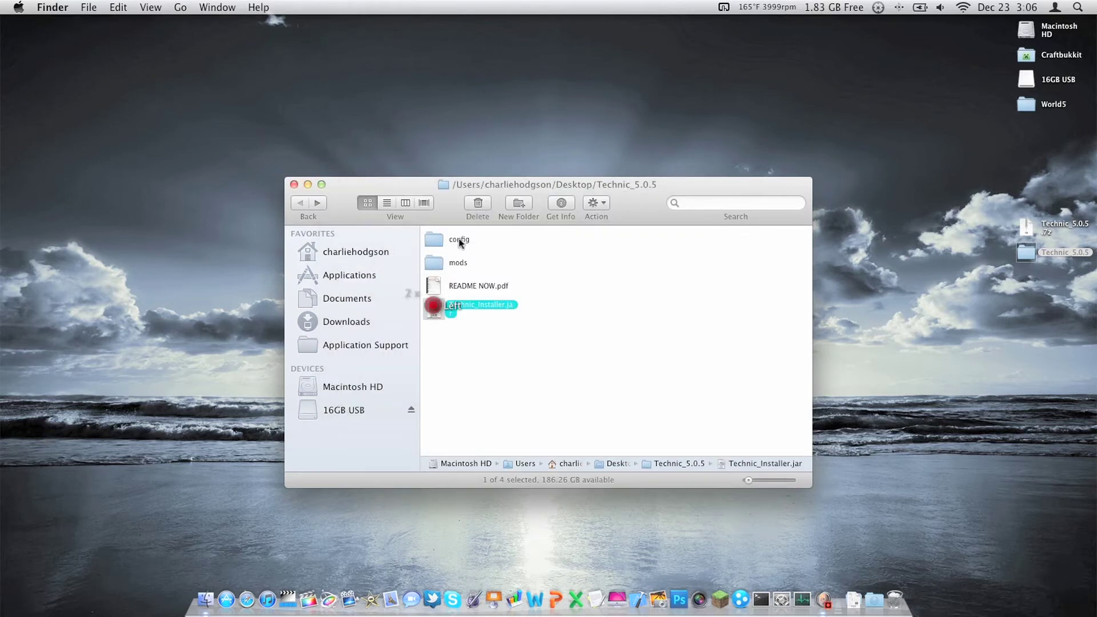
pyautogui.click(687, 233)
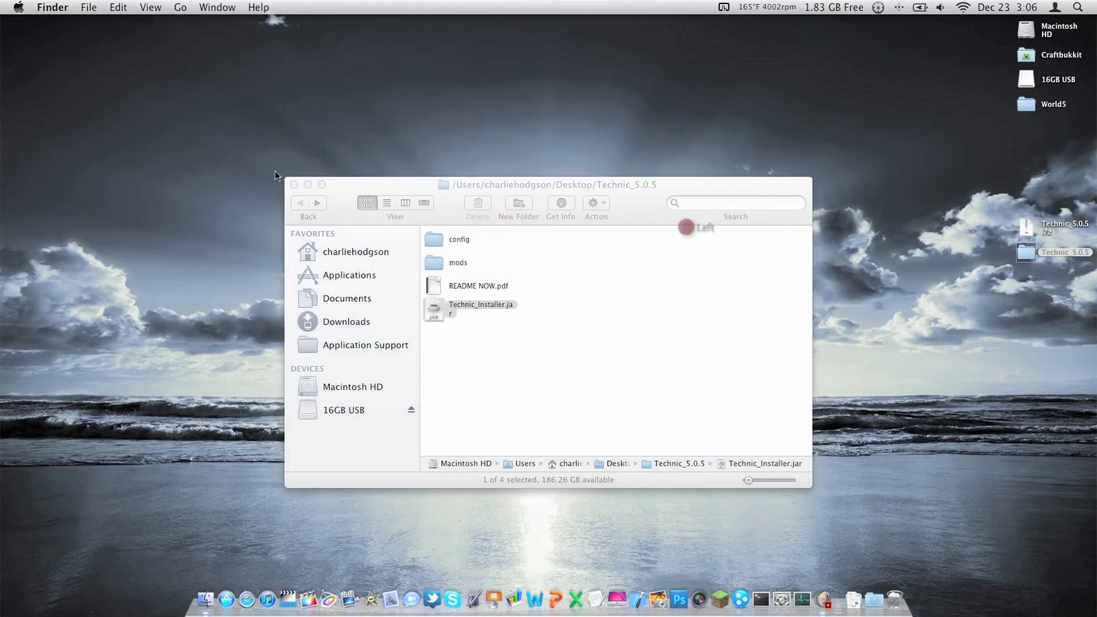
pyautogui.click(306, 185)
pyautogui.click(550, 247)
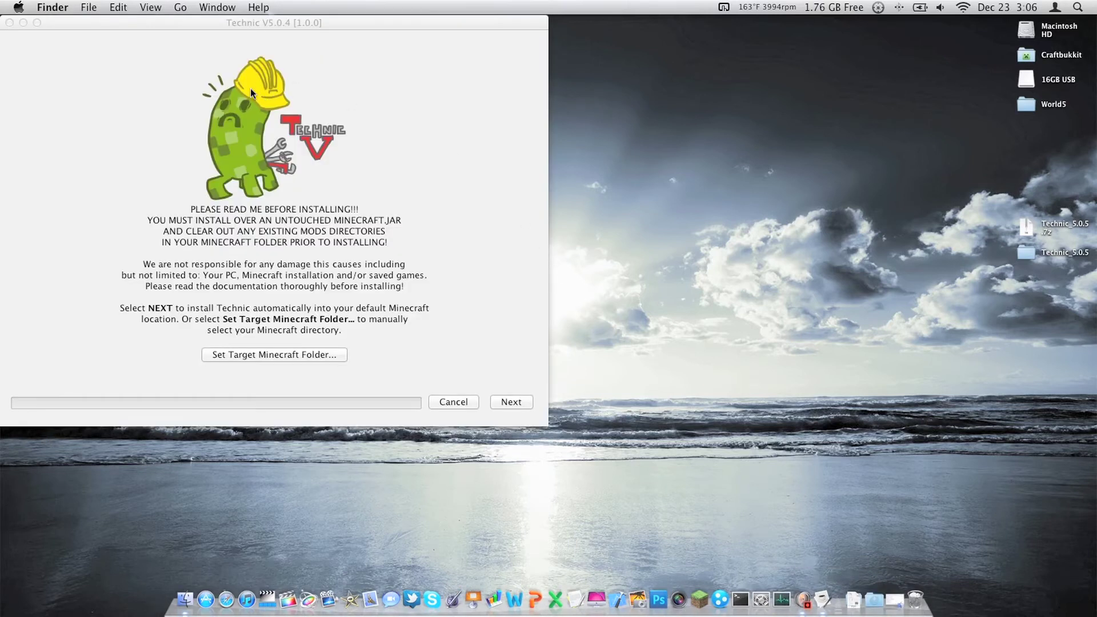
# - Maximize the Technic installer and accept its warning to reach the optional mods list
pyautogui.doubleClick(225, 22)
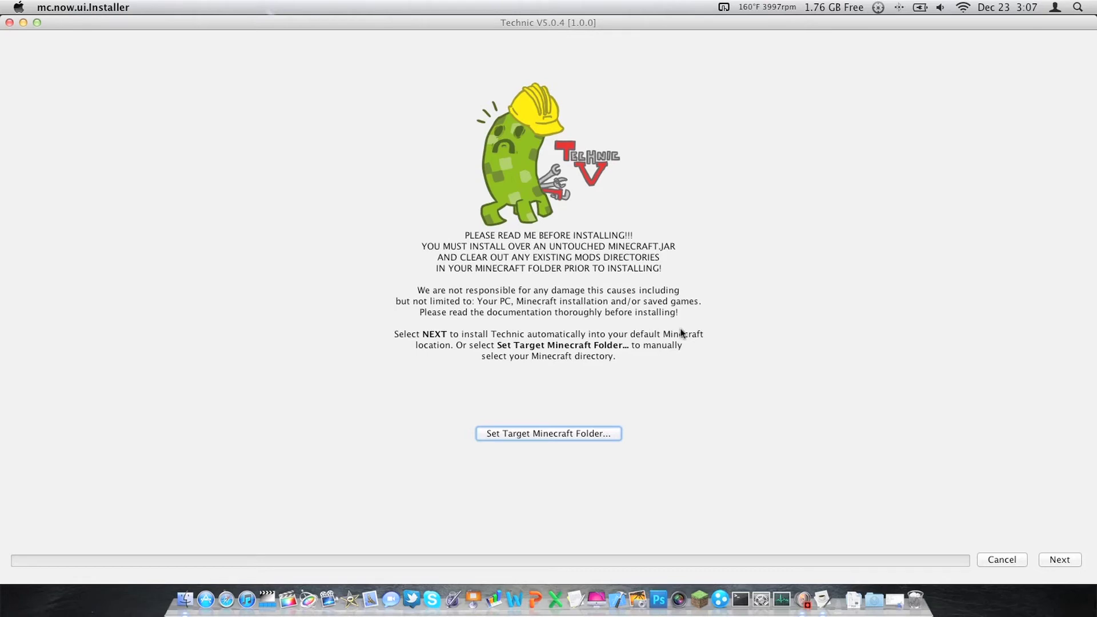
pyautogui.click(1058, 560)
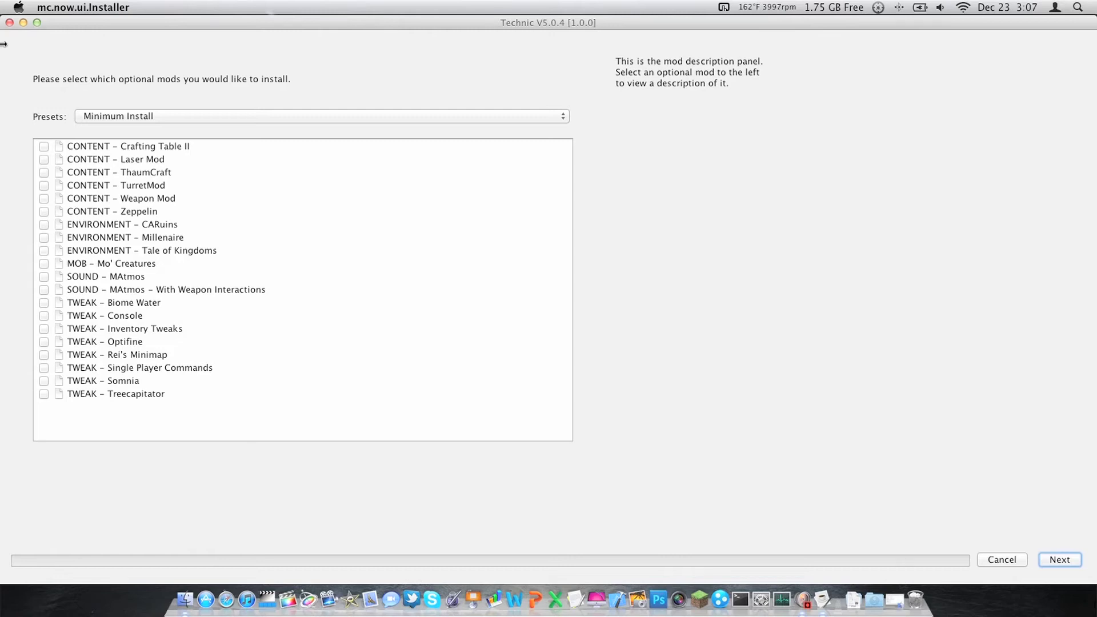
# - Try the Custom and Full Install presets, then return to Minimum Install
pyautogui.click(109, 118)
pyautogui.click(107, 119)
pyautogui.click(106, 120)
pyautogui.click(106, 140)
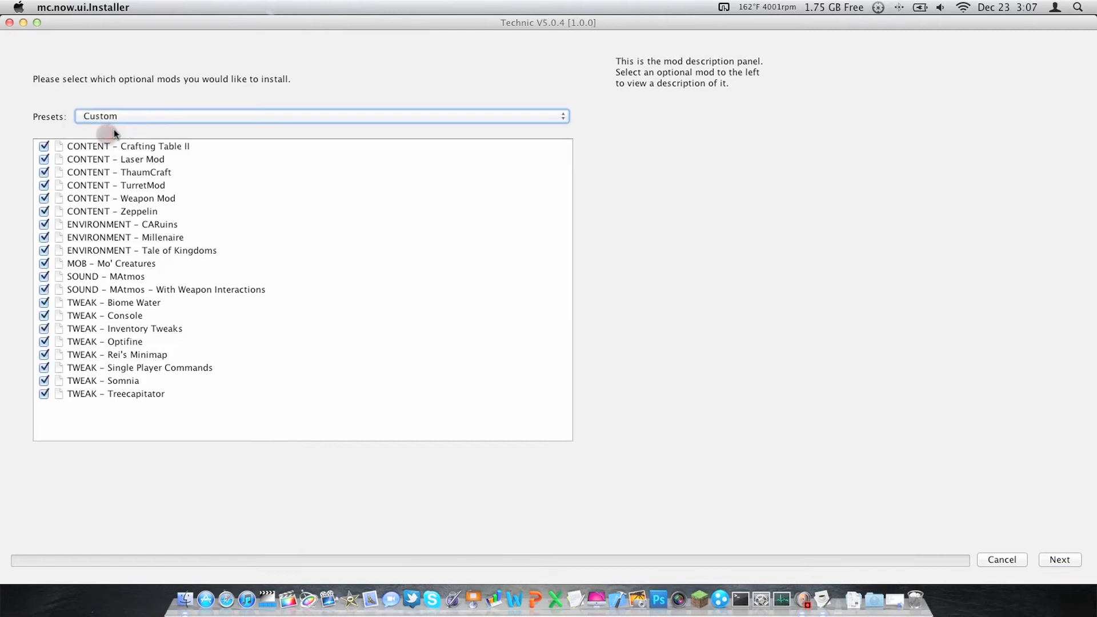
pyautogui.click(125, 115)
pyautogui.click(121, 107)
pyautogui.click(124, 120)
pyautogui.click(106, 120)
pyautogui.click(101, 119)
pyautogui.click(104, 88)
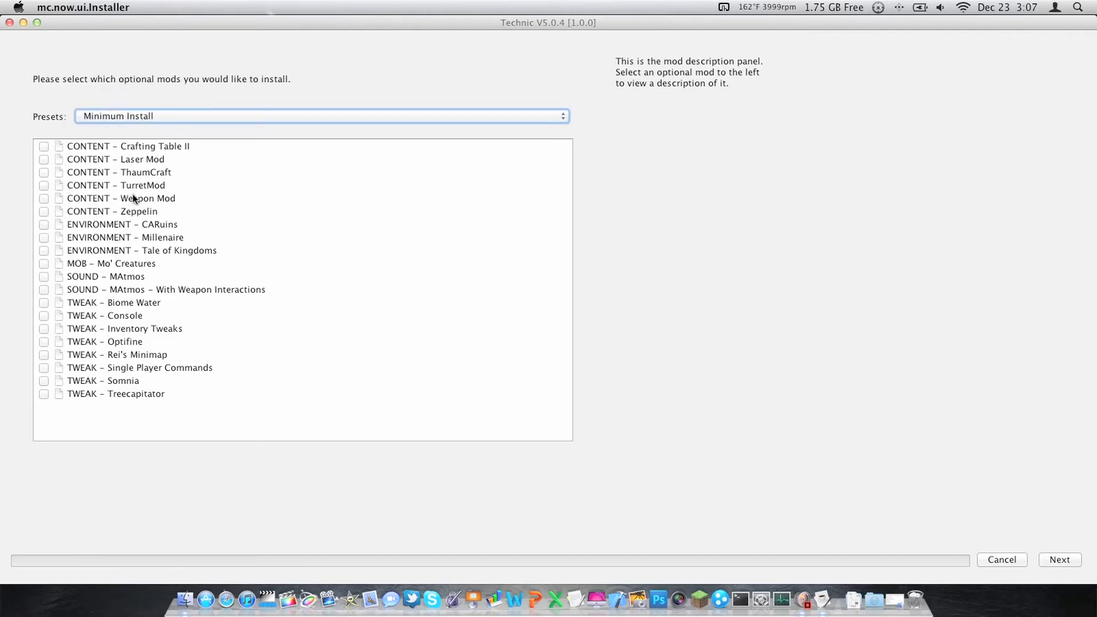
# - Tick Crafting Table II, Laser Mod, ThaumCraft, TurretMod, Weapon Mod, CARuins, Tale of Kingdoms, then choose Full Install
pyautogui.click(44, 146)
pyautogui.click(43, 159)
pyautogui.click(44, 172)
pyautogui.click(44, 186)
pyautogui.click(44, 198)
pyautogui.click(44, 224)
pyautogui.click(44, 251)
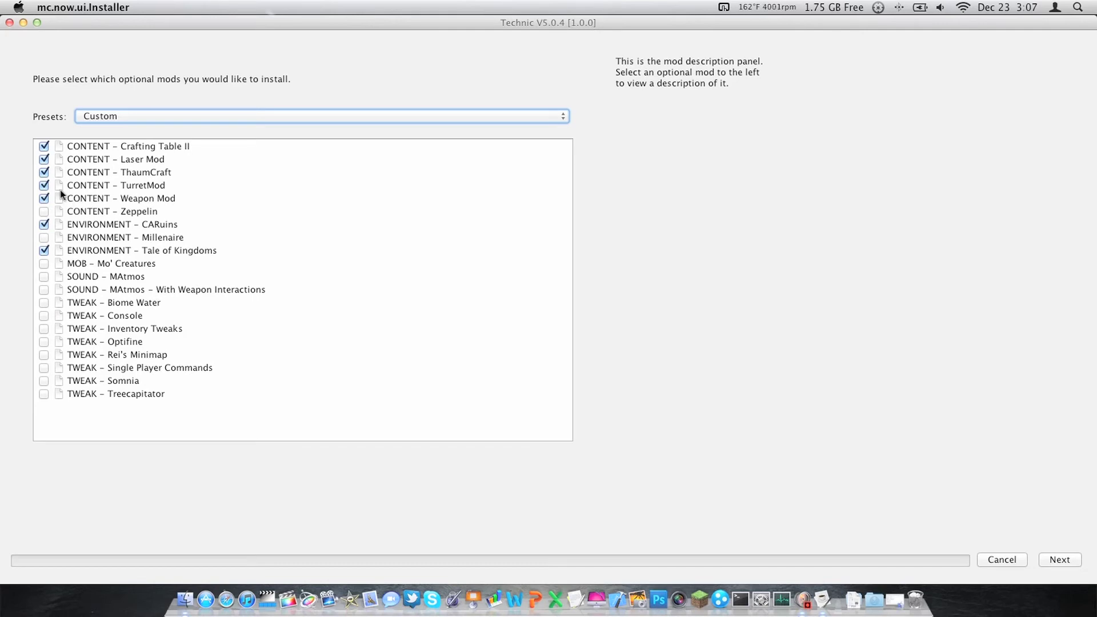
pyautogui.click(98, 122)
pyautogui.click(95, 104)
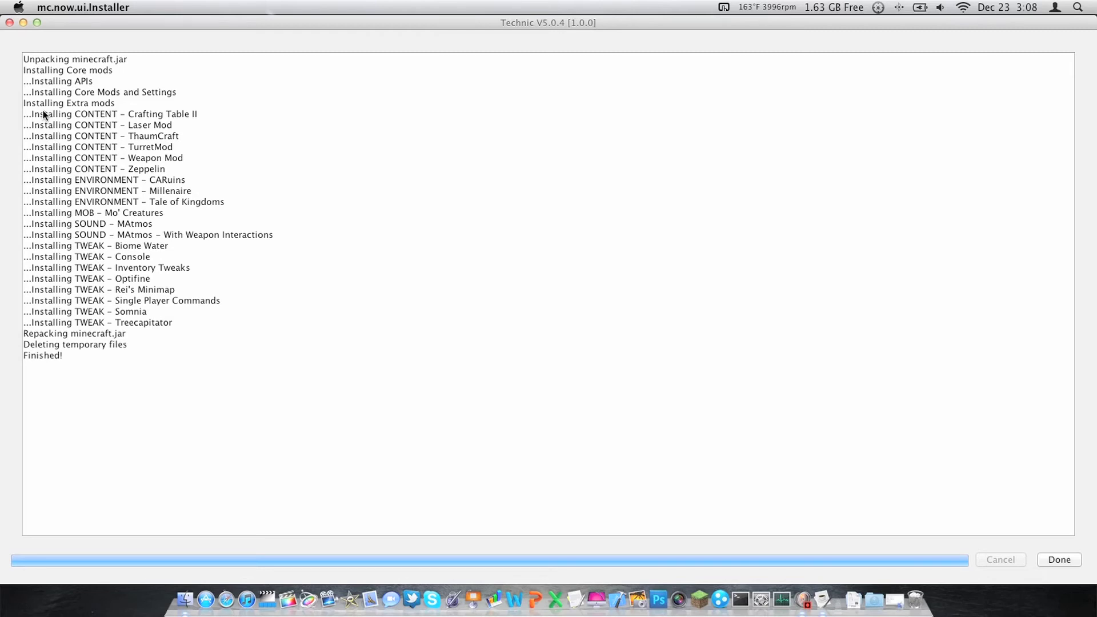
# - Run the install to Finished!, close the installer, and start Minecraft from the Dock
pyautogui.click(1059, 559)
pyautogui.click(668, 437)
pyautogui.click(690, 595)
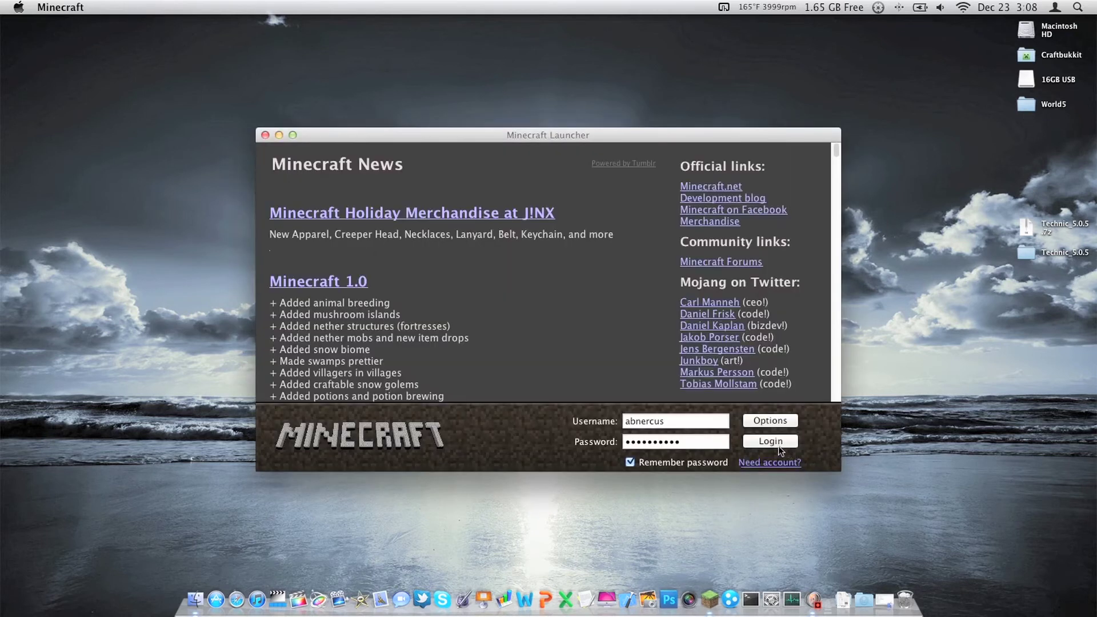
# - Log in to modded Minecraft 1.0.0 and confirm the Singleplayer world list is empty
pyautogui.click(777, 444)
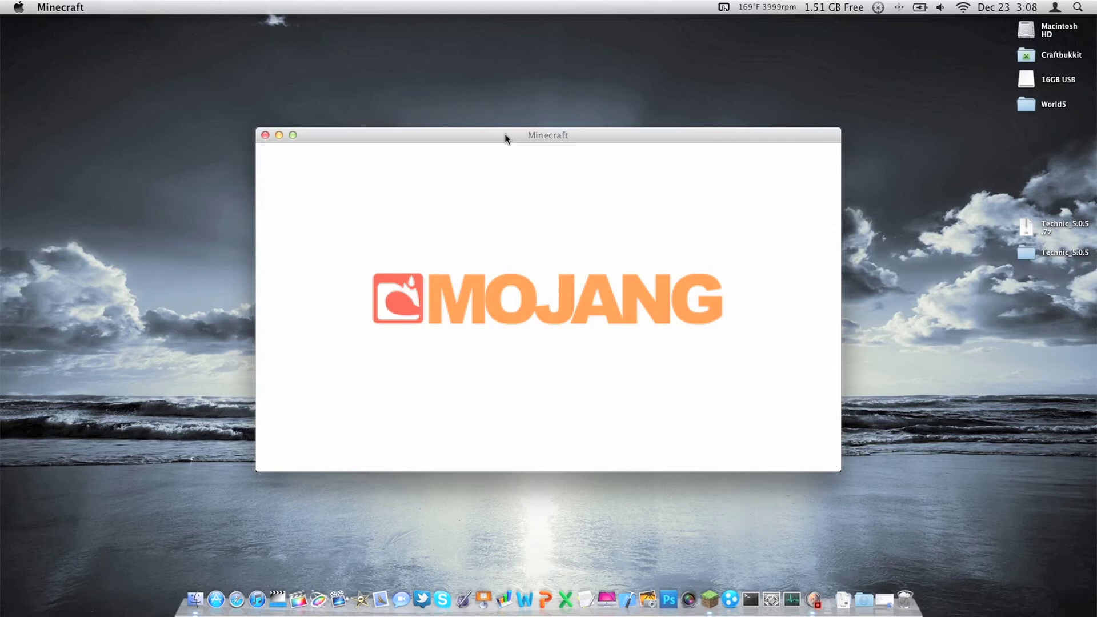
pyautogui.moveTo(512, 139); pyautogui.dragTo(470, 133)
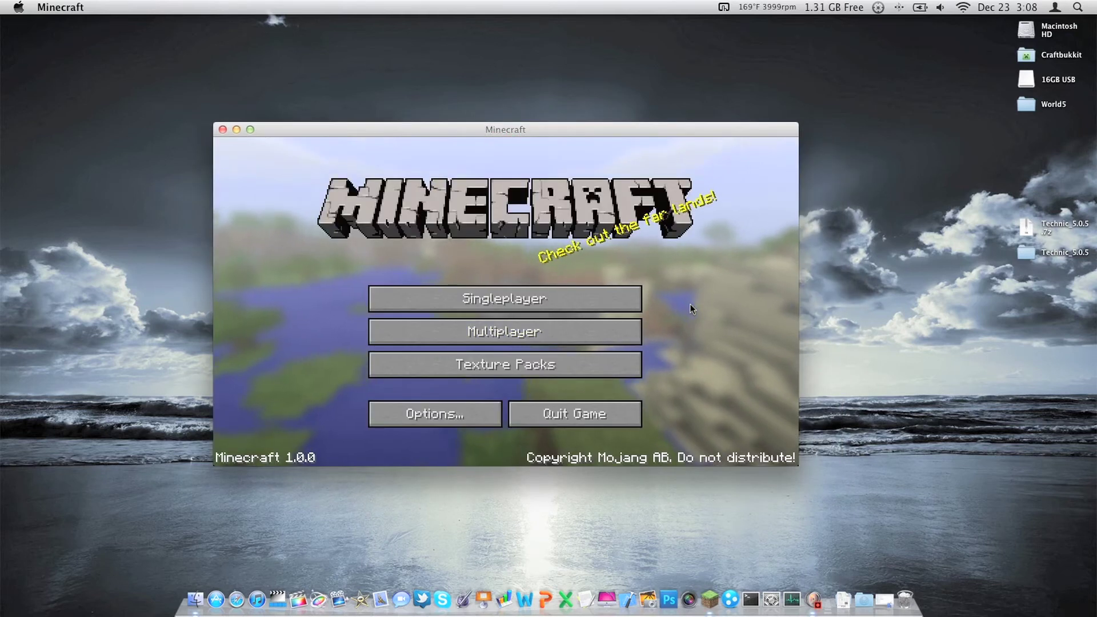
pyautogui.click(613, 299)
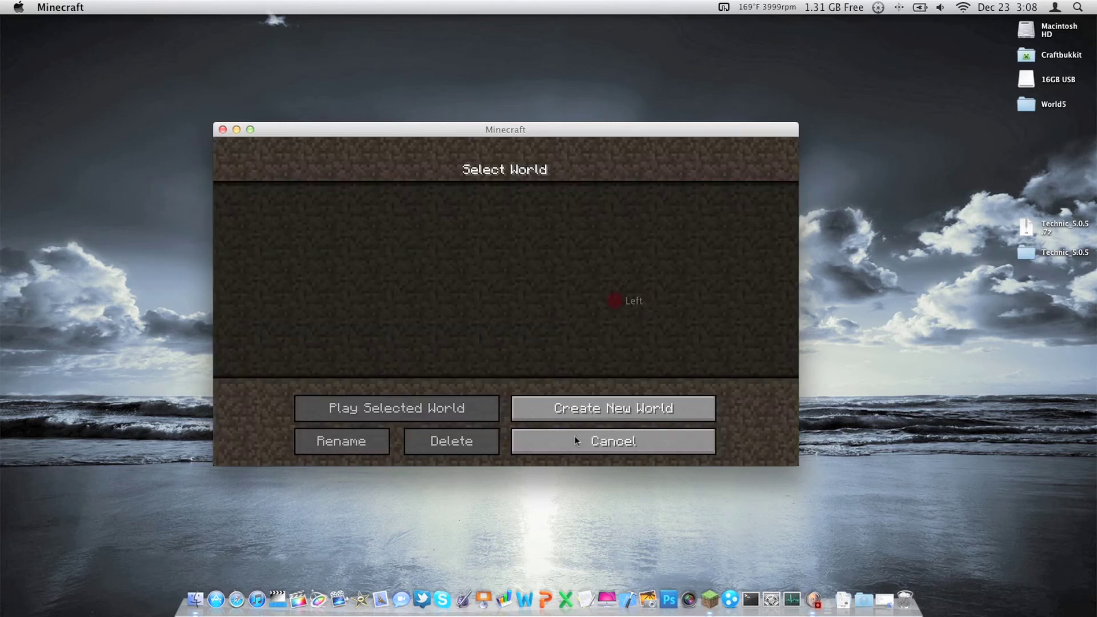
pyautogui.click(570, 441)
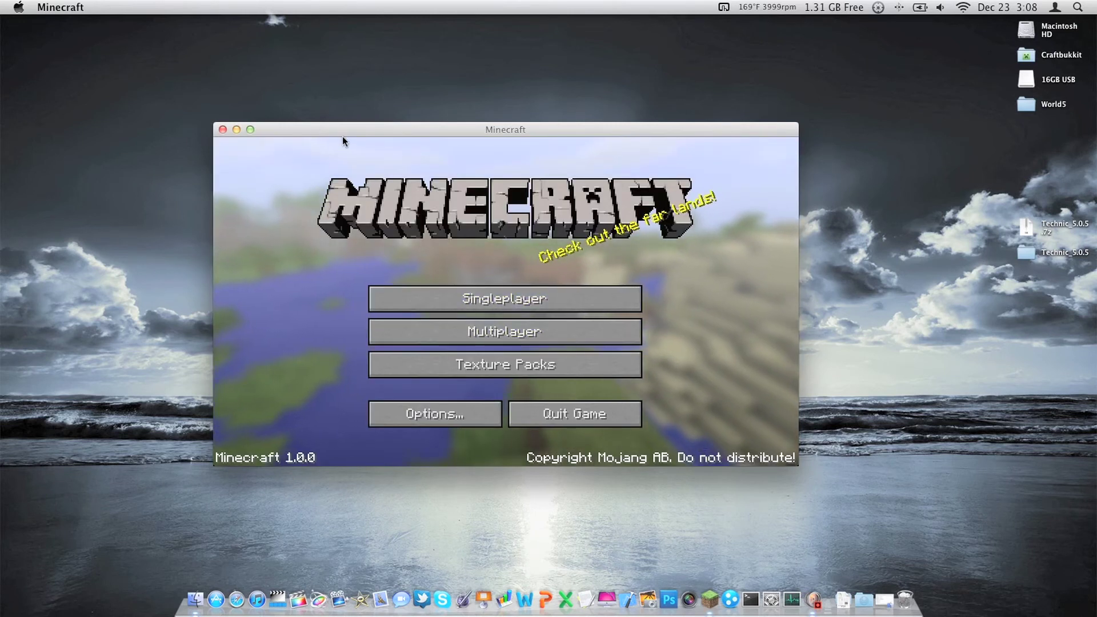
pyautogui.moveTo(349, 135); pyautogui.dragTo(372, 124)
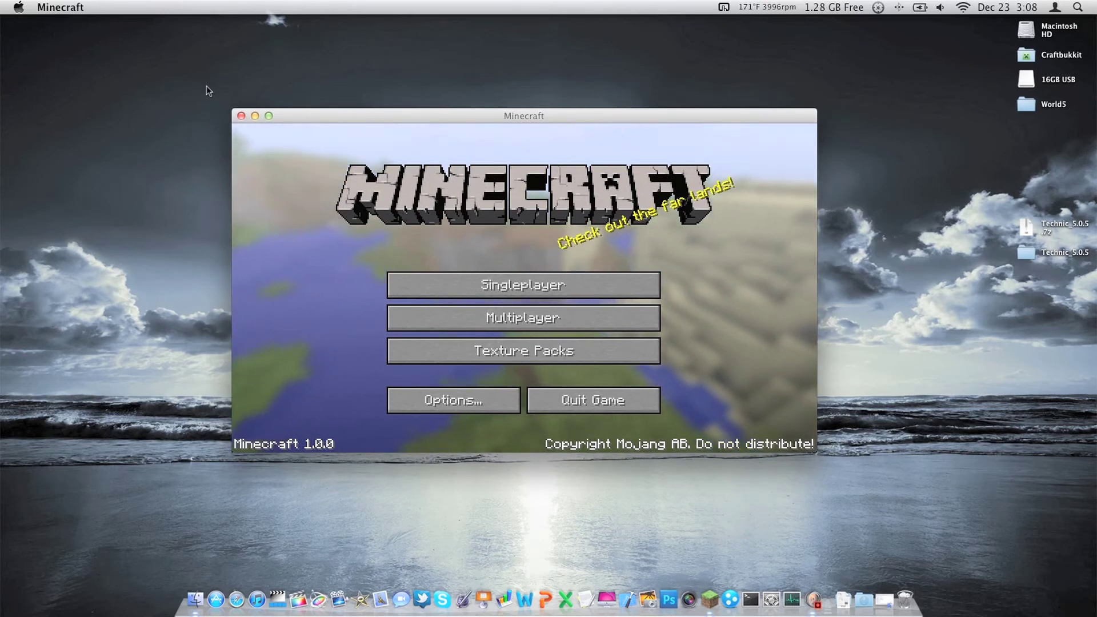
# - Quit the game and close the Technic_5.0.5 folder window
pyautogui.click(241, 115)
pyautogui.click(261, 141)
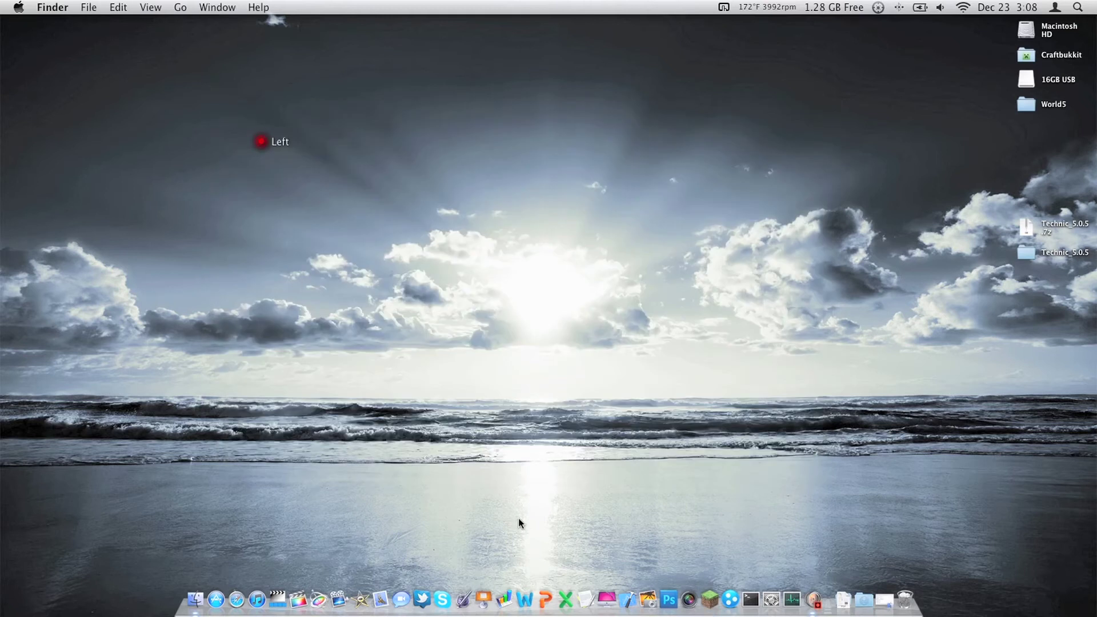
pyautogui.click(880, 597)
pyautogui.click(296, 185)
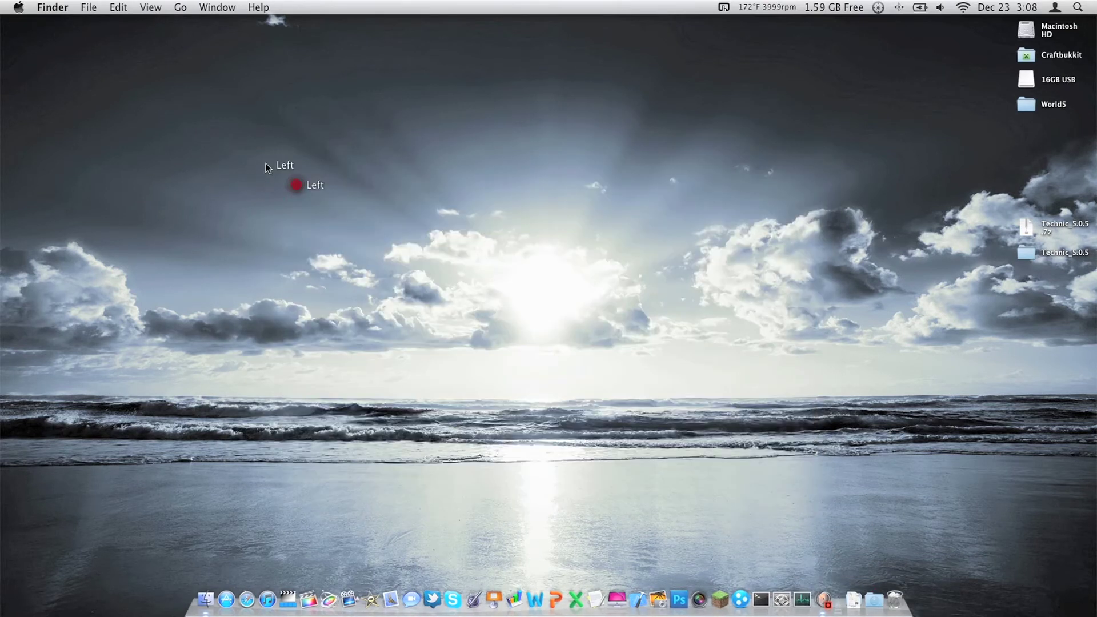
# - Move World5 from the desktop into Application Support/minecraft/saves and close the window
pyautogui.click(180, 7)
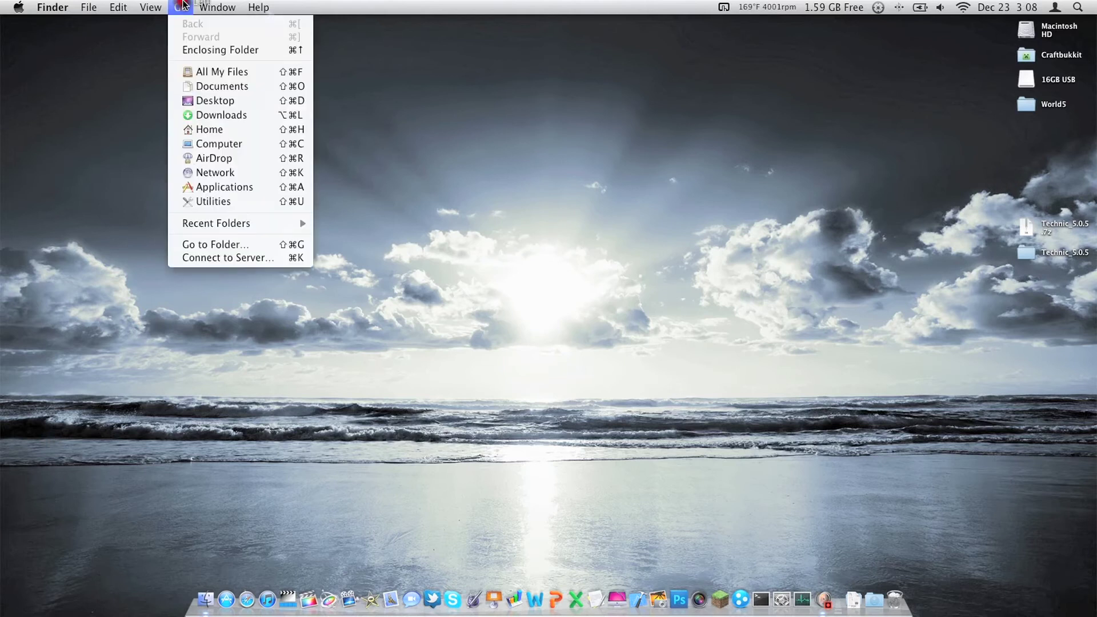
pyautogui.click(266, 244)
pyautogui.click(656, 215)
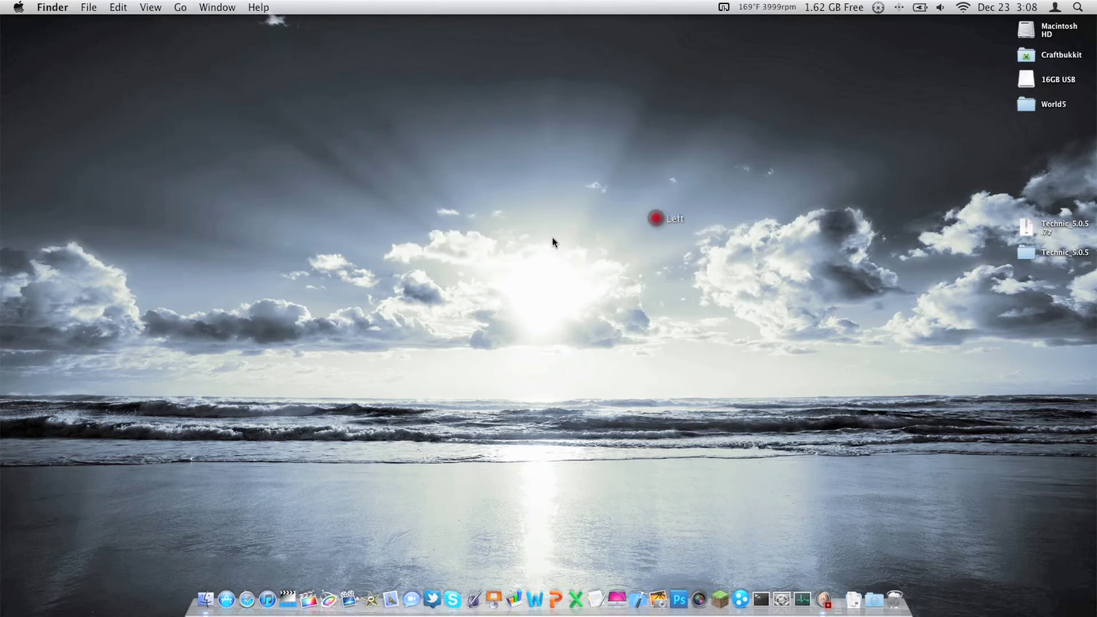
pyautogui.hscroll(10, 609, 298)
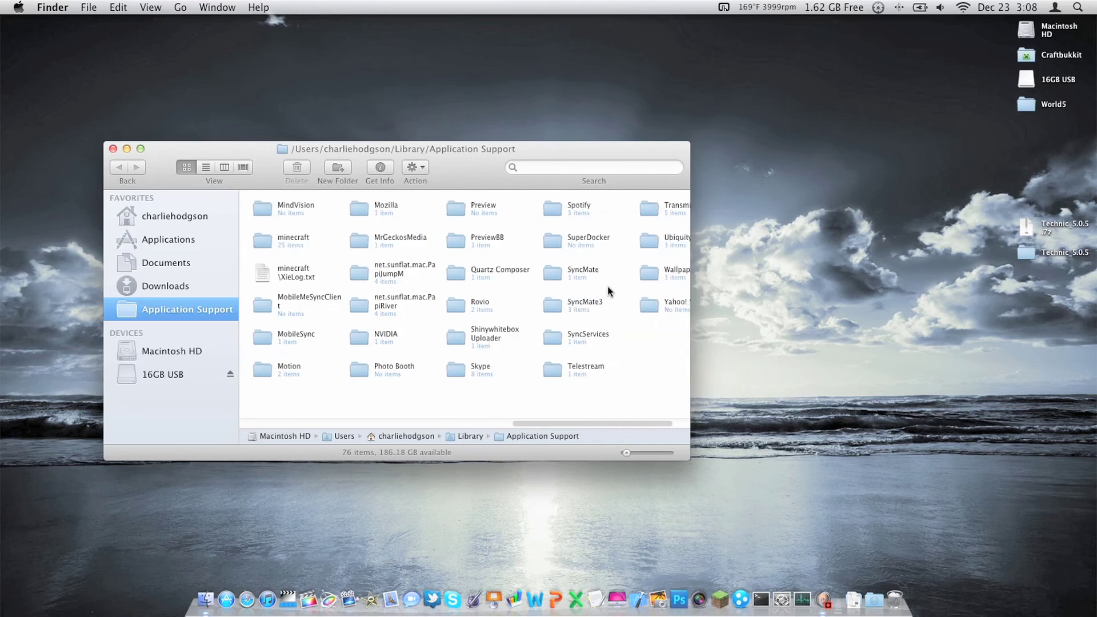
pyautogui.hscroll(-5, 608, 286)
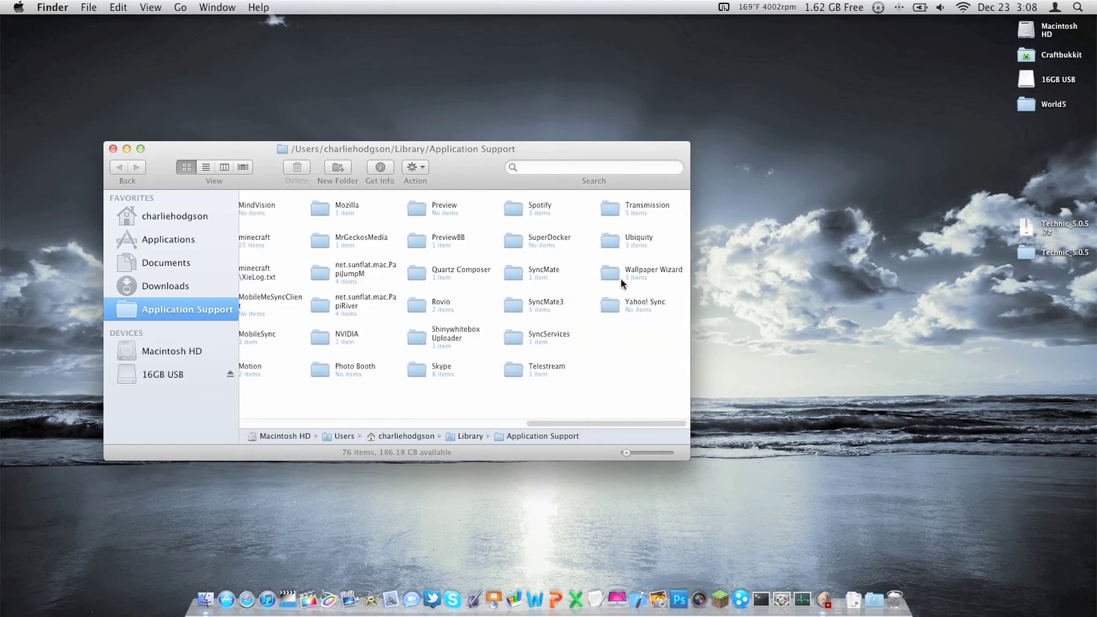
pyautogui.doubleClick(331, 243)
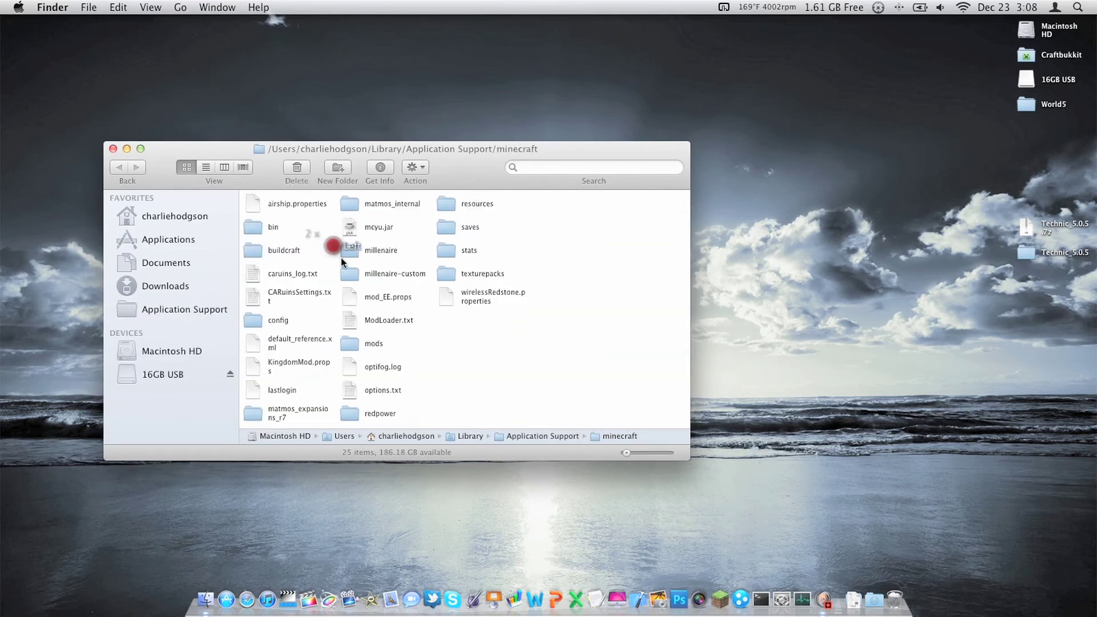
pyautogui.doubleClick(450, 224)
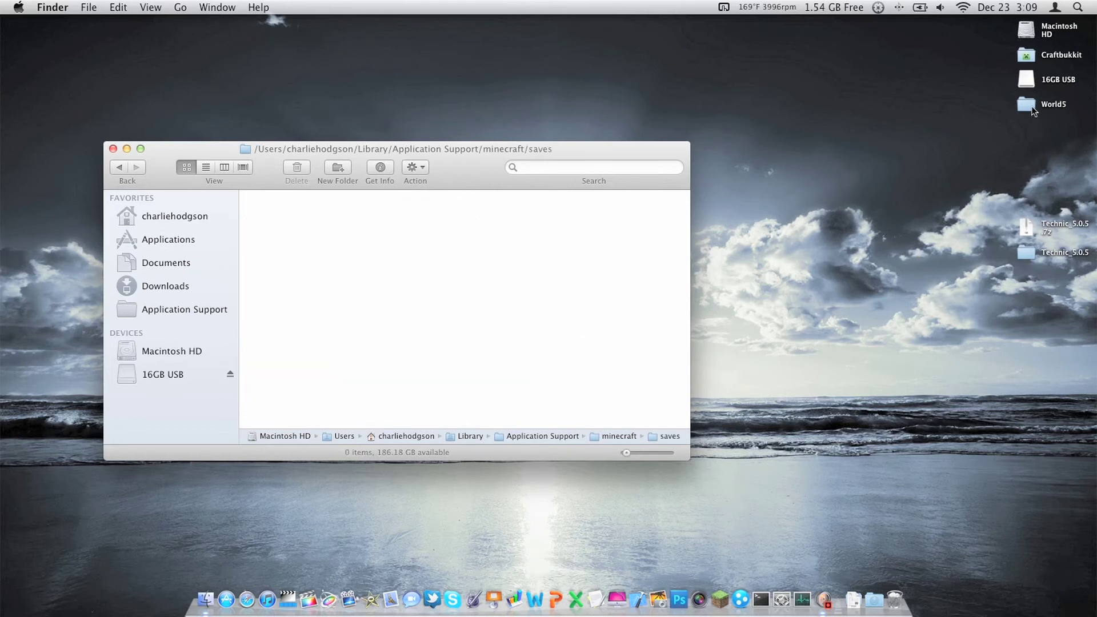
pyautogui.moveTo(1031, 105); pyautogui.dragTo(396, 296)
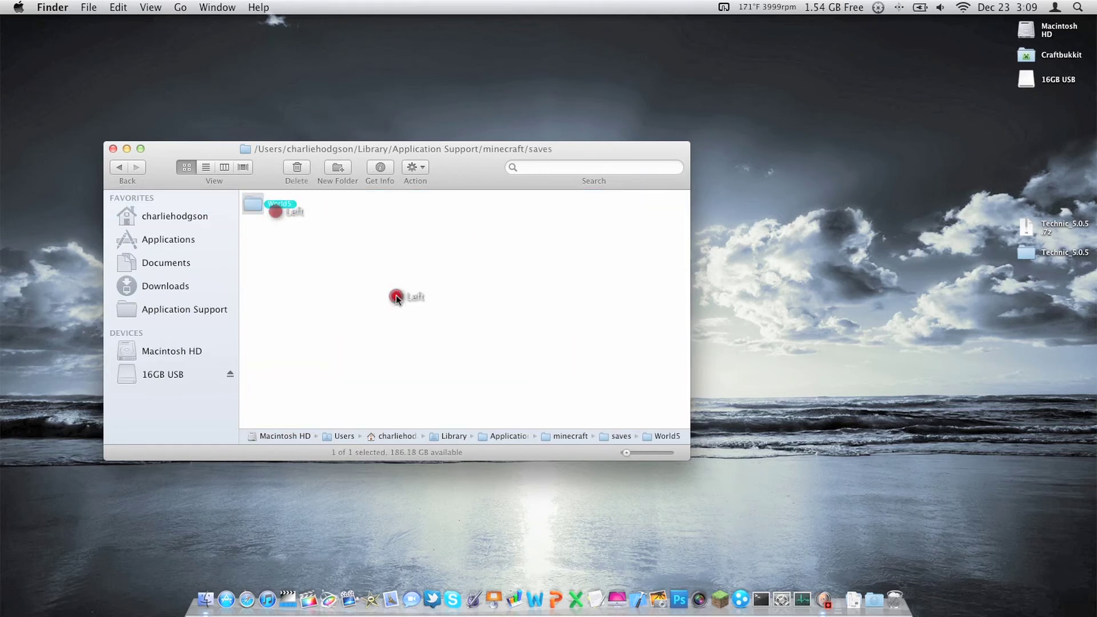
pyautogui.click(116, 149)
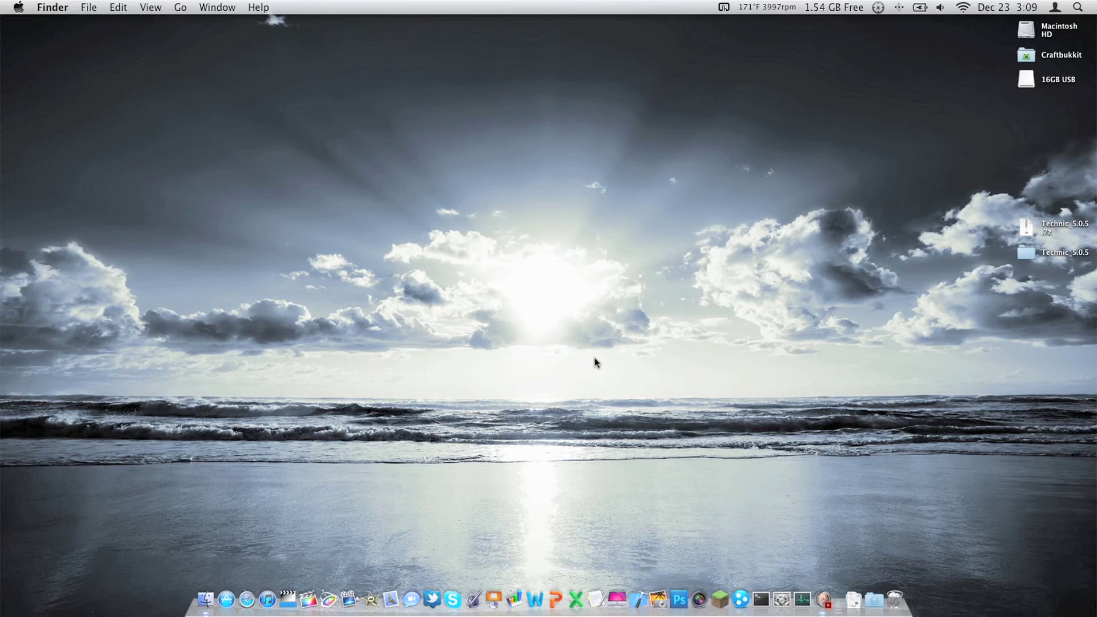
# - Relaunch Minecraft from the Dock and log in to reach the title menu
pyautogui.click(720, 599)
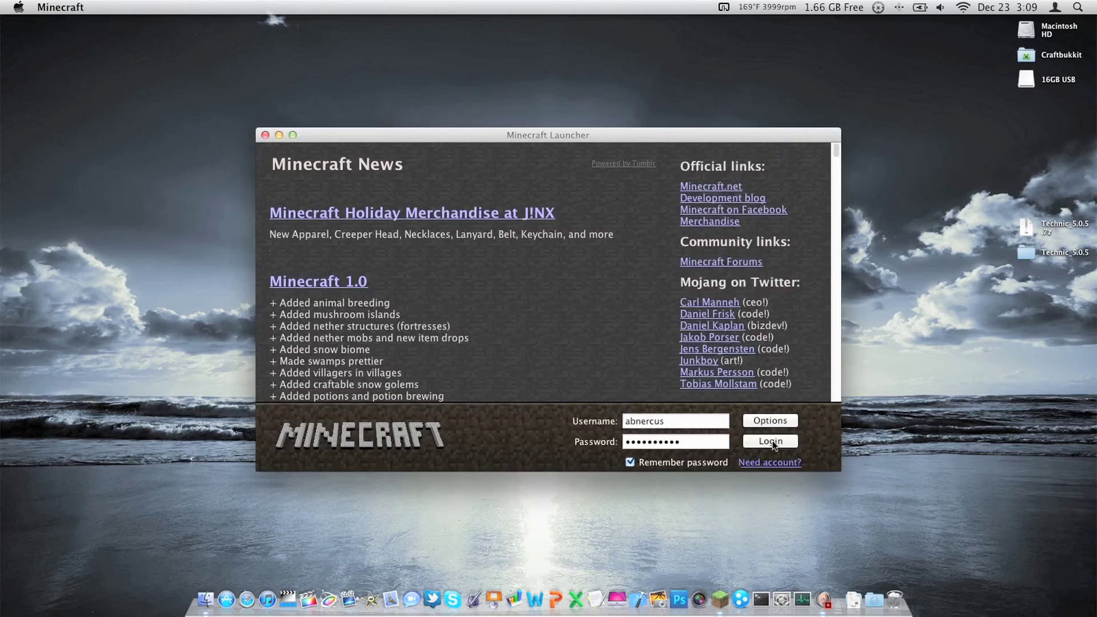
pyautogui.click(773, 439)
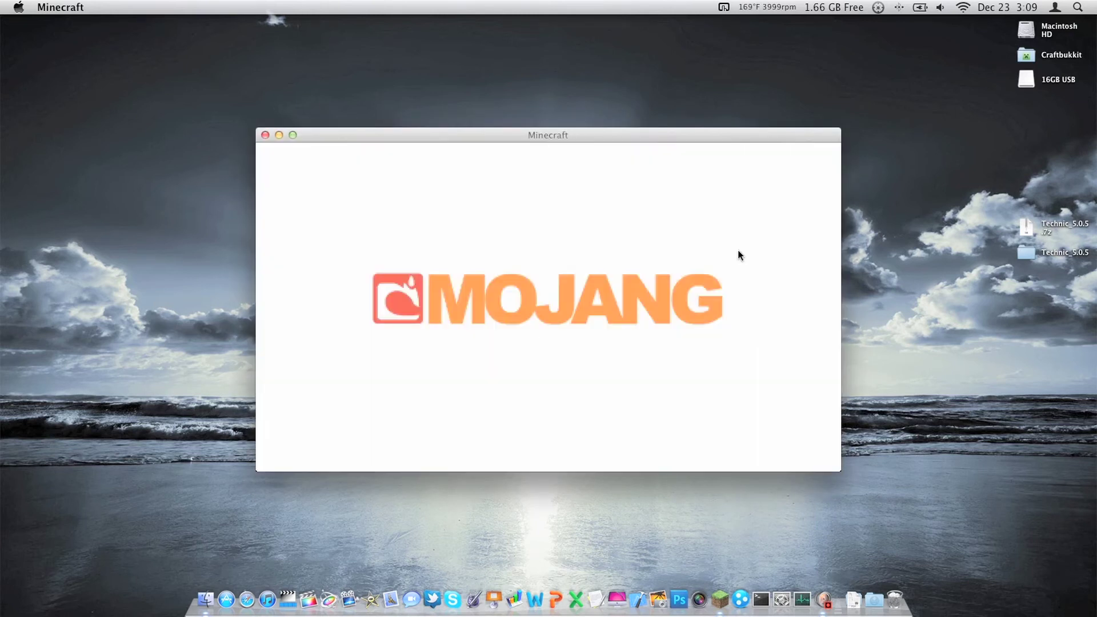
pyautogui.click(550, 135)
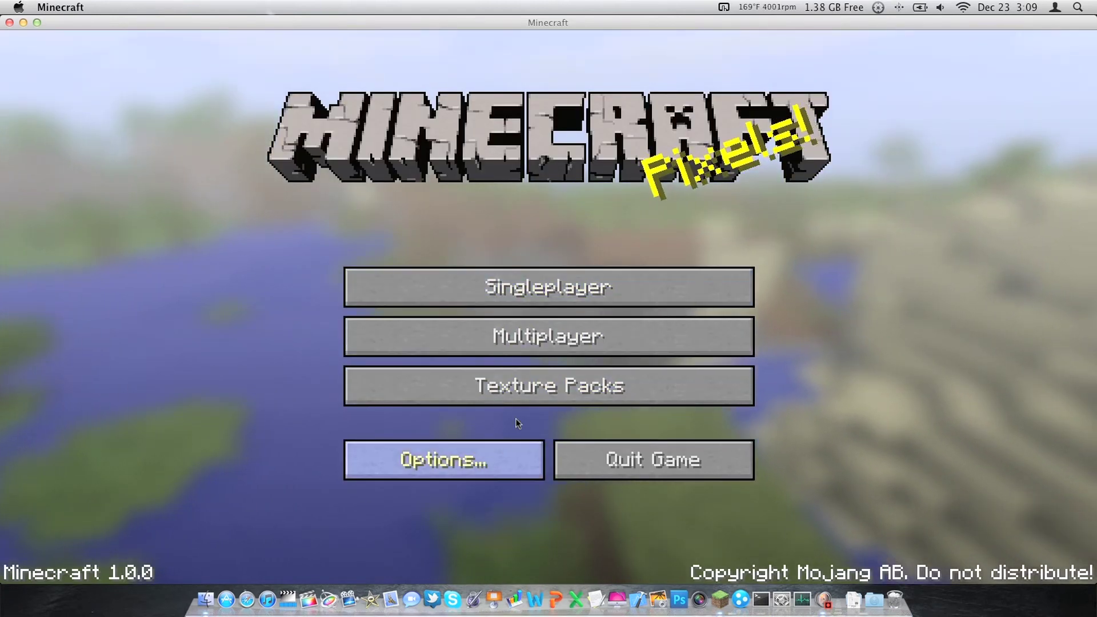
# - Browse the Options, Video Settings and Controls screens
pyautogui.click(458, 464)
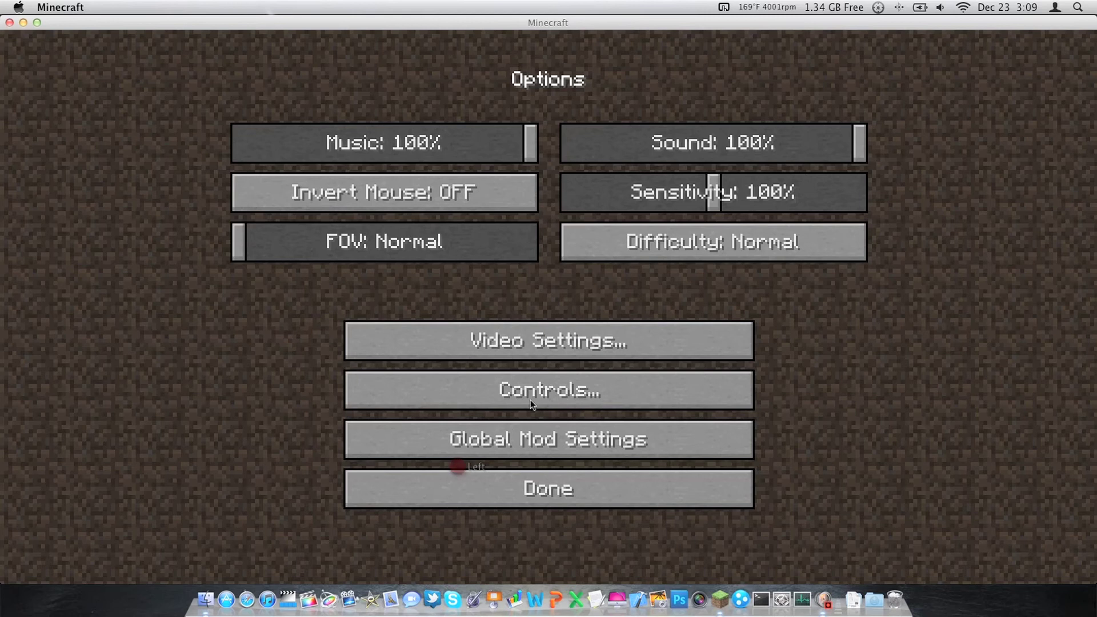
pyautogui.click(540, 334)
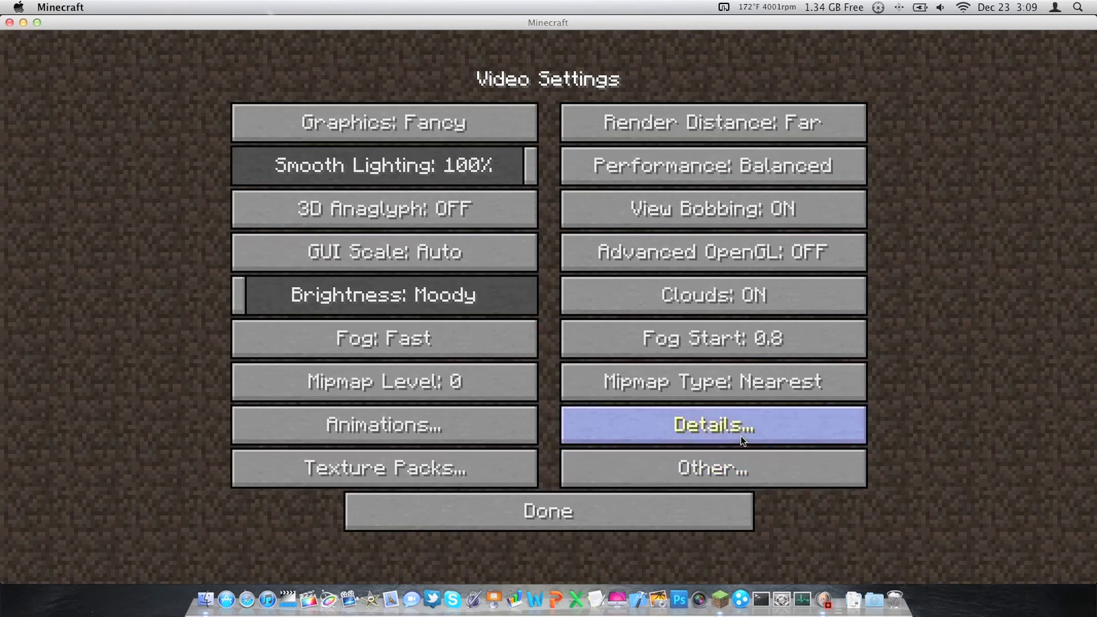
pyautogui.click(725, 460)
pyautogui.click(573, 509)
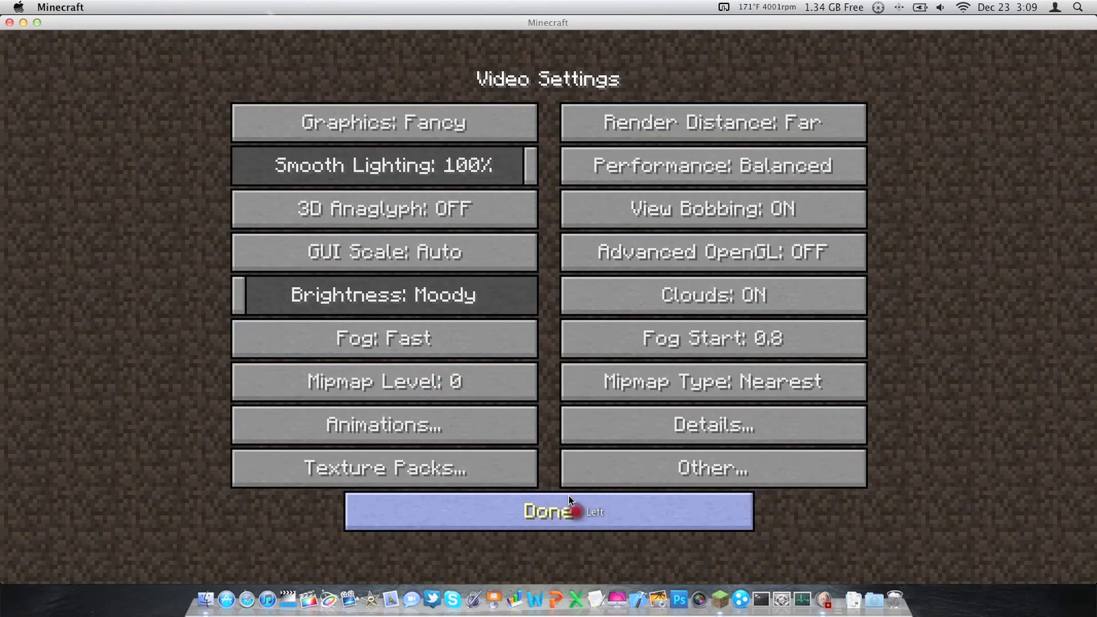
pyautogui.click(548, 507)
pyautogui.click(533, 390)
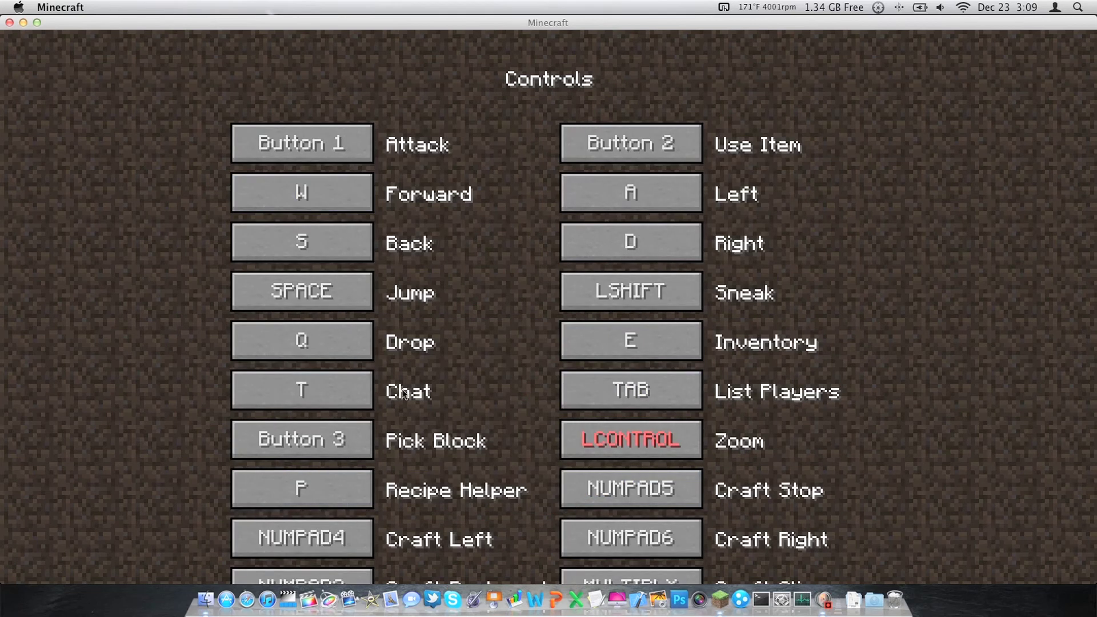
# - Shrink the game window to the upper left and set GUI Scale to Small
pyautogui.doubleClick(365, 27)
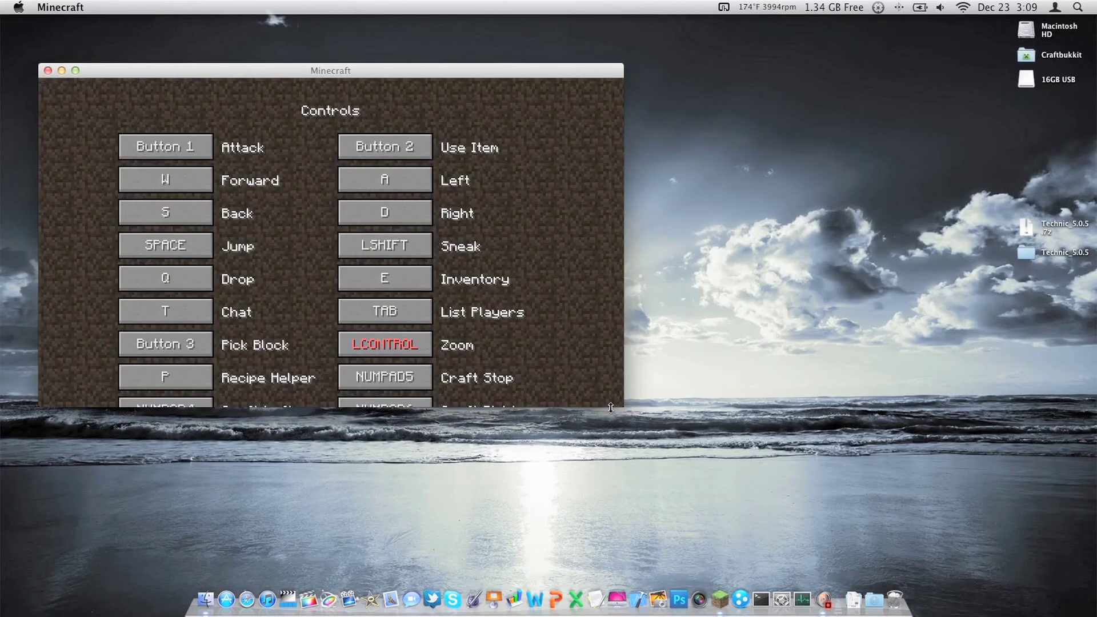
pyautogui.moveTo(611, 403); pyautogui.dragTo(582, 521)
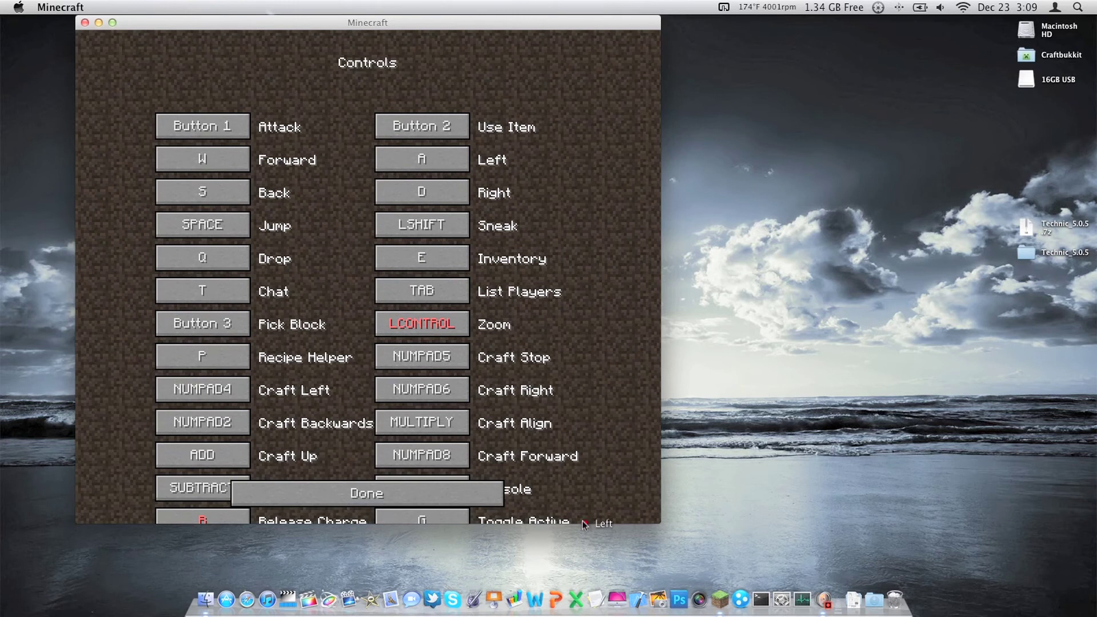
pyautogui.click(464, 493)
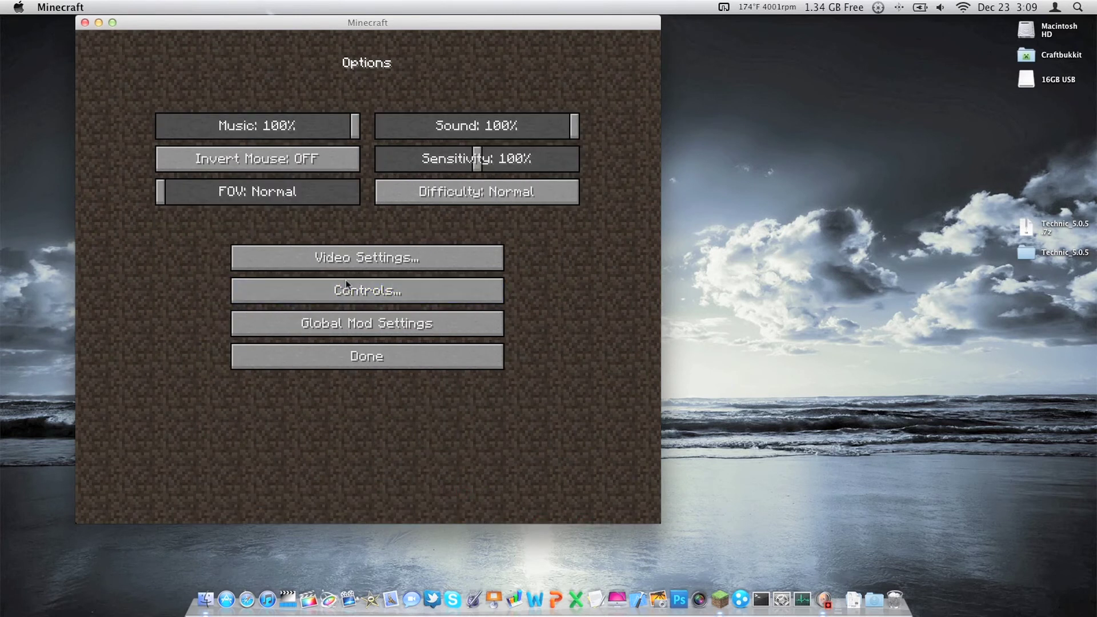
pyautogui.click(368, 264)
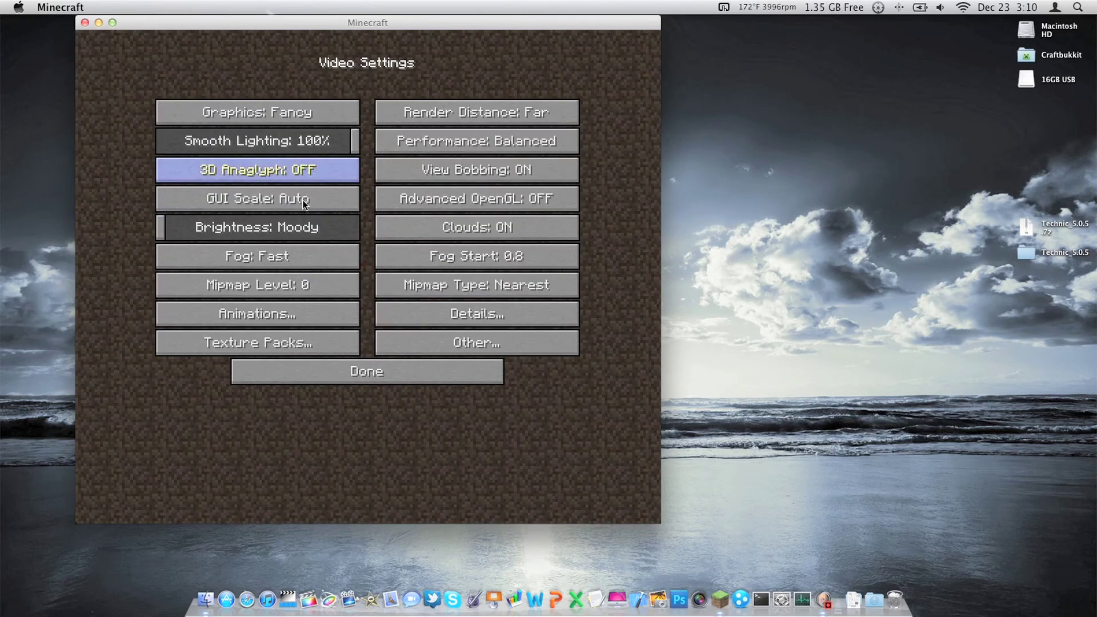
pyautogui.click(317, 198)
# - Review the Controls key bindings and return to Options
pyautogui.click(355, 243)
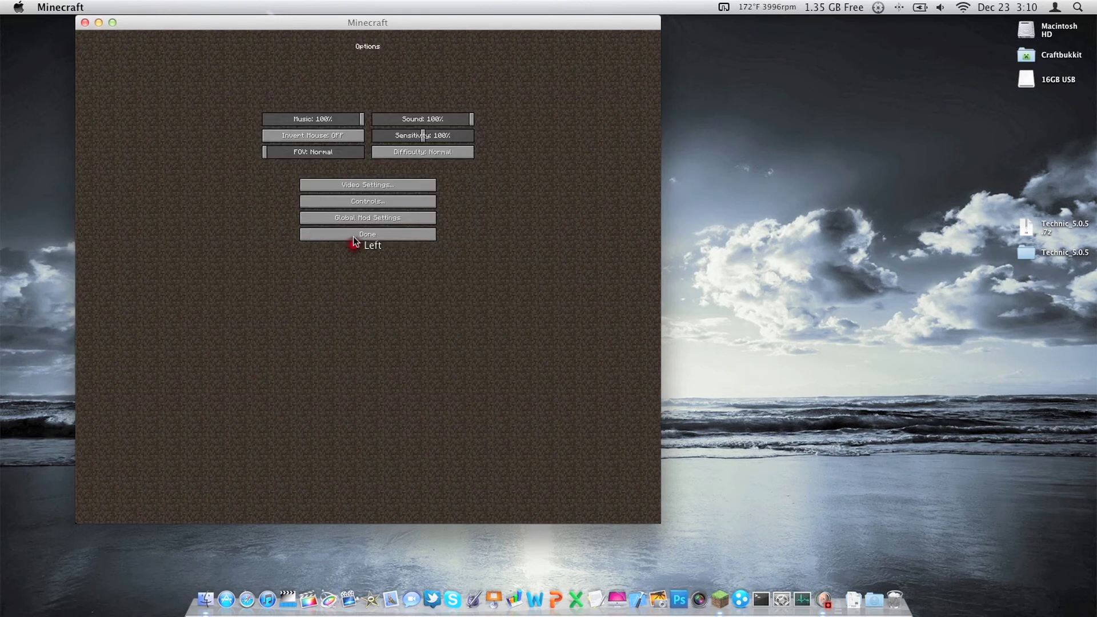
pyautogui.click(375, 205)
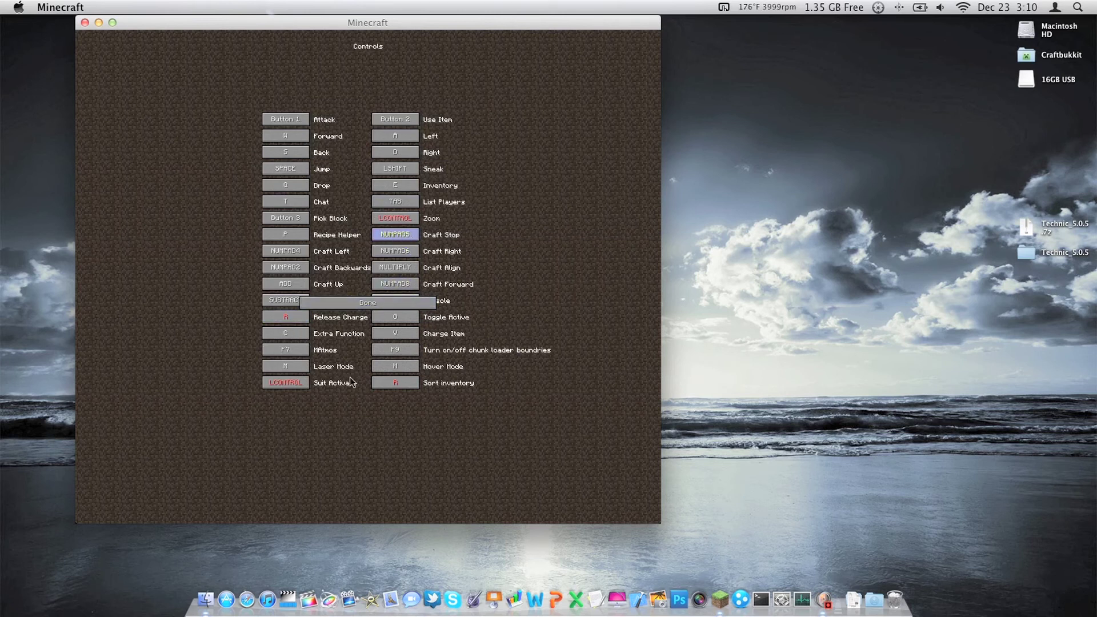
pyautogui.click(347, 300)
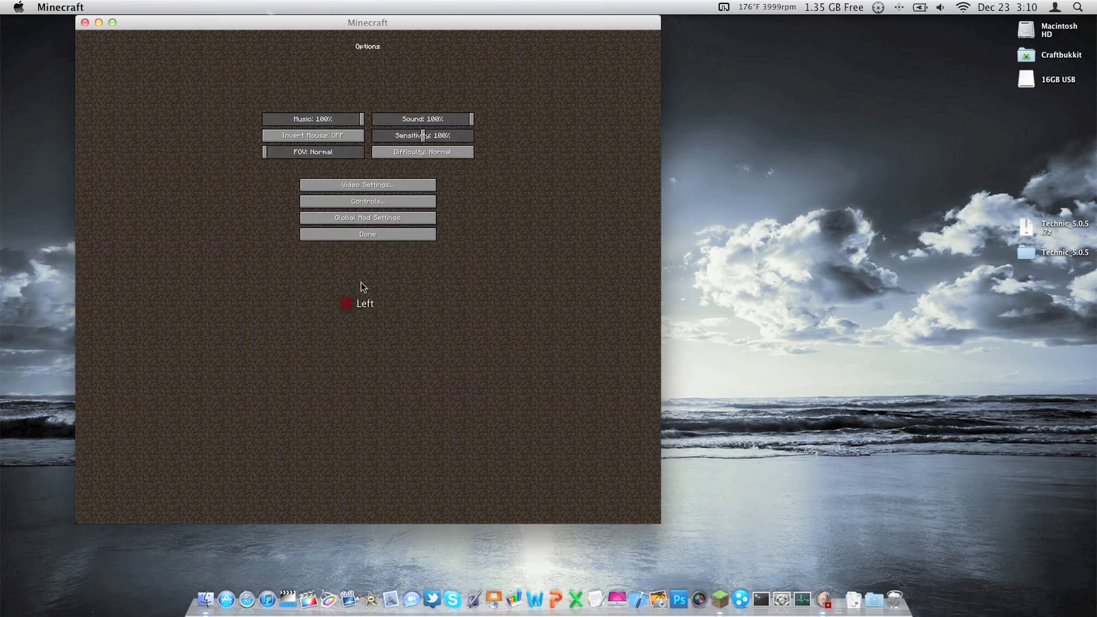
# - Set GUI Scale to Normal, maximize the game window, and return to the title menu
pyautogui.click(350, 190)
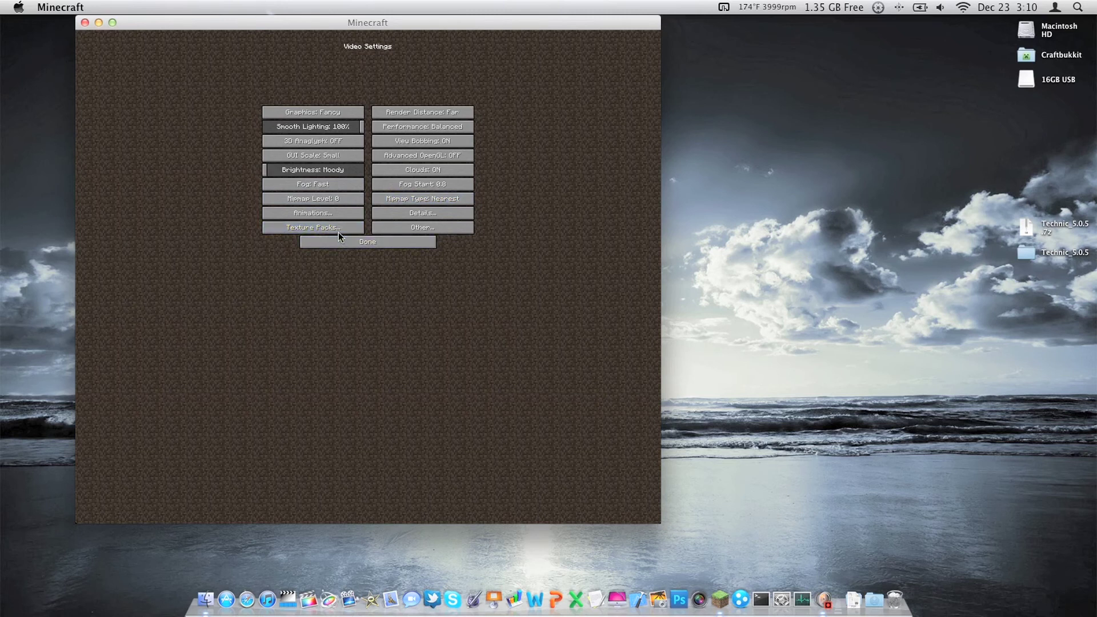
pyautogui.click(324, 159)
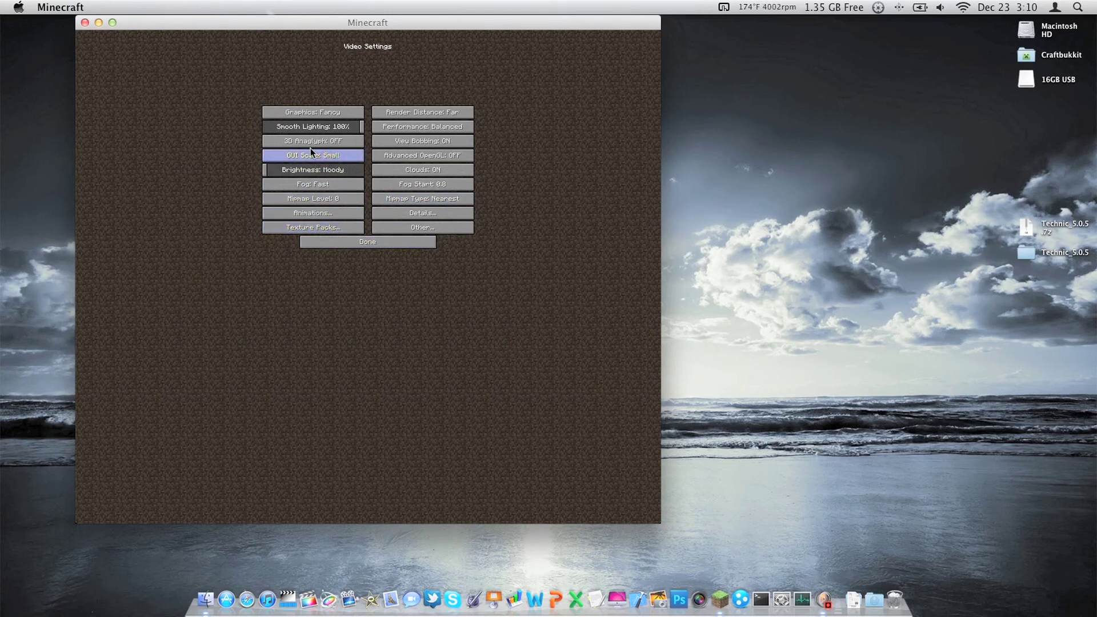
pyautogui.click(313, 155)
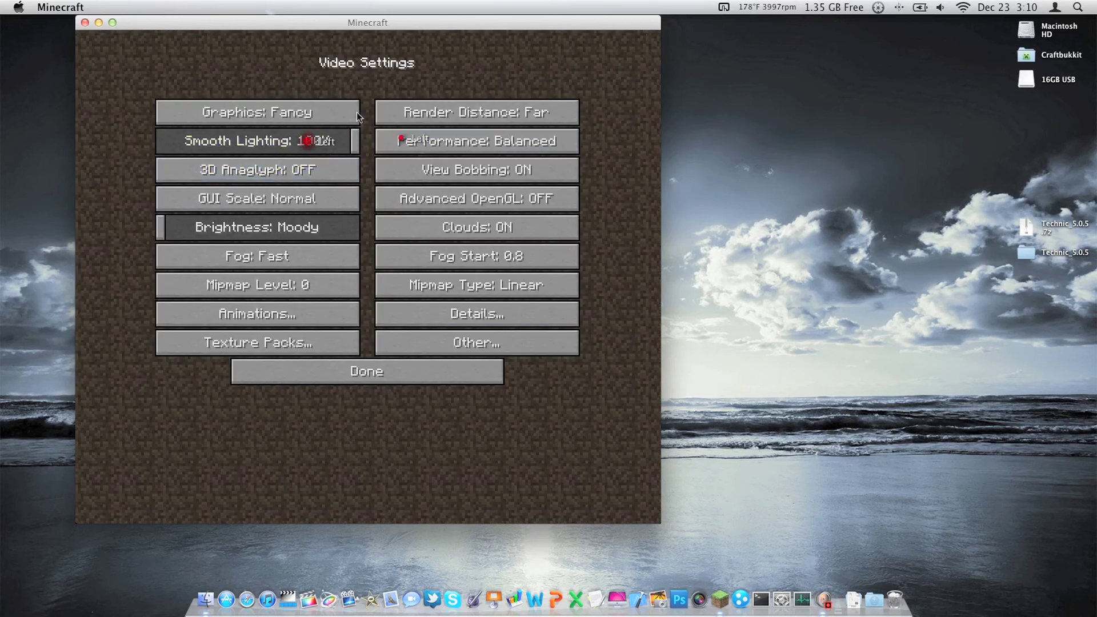
pyautogui.doubleClick(309, 22)
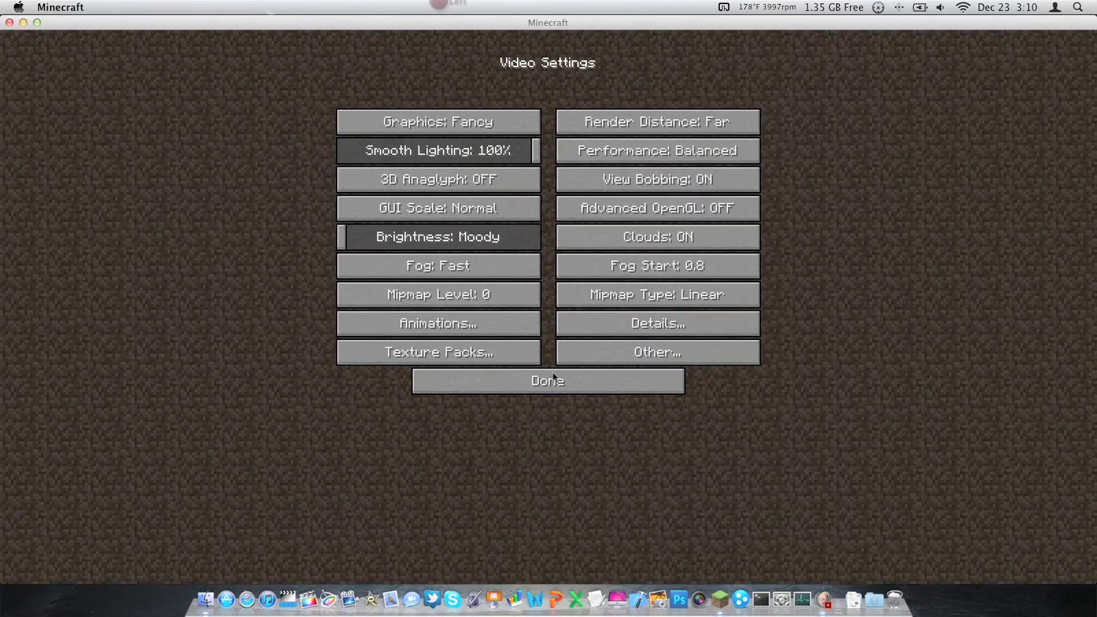
pyautogui.click(550, 374)
pyautogui.click(547, 375)
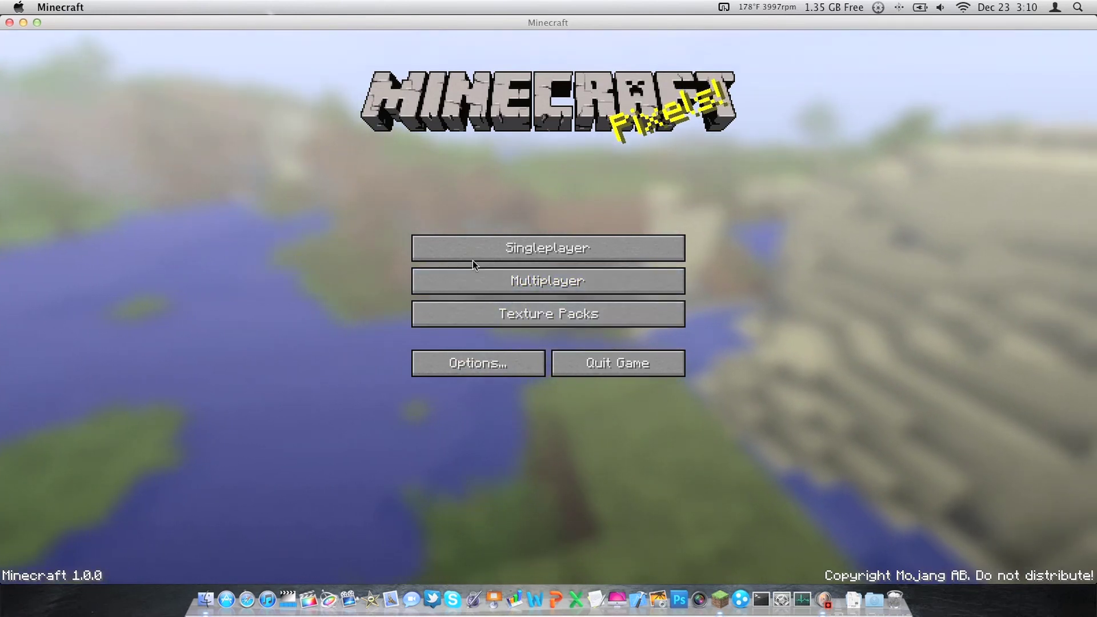
# - Load the My World save from the Singleplayer list
pyautogui.click(503, 251)
pyautogui.click(481, 299)
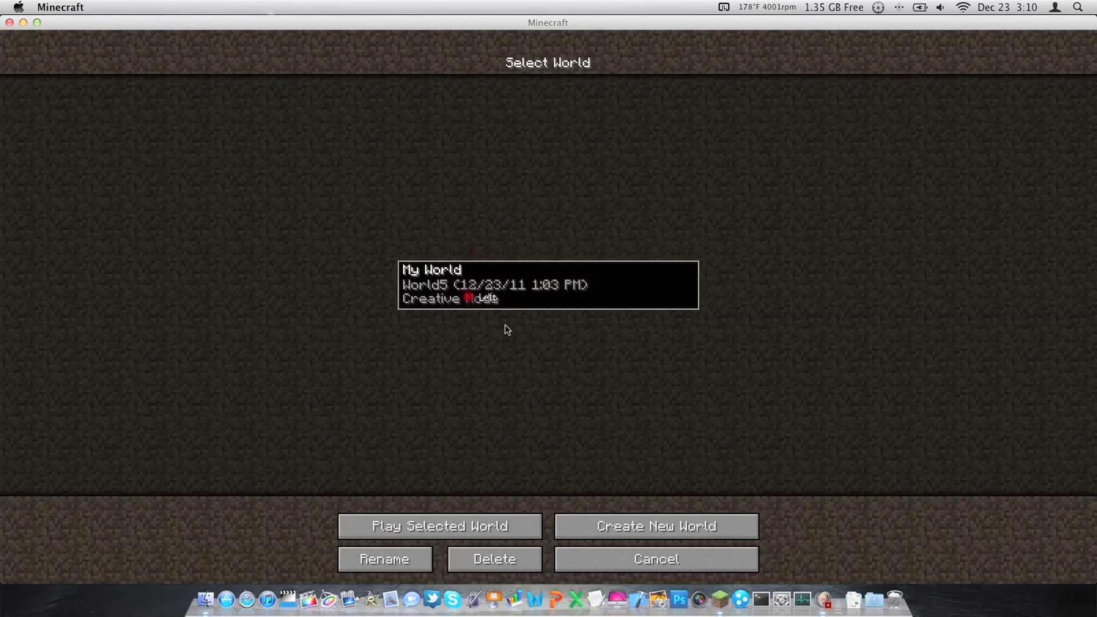
pyautogui.click(528, 524)
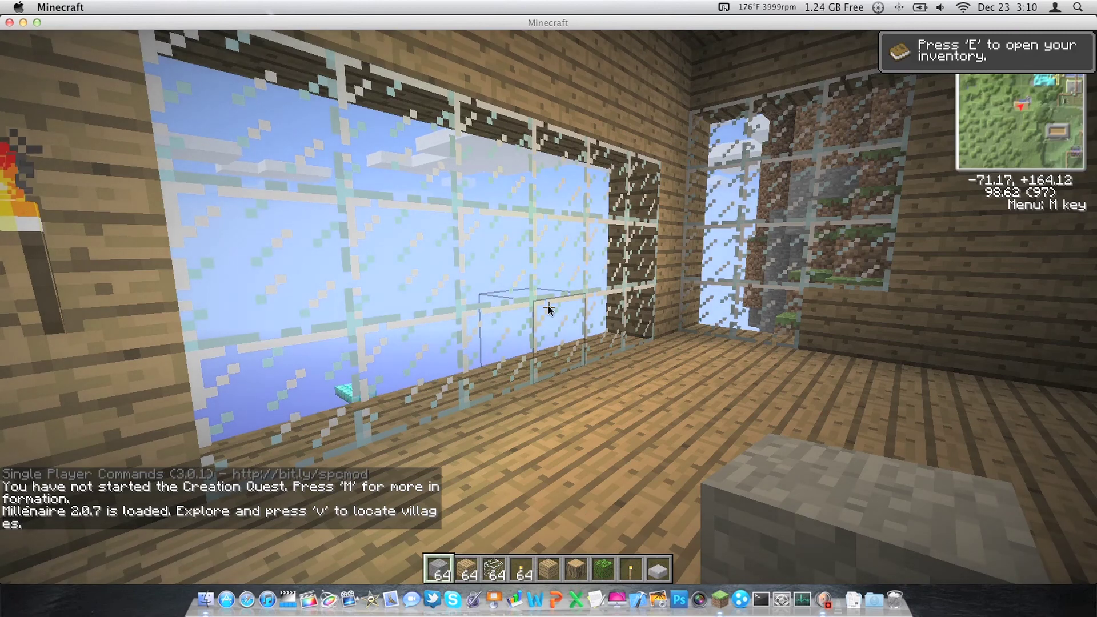
# - Fly out of the house, over the hillside and glass building toward the lake
pyautogui.press('e')
pyautogui.press('e')
pyautogui.press('w')
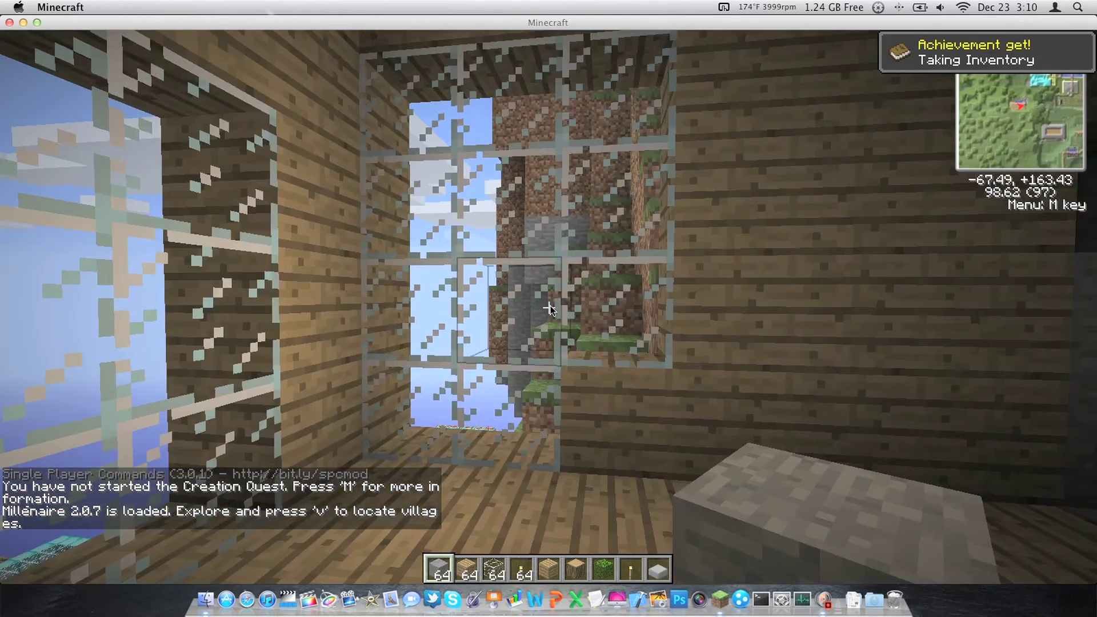
pyautogui.press('w')
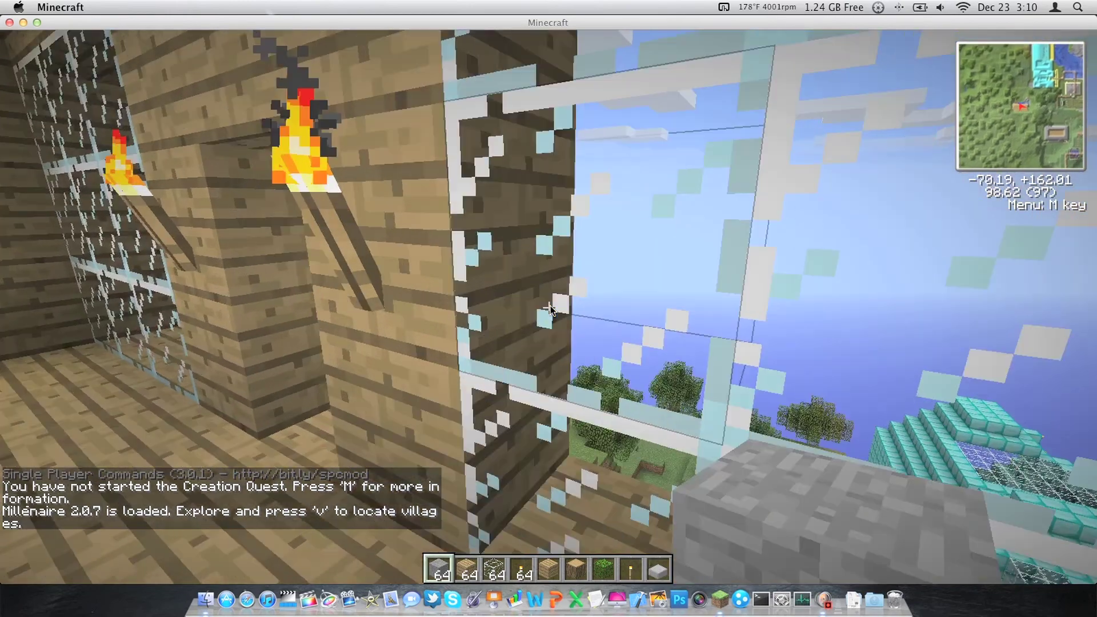
pyautogui.press('w')
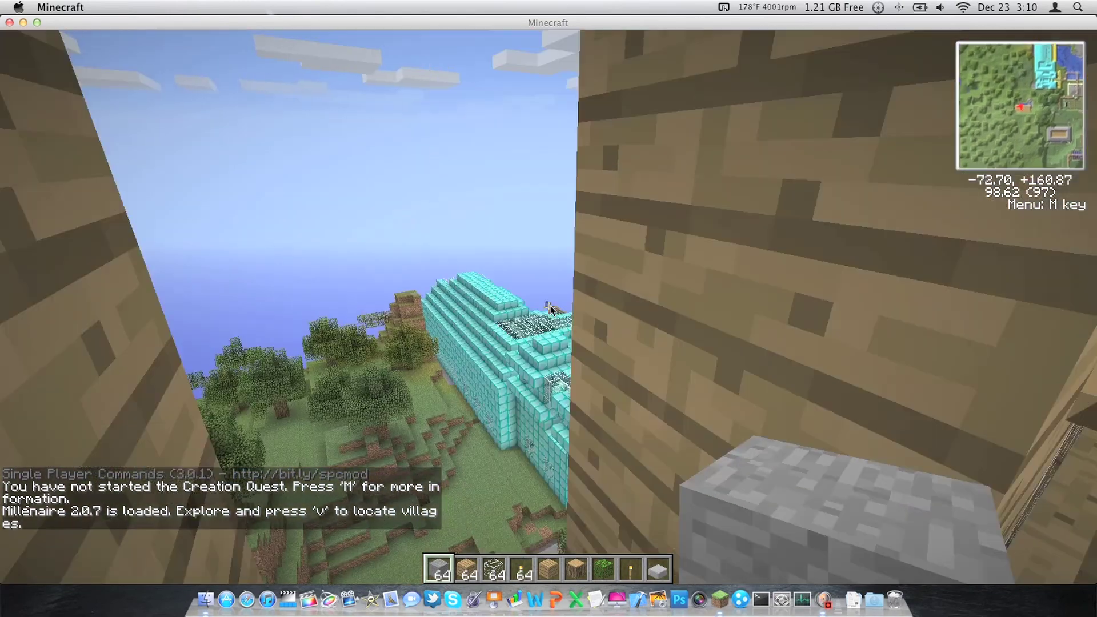
pyautogui.press('w')
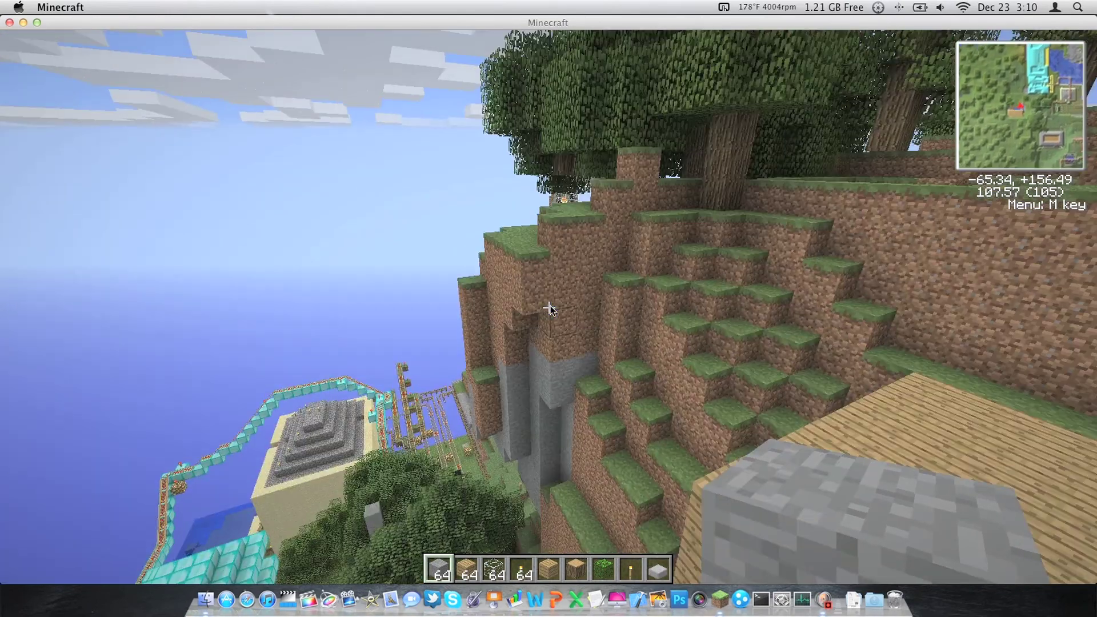
pyautogui.press('w')
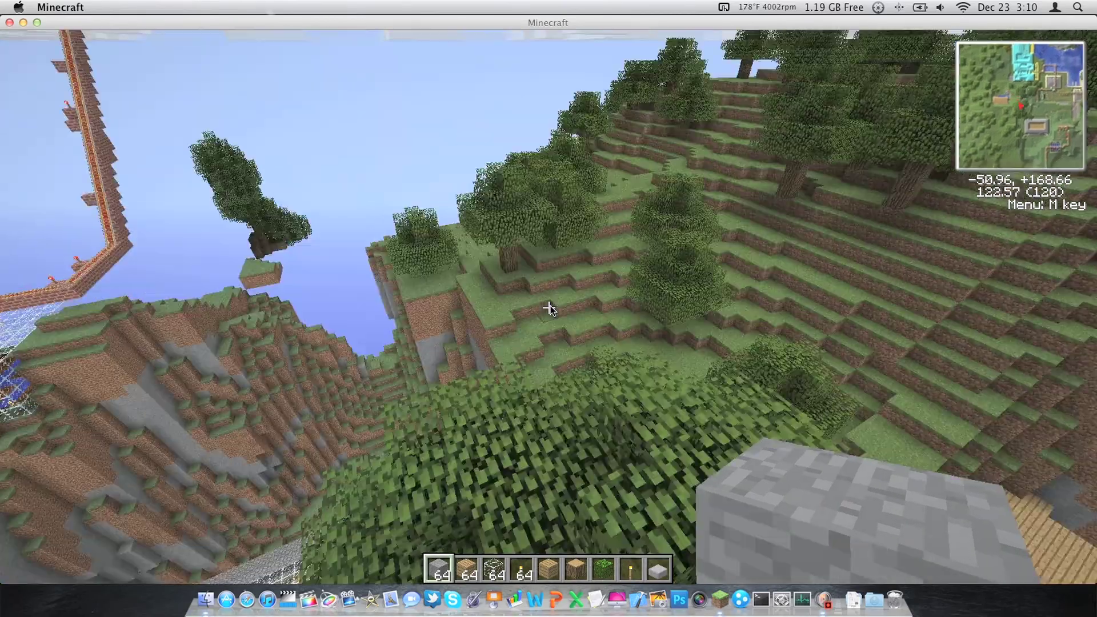
pyautogui.press('w')
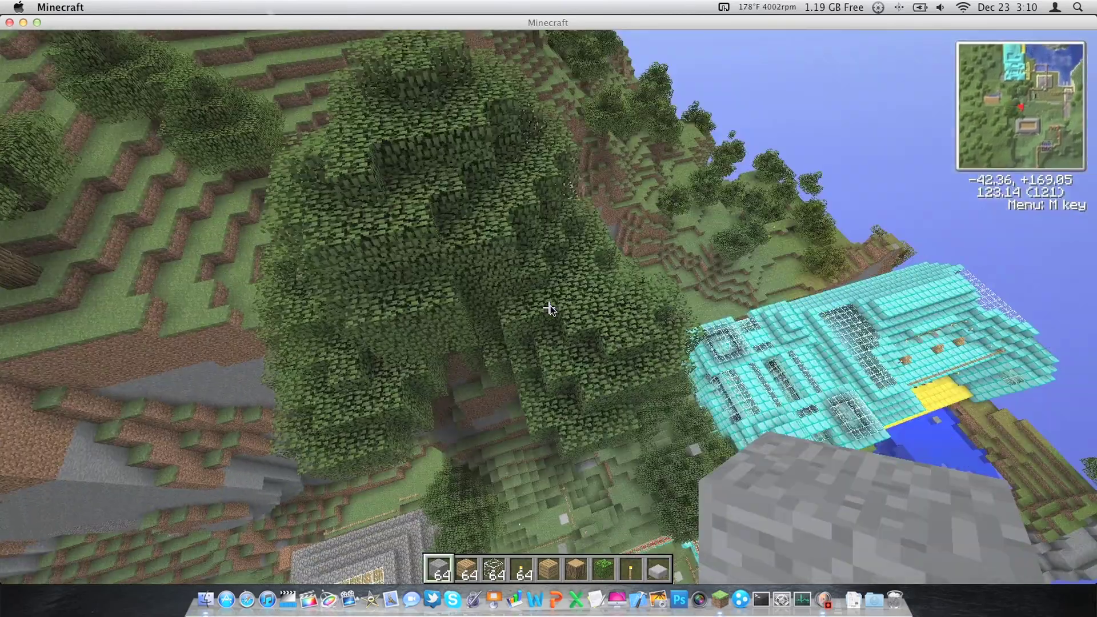
pyautogui.press('w')
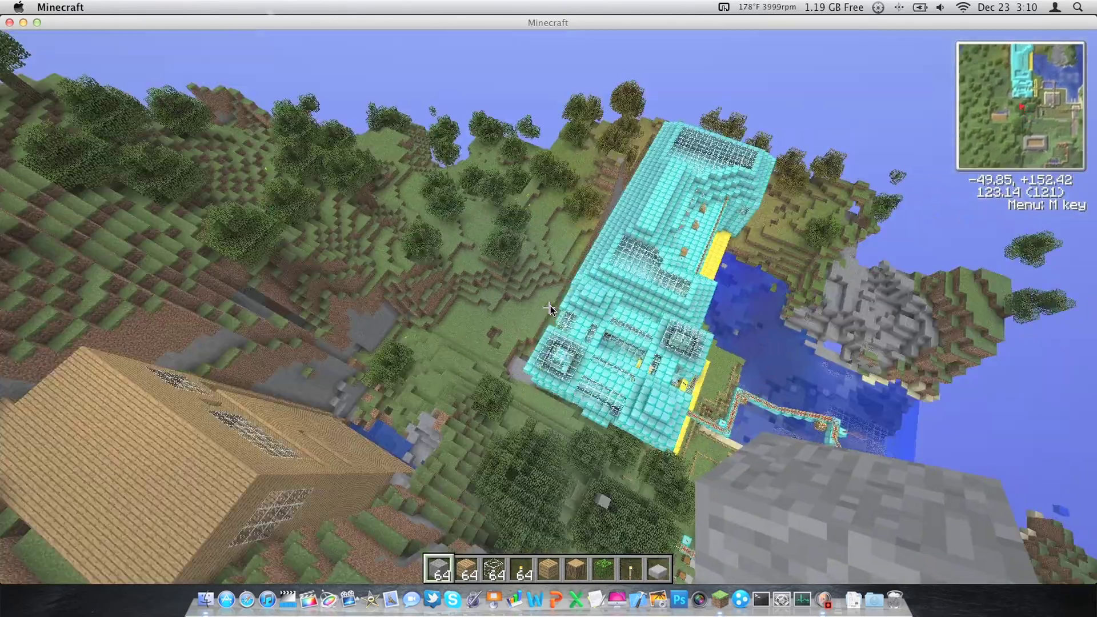
pyautogui.press('w')
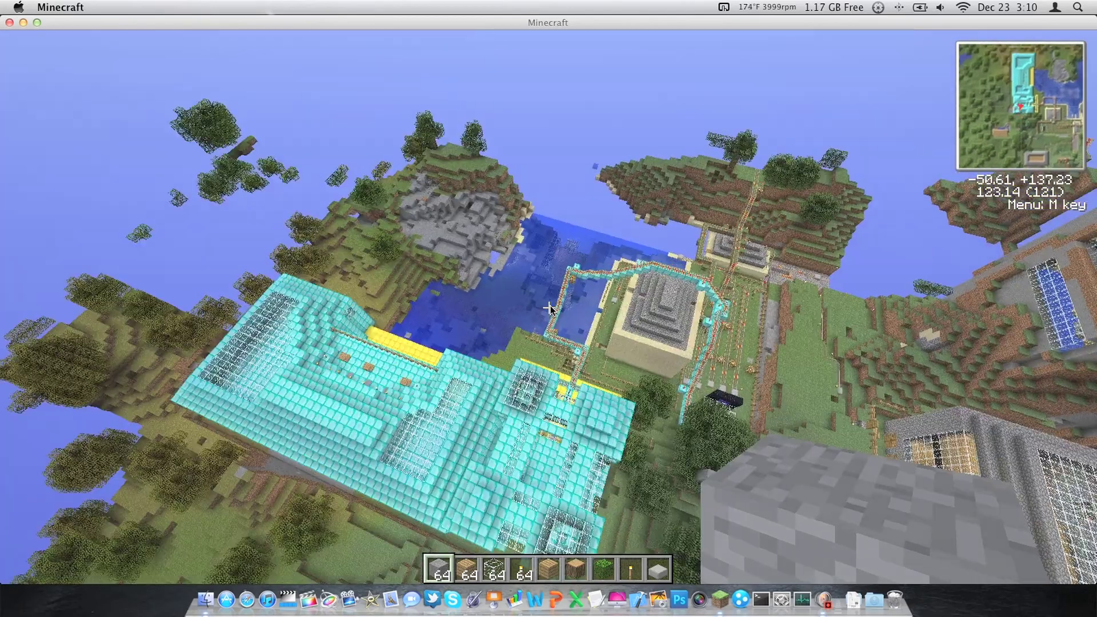
# - Descend close to the rail tracks and pause the game
pyautogui.press('w')
pyautogui.press('shift')
pyautogui.press('w')
pyautogui.press('shift')
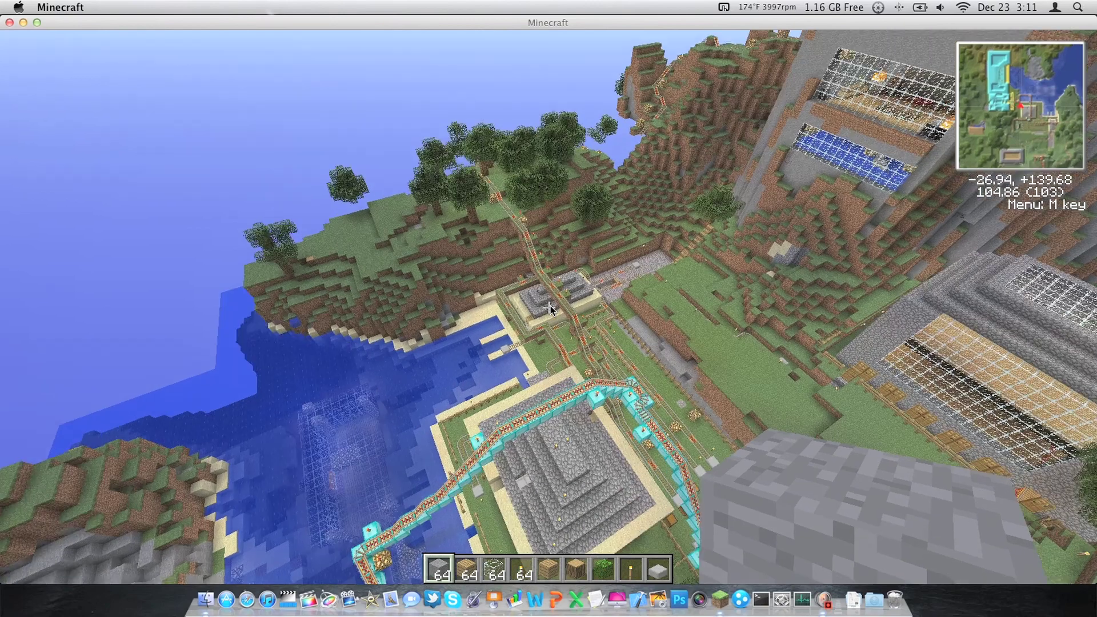
pyautogui.press('w')
pyautogui.press('shift')
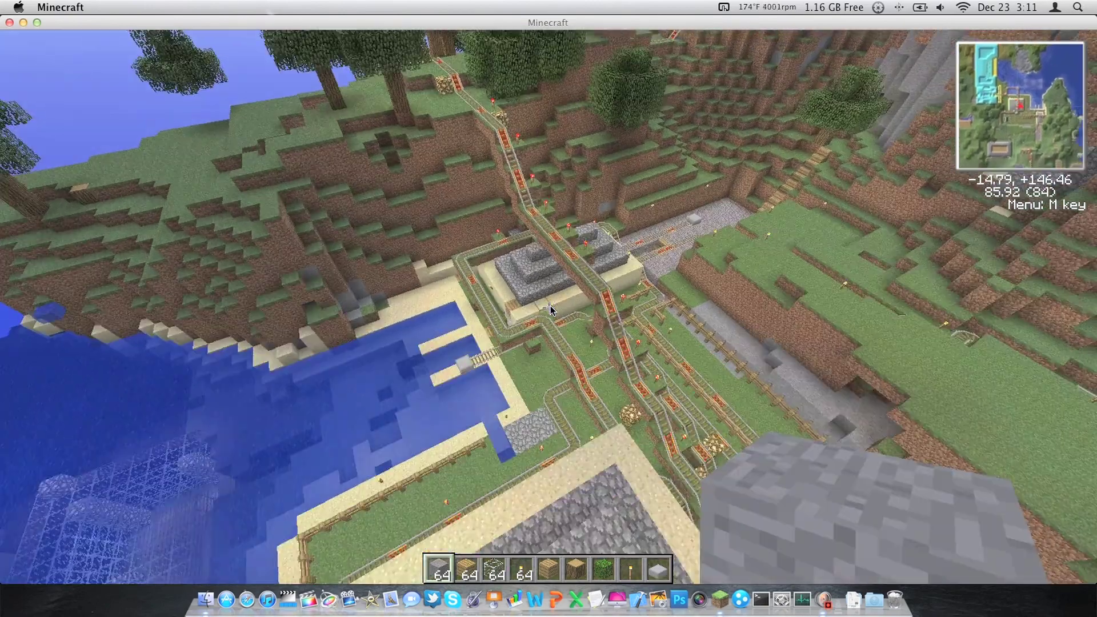
pyautogui.press('w')
pyautogui.press('shift')
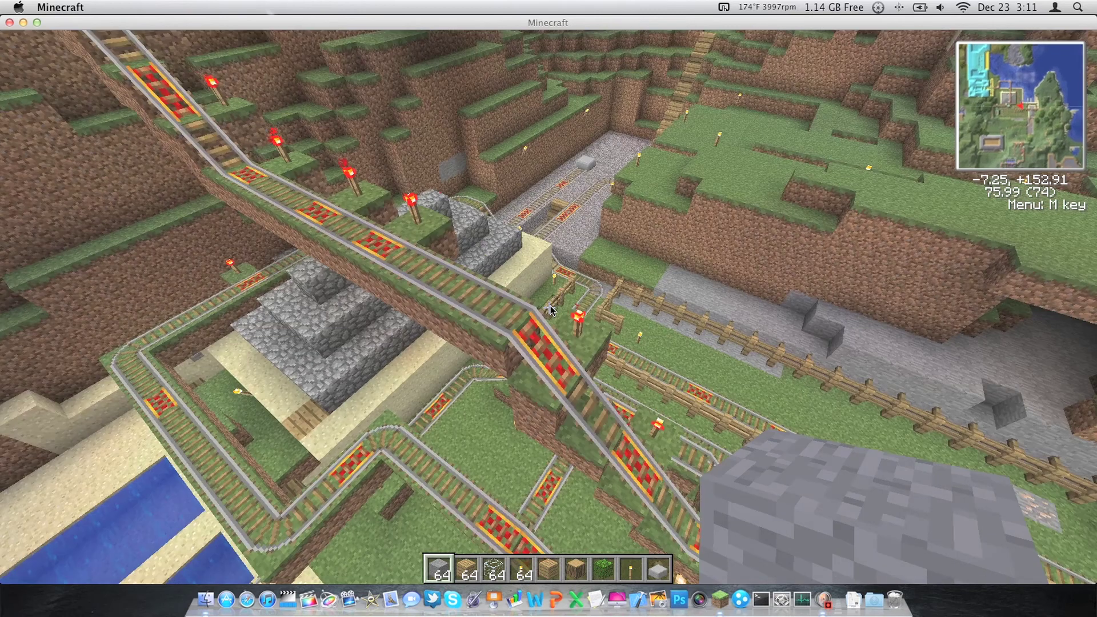
pyautogui.press('Escape')
# - Glance at Options, resume the game, and switch the held item to wood planks
pyautogui.click(568, 294)
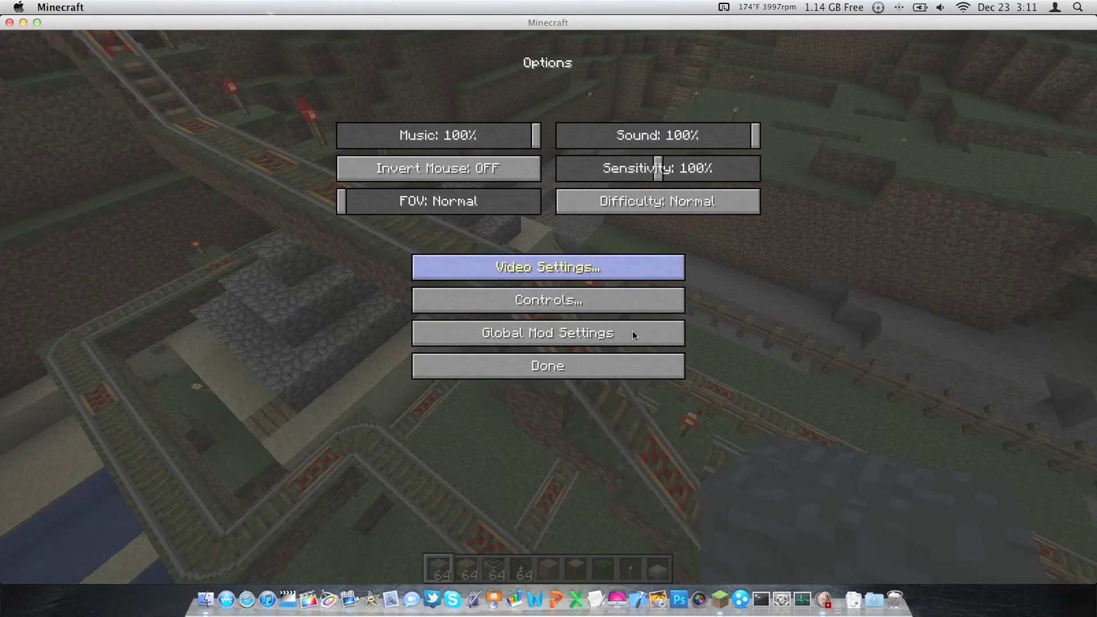
pyautogui.click(629, 359)
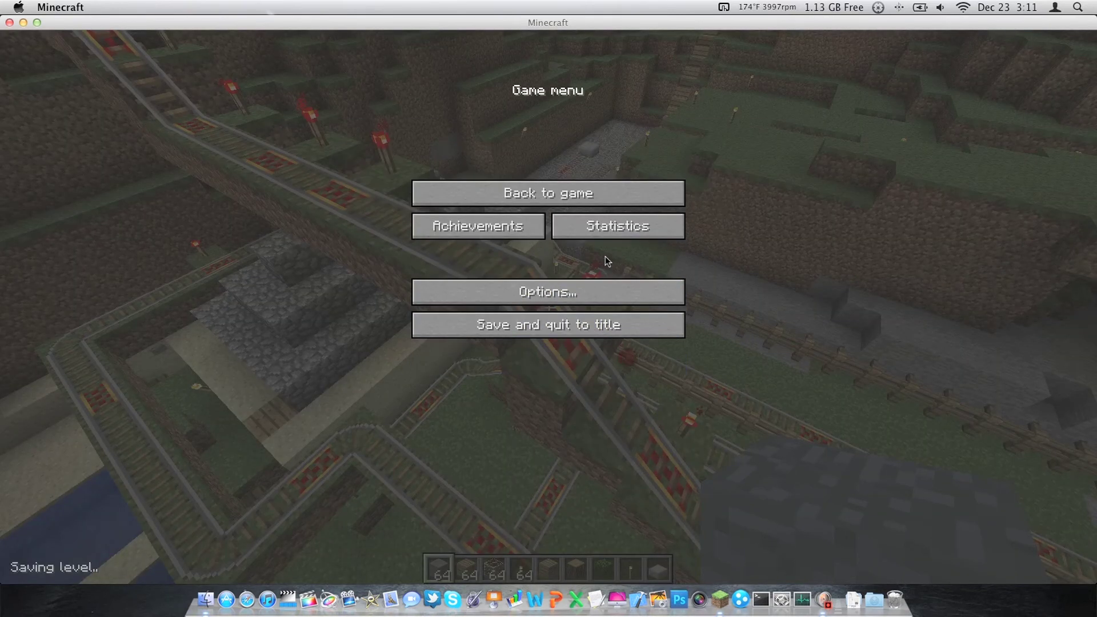
pyautogui.click(583, 191)
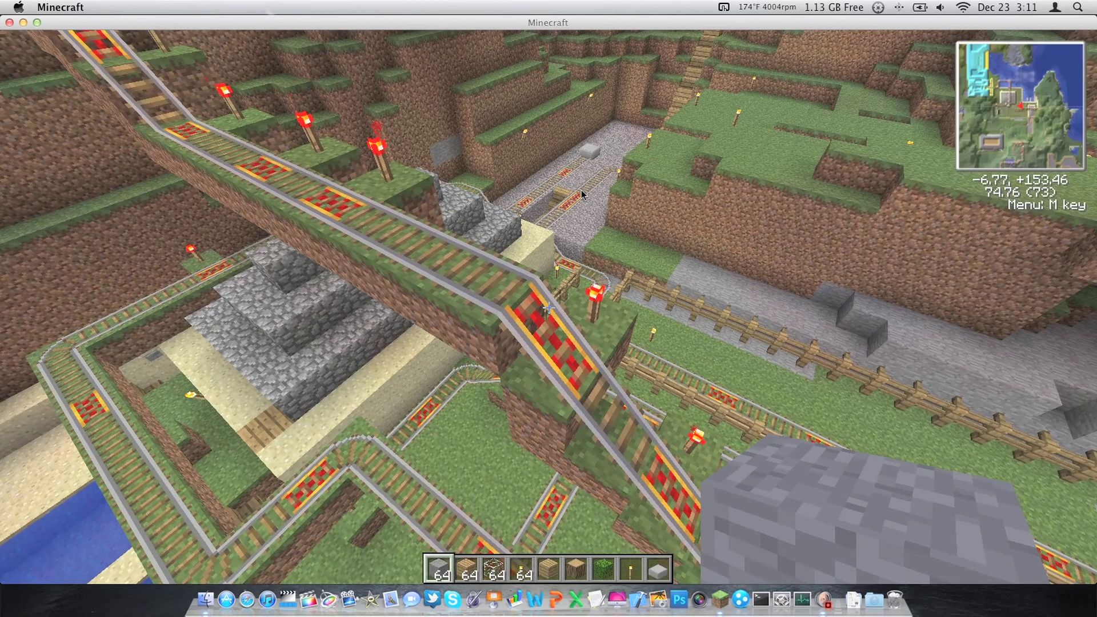
pyautogui.press('2')
# - Check the Creation Quest status screen a few times, returning to gameplay each time
pyautogui.press('j')
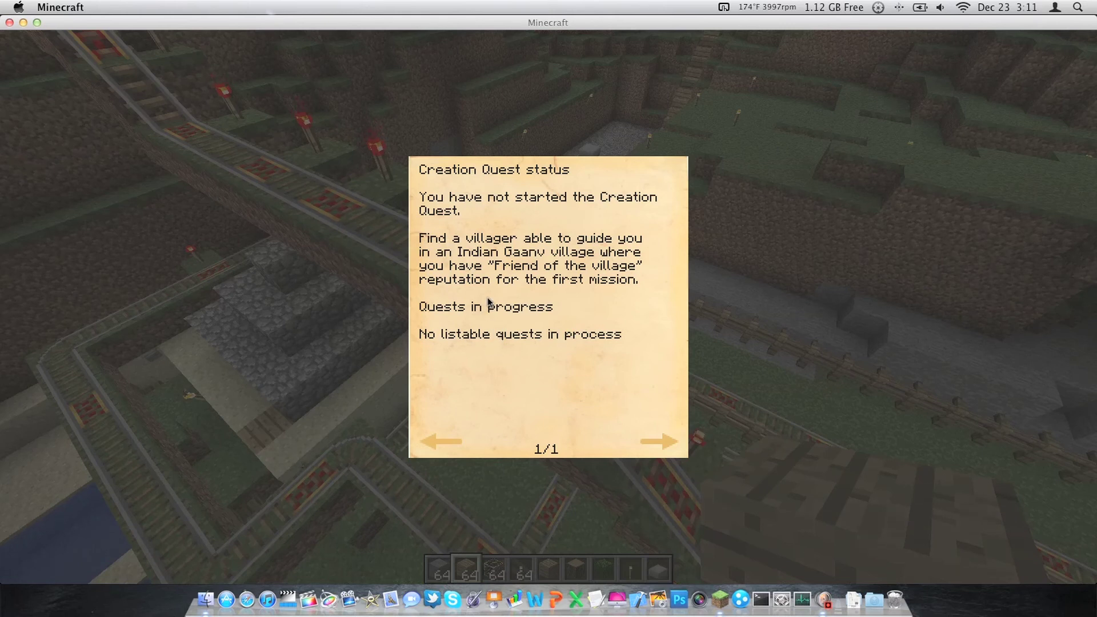
pyautogui.press('Escape')
pyautogui.press('j')
pyautogui.press('Escape')
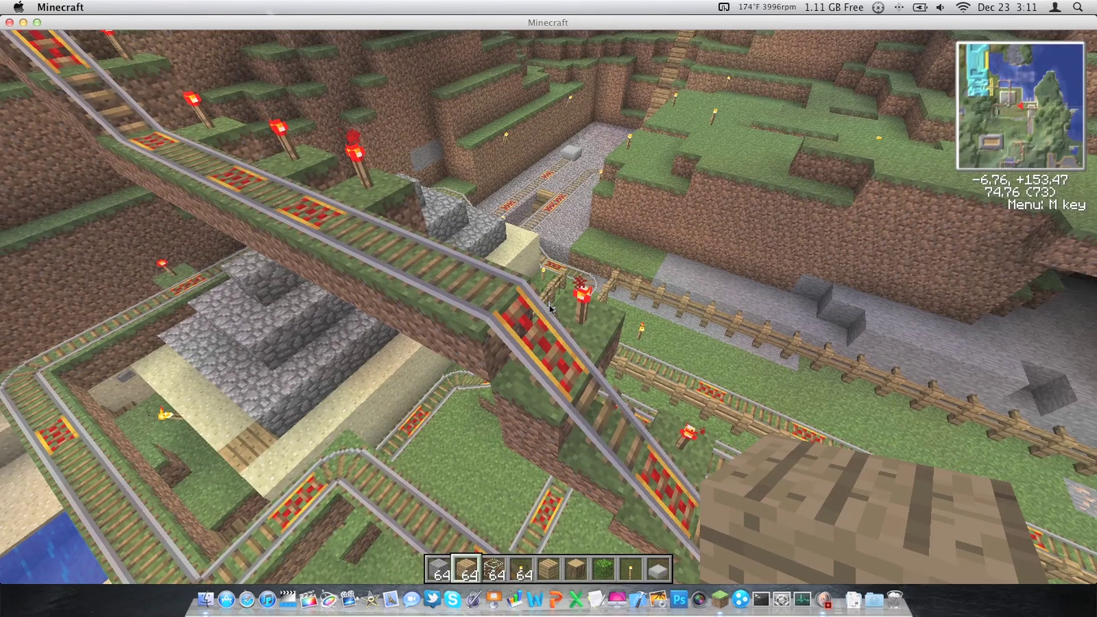
pyautogui.press('j')
pyautogui.press('Escape')
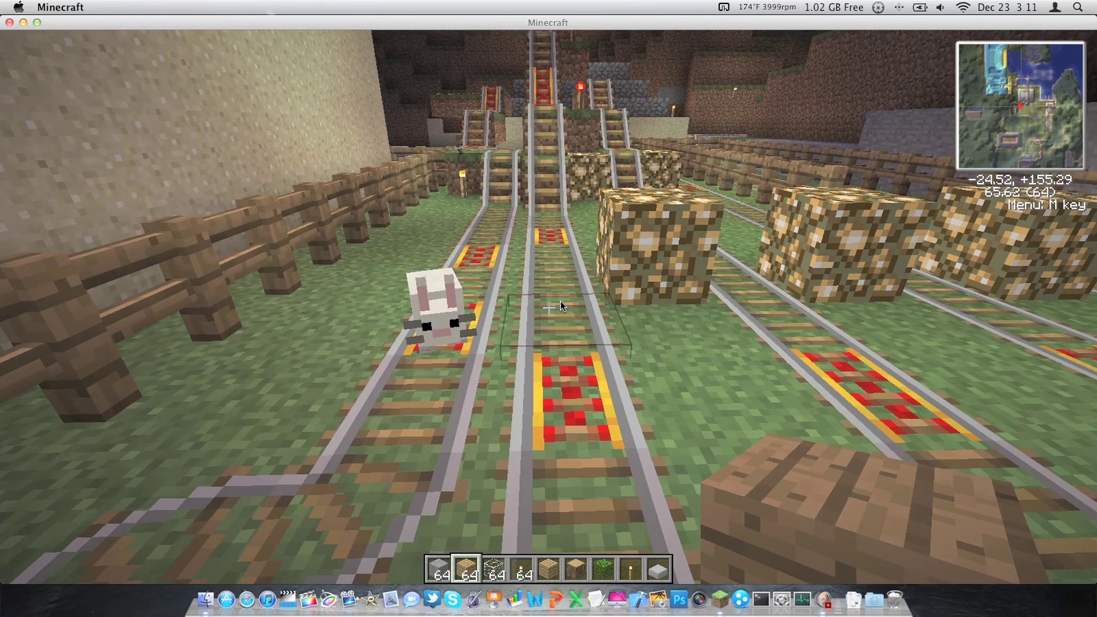
# - Pause the game at the glowstone-lit rail yard to bring up the game menu
pyautogui.press('Escape')
# - Cycle the Difficulty setting in Options and return to the game
pyautogui.click(567, 297)
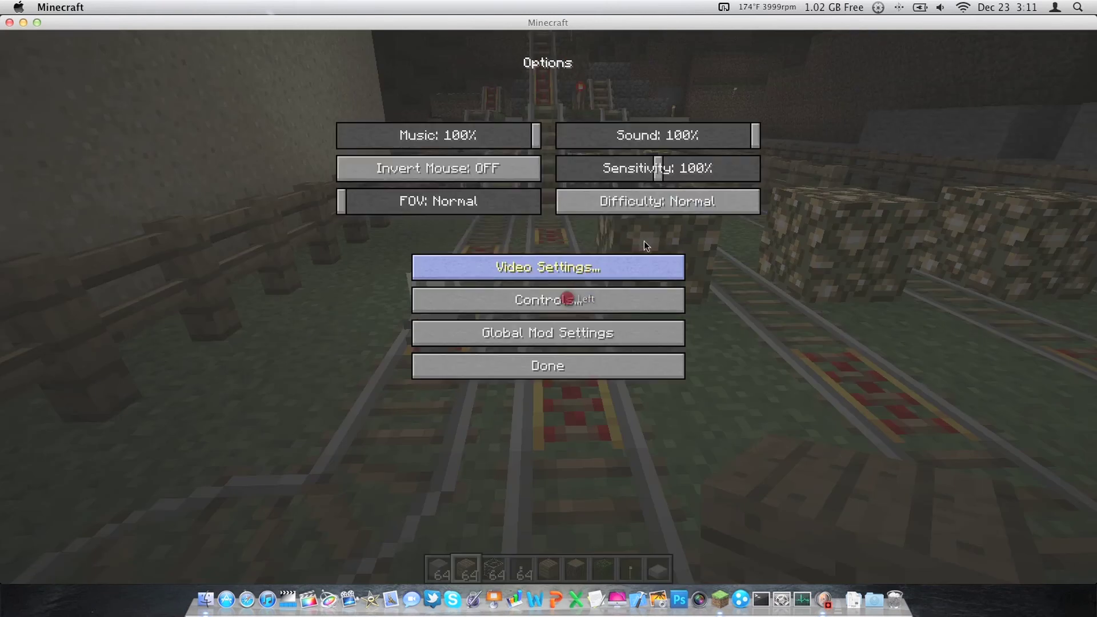
pyautogui.click(664, 197)
pyautogui.click(607, 372)
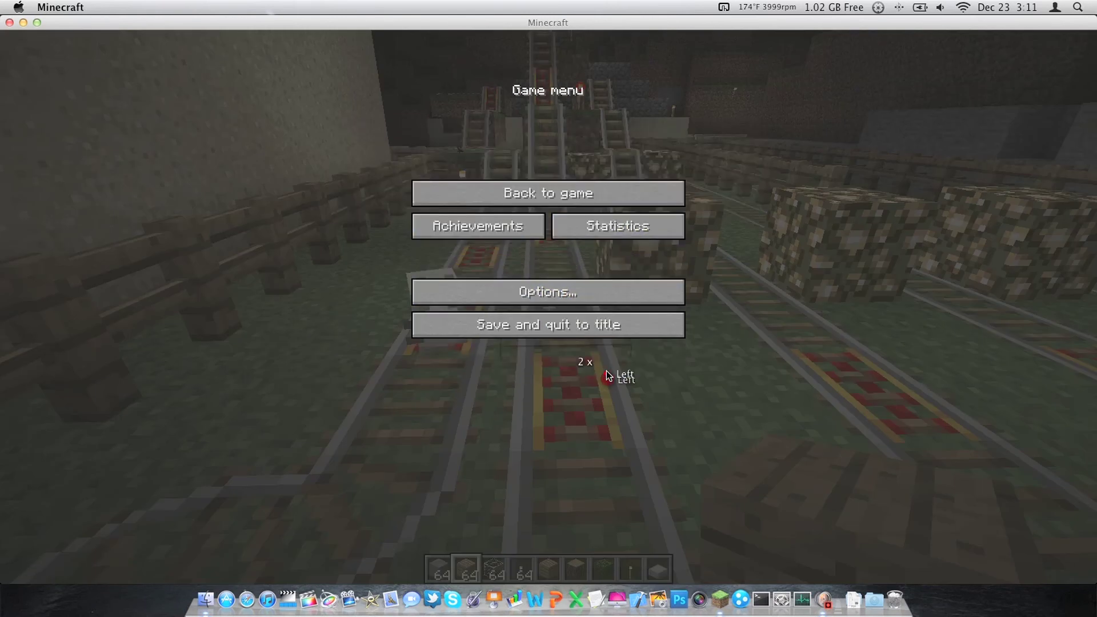
pyautogui.click(552, 193)
# - Pause to save the level and quit Minecraft, returning to the Finder desktop
pyautogui.press('Escape')
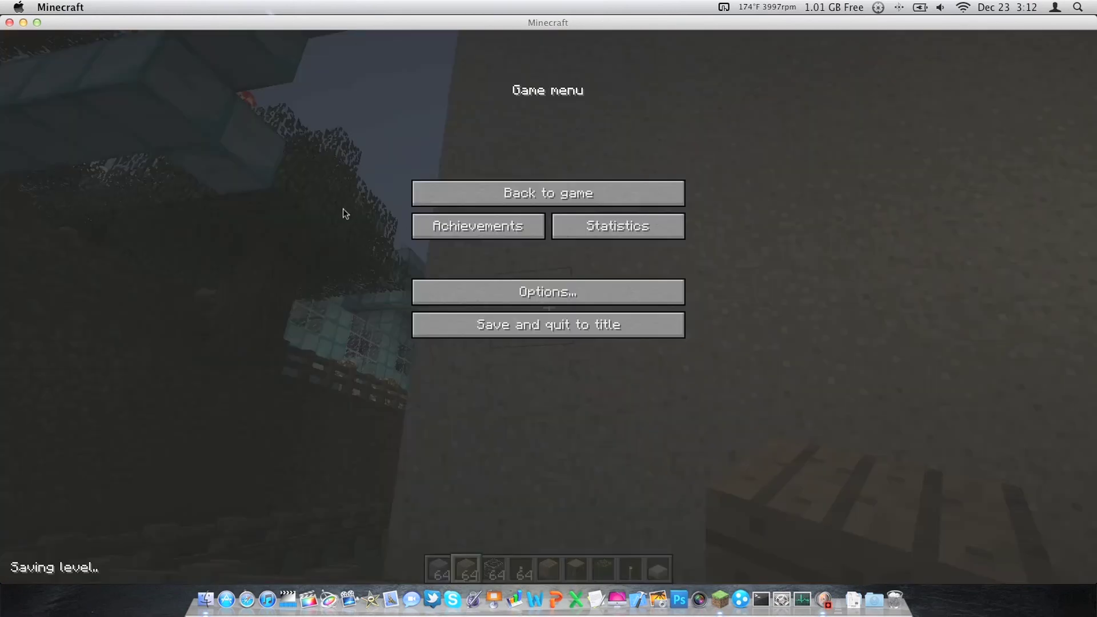
pyautogui.click(10, 23)
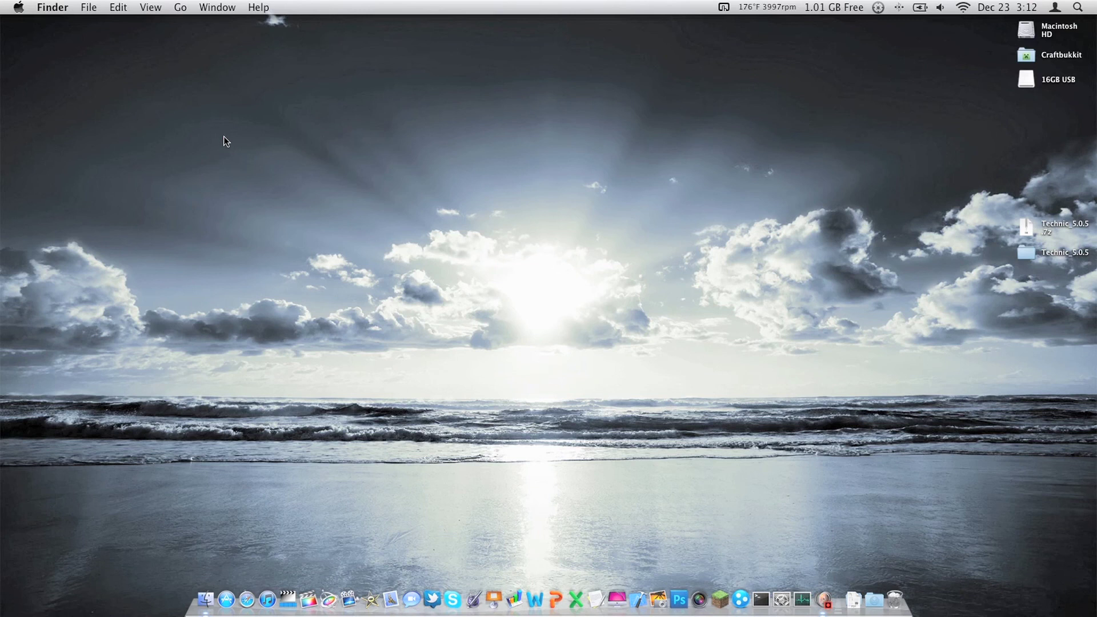
pyautogui.moveTo(224, 138); pyautogui.dragTo(929, 436)
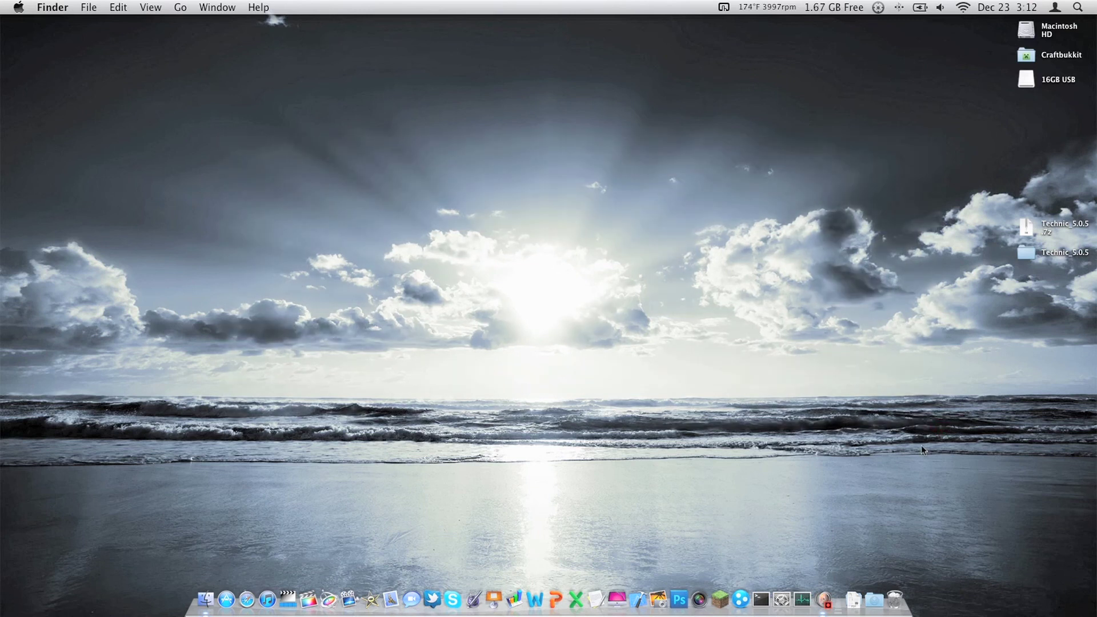